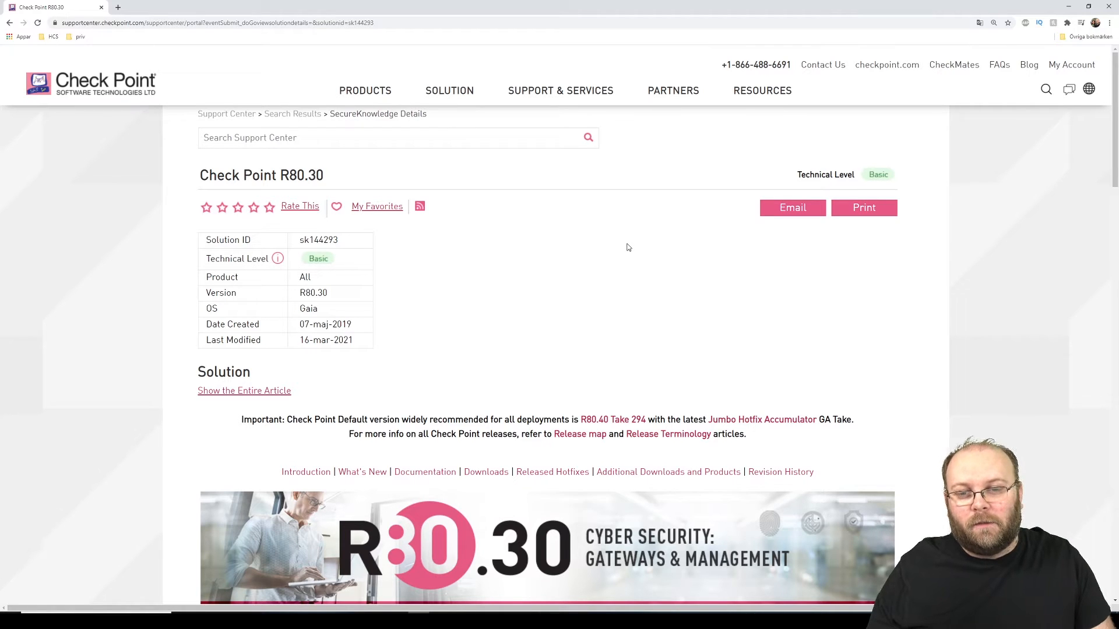
Step: Scroll to Released Hotfixes and open the sk153152 R80.30 Jumbo Hotfix Accumulator article
scroll(652, 286, "down", 5)
scroll(652, 286, "down", 10)
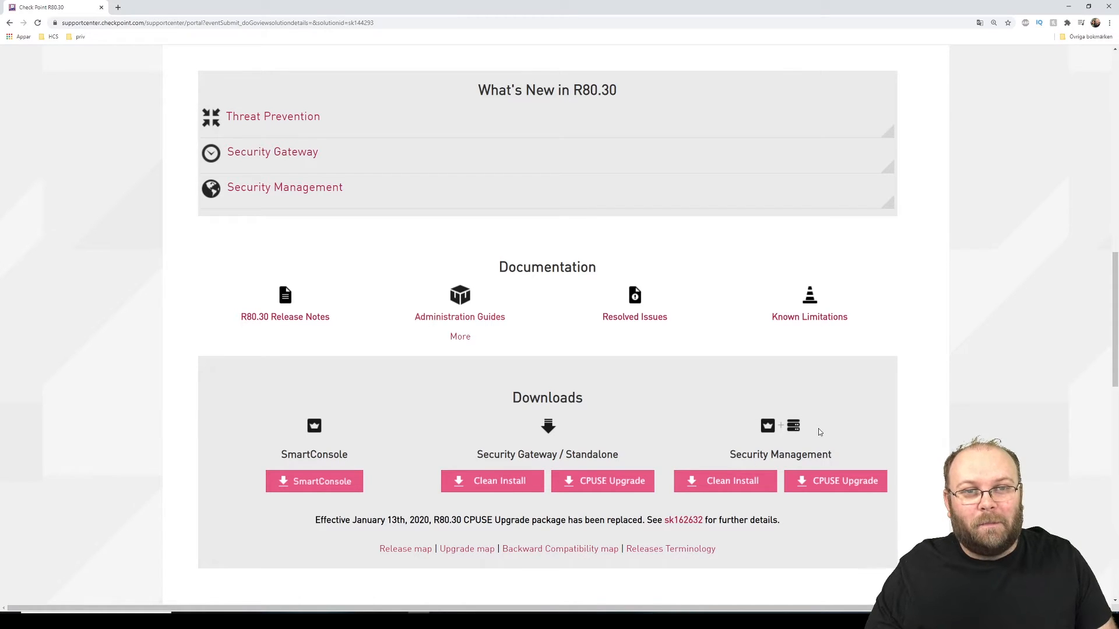
scroll(804, 434, "down", 2)
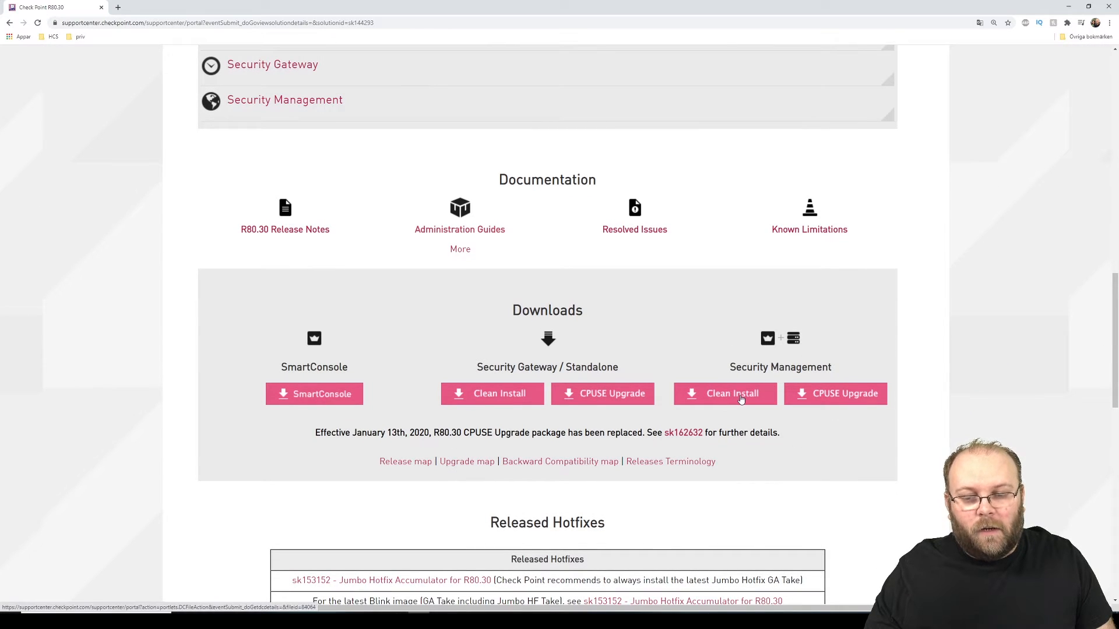
scroll(741, 399, "down", 1)
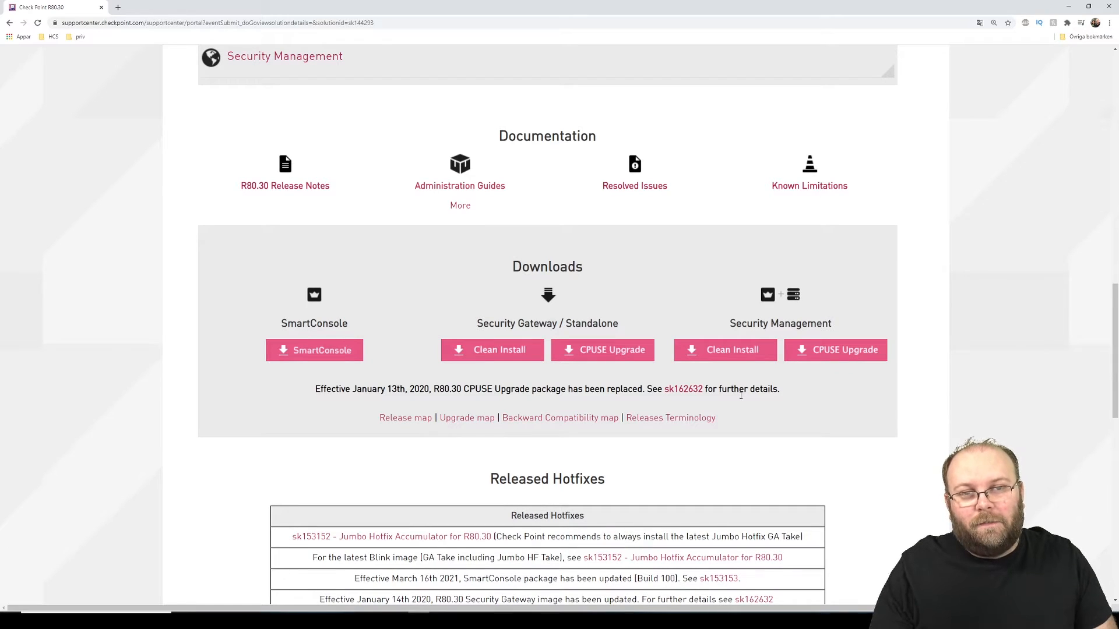
left_click(465, 536)
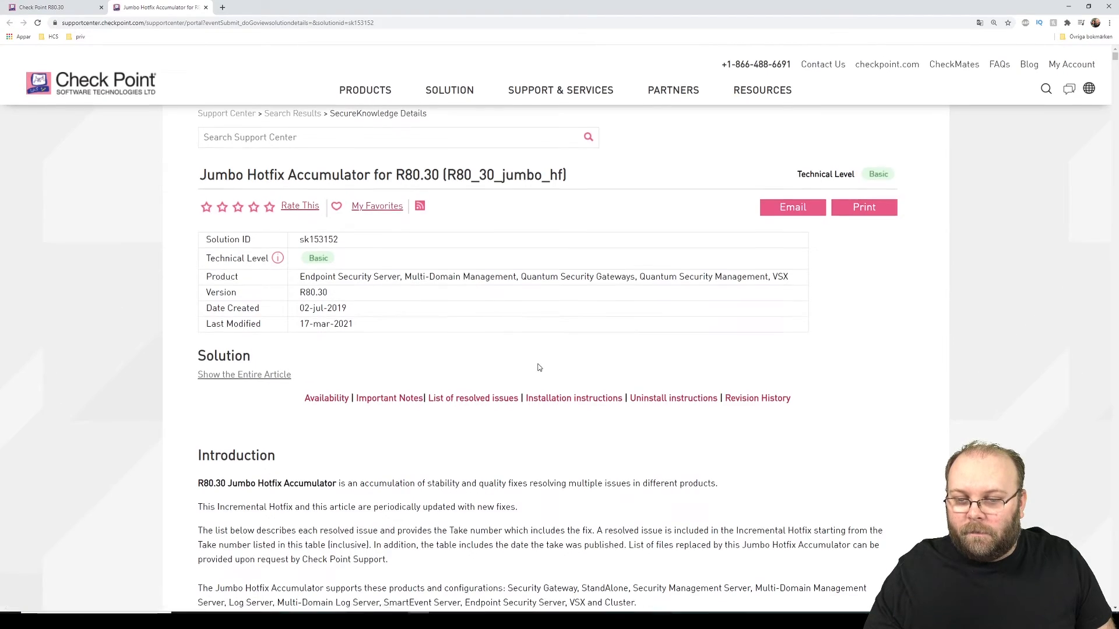
Step: Review the article's Availability, Ongoing Take 232 and resolved issues, then bring up the win_10 VM
scroll(535, 317, "down", 8)
scroll(538, 368, "down", 4)
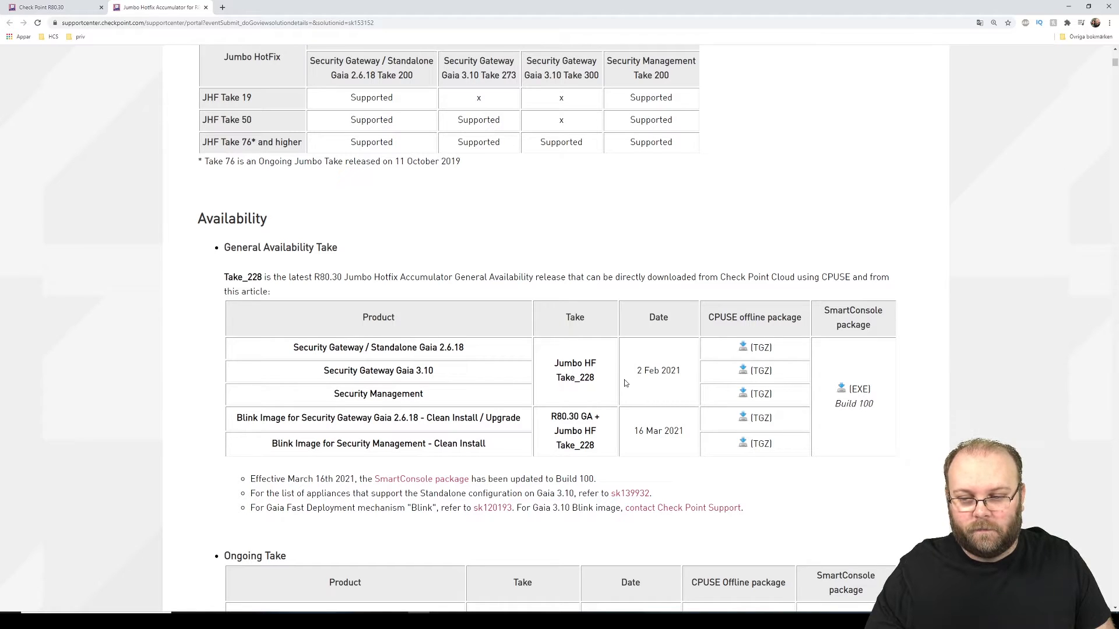
scroll(624, 379, "down", 5)
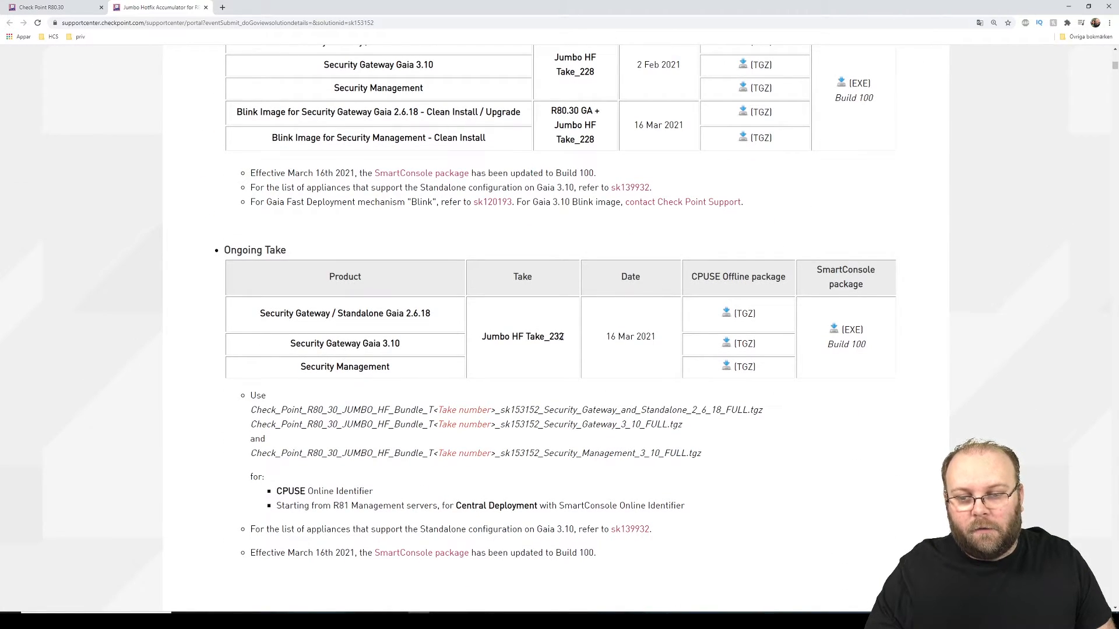
scroll(643, 338, "down", 10)
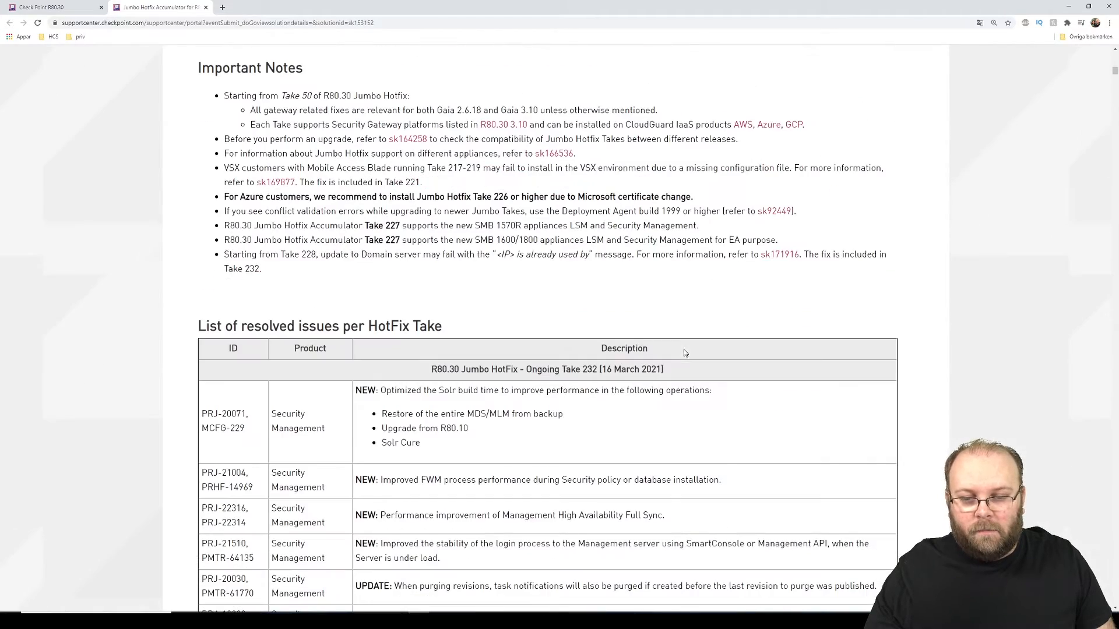
scroll(639, 391, "down", 2)
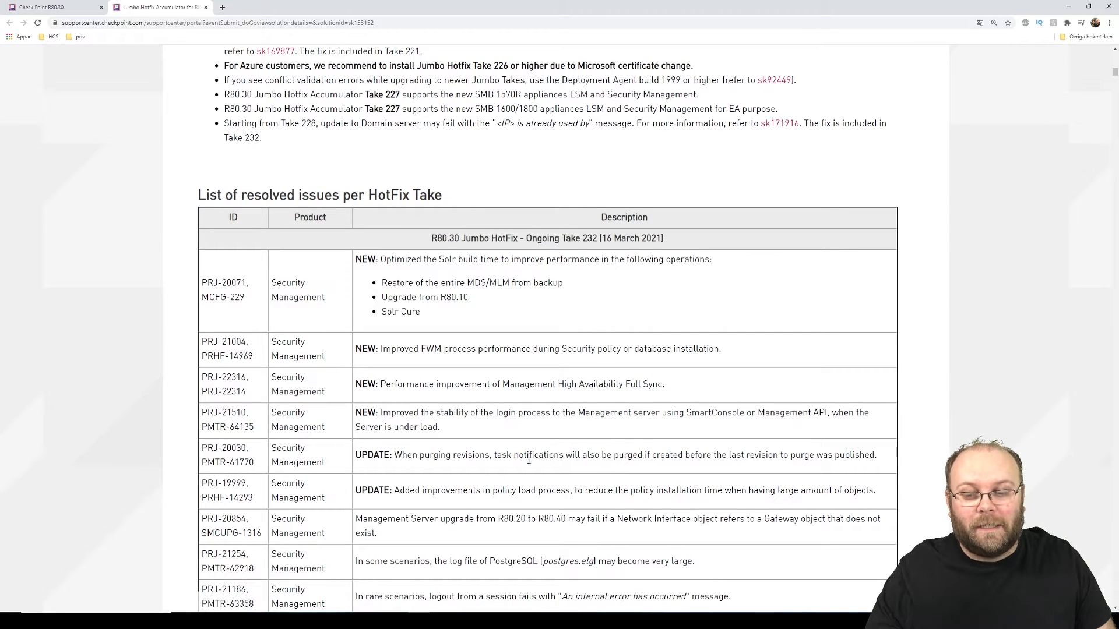
mouse_move(367, 621)
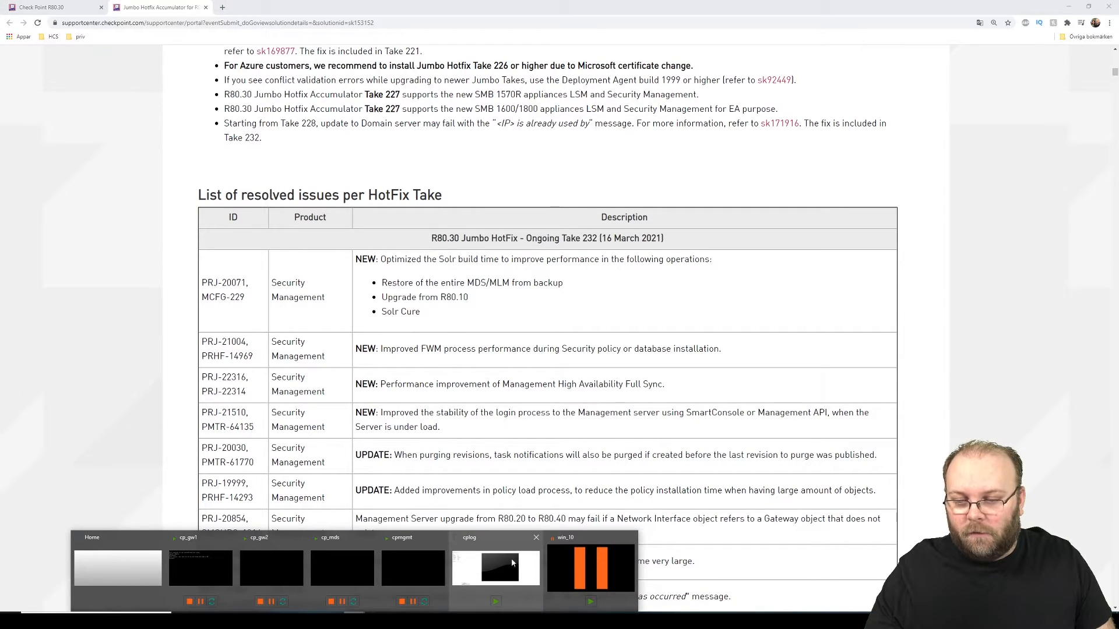
left_click(575, 558)
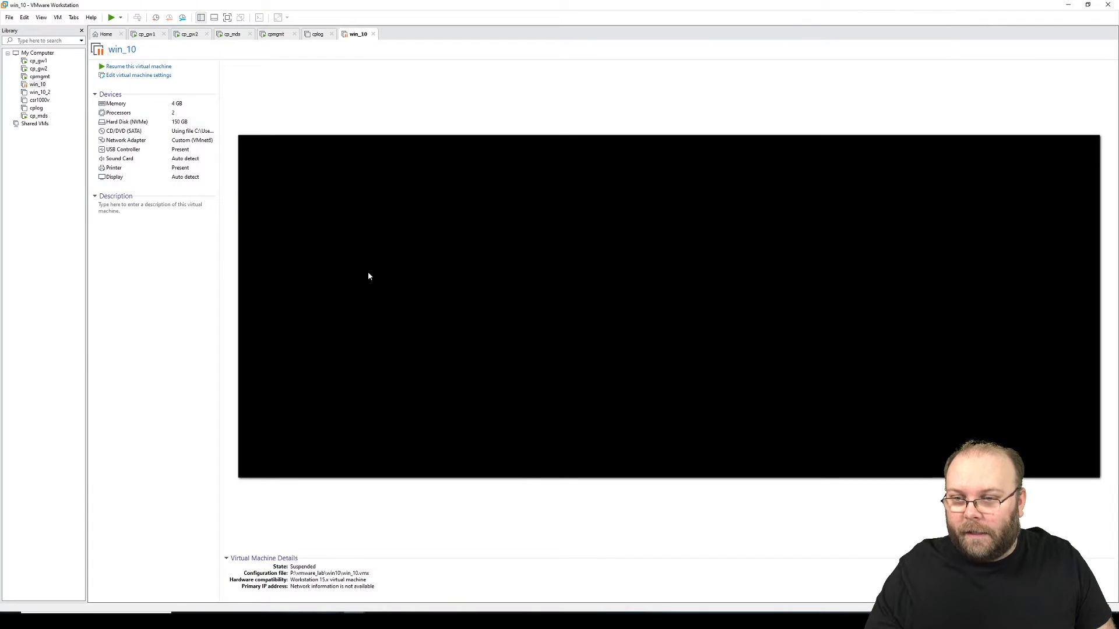
Step: Resume the suspended win_10 VM and sign in with the Windows password
left_click(131, 68)
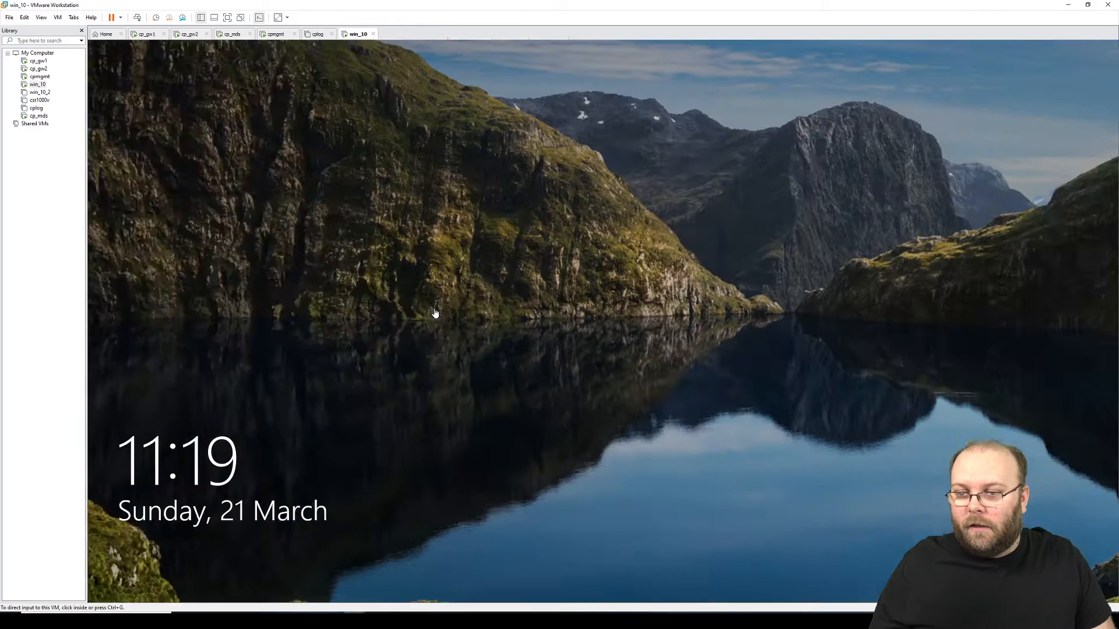
left_click(436, 314)
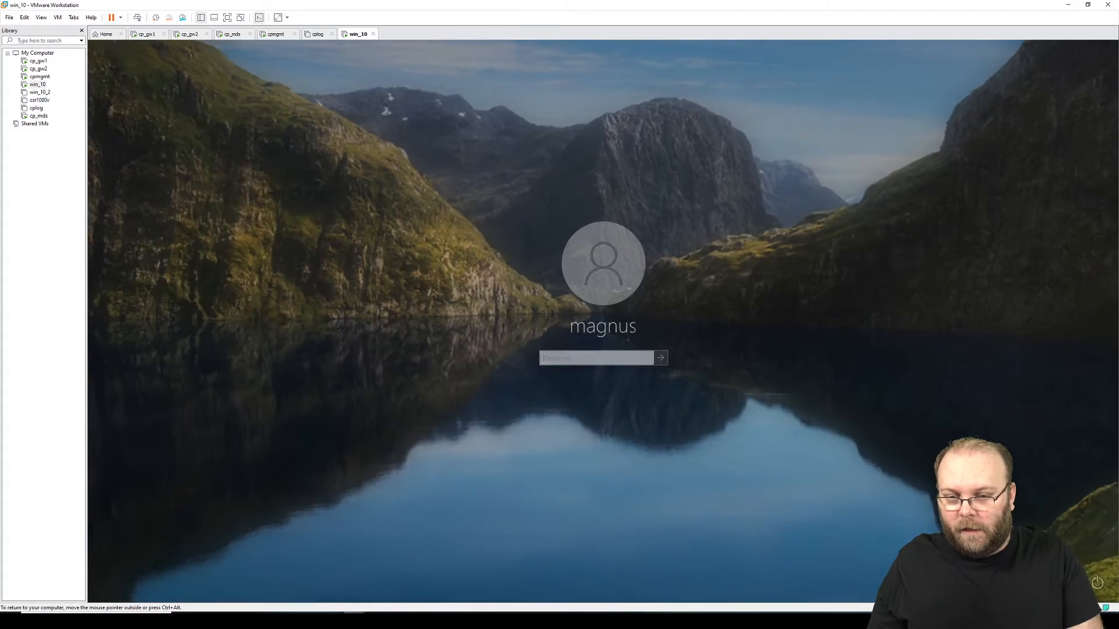
type("••••••••")
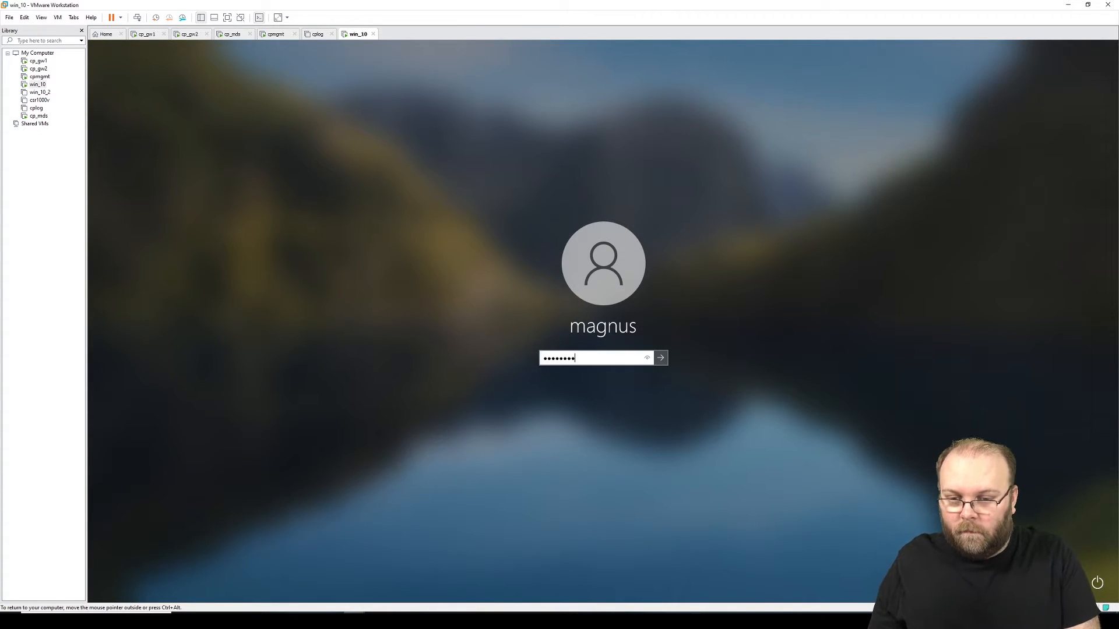
key("Return")
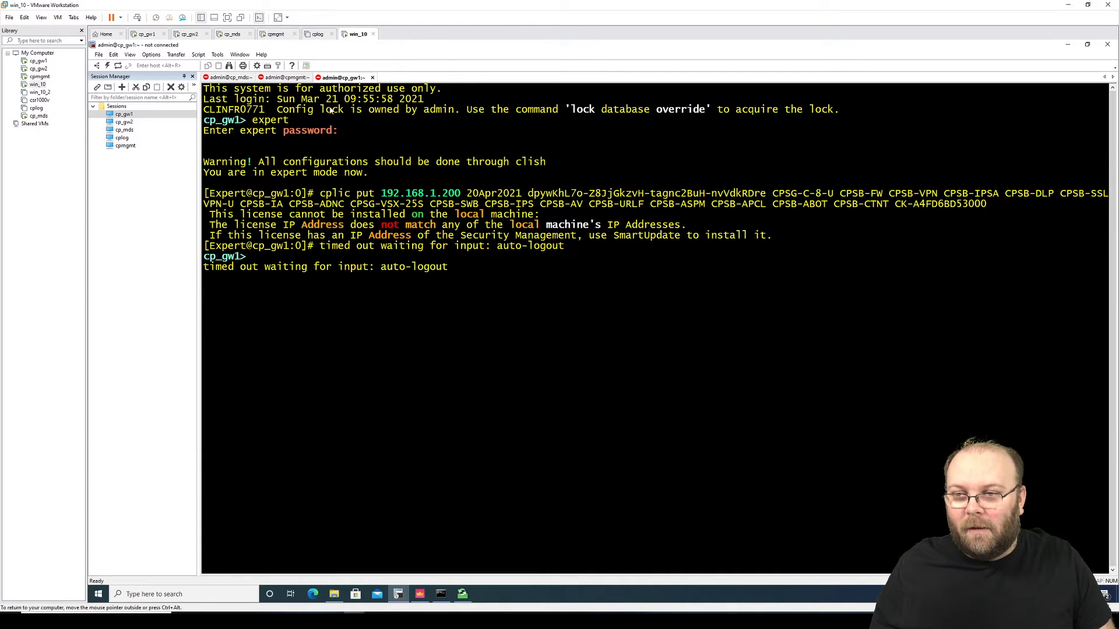
Step: Reconnect the cp_mds SecureCRT session and log in with the SSH password
left_click(279, 77)
right_click(279, 79)
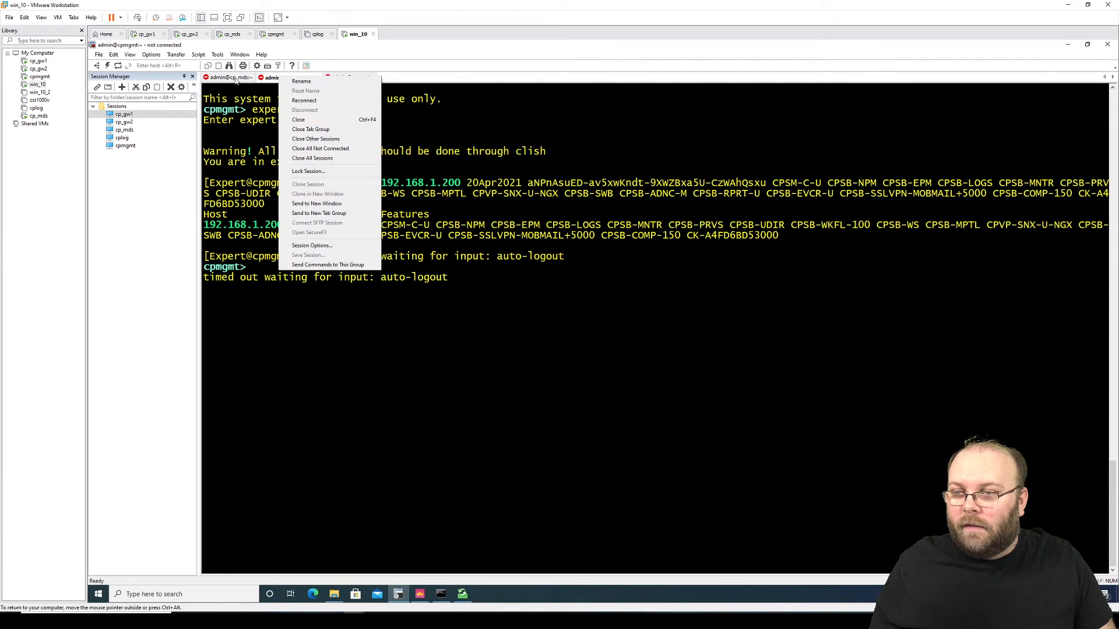
left_click(236, 78)
right_click(233, 78)
left_click(269, 102)
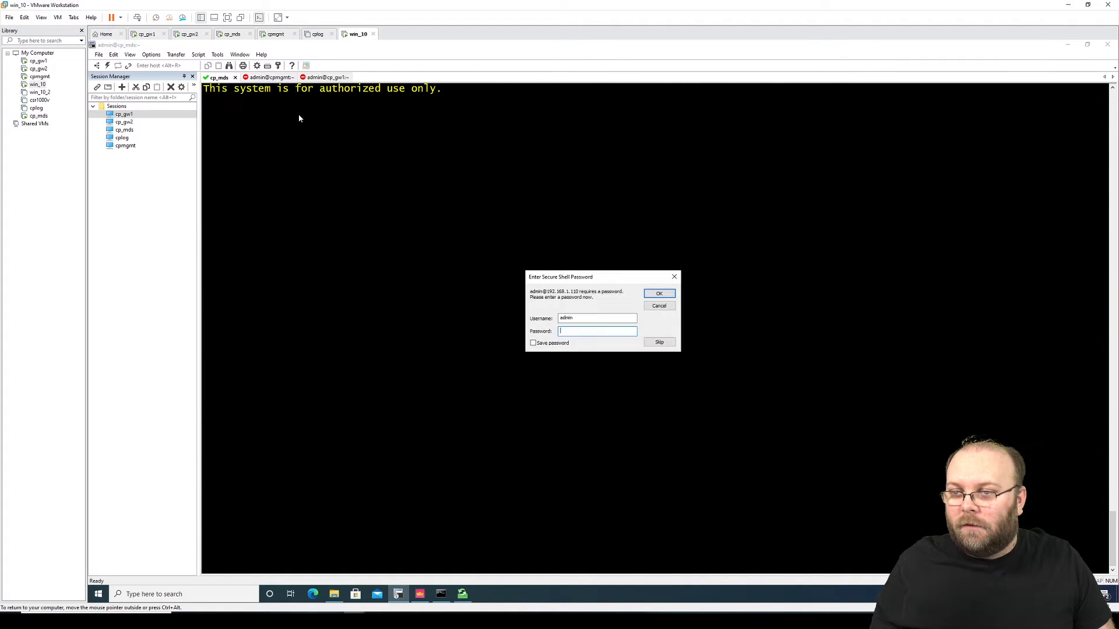
type("********")
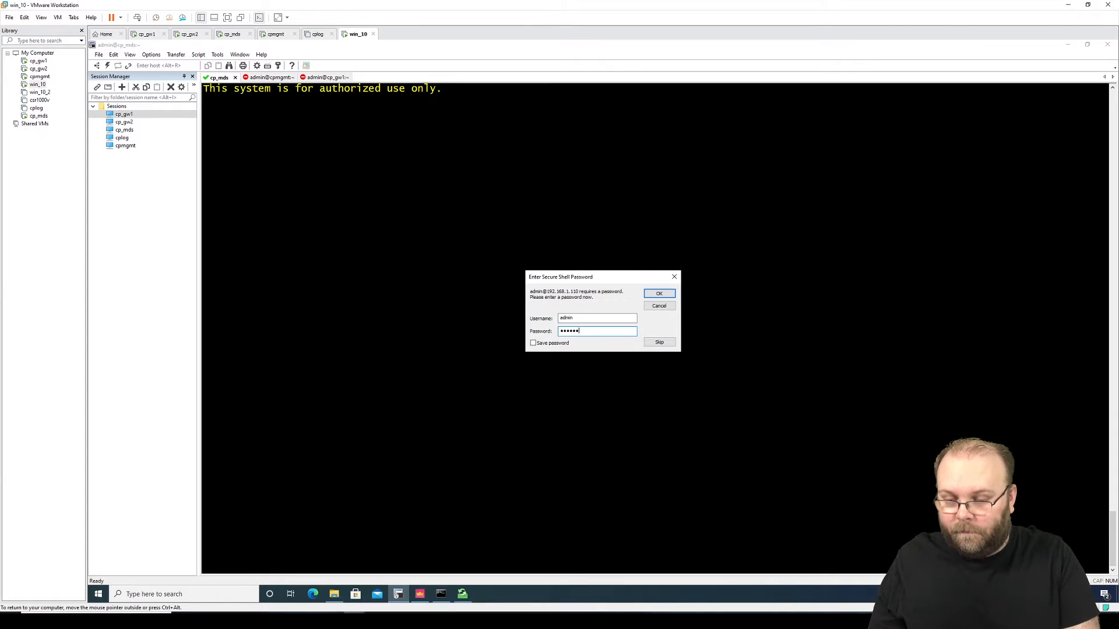
key("Return")
Step: Enter expert mode, run cpinfo -y all, and highlight Jumbo Hotfix Take 219
key("Return")
key("Return")
key("Return")
key("Return")
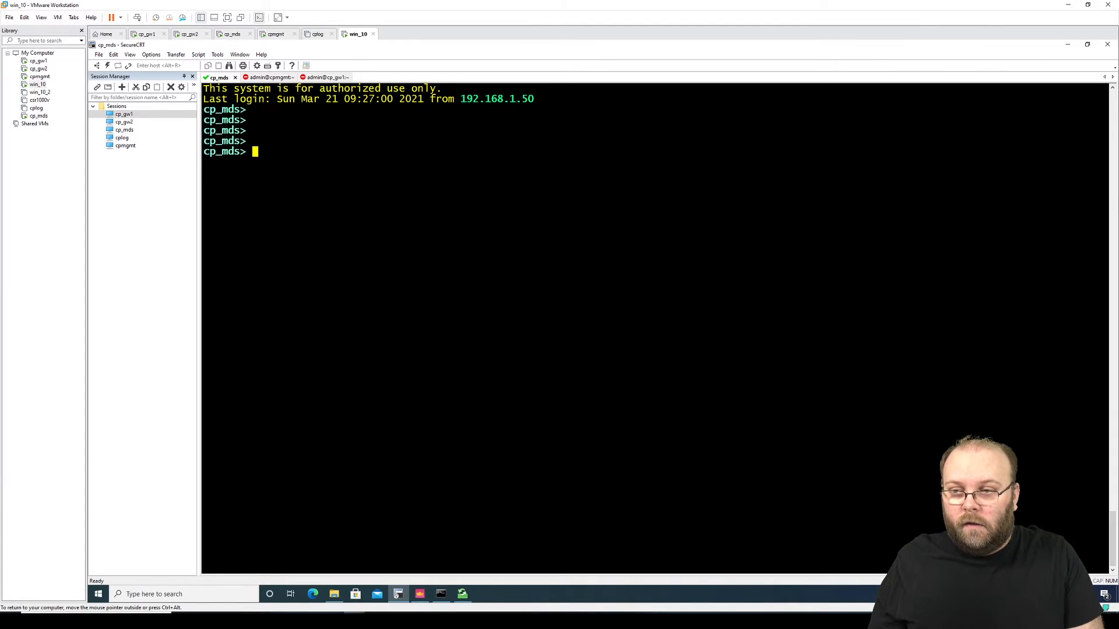
type("expert")
key("Return")
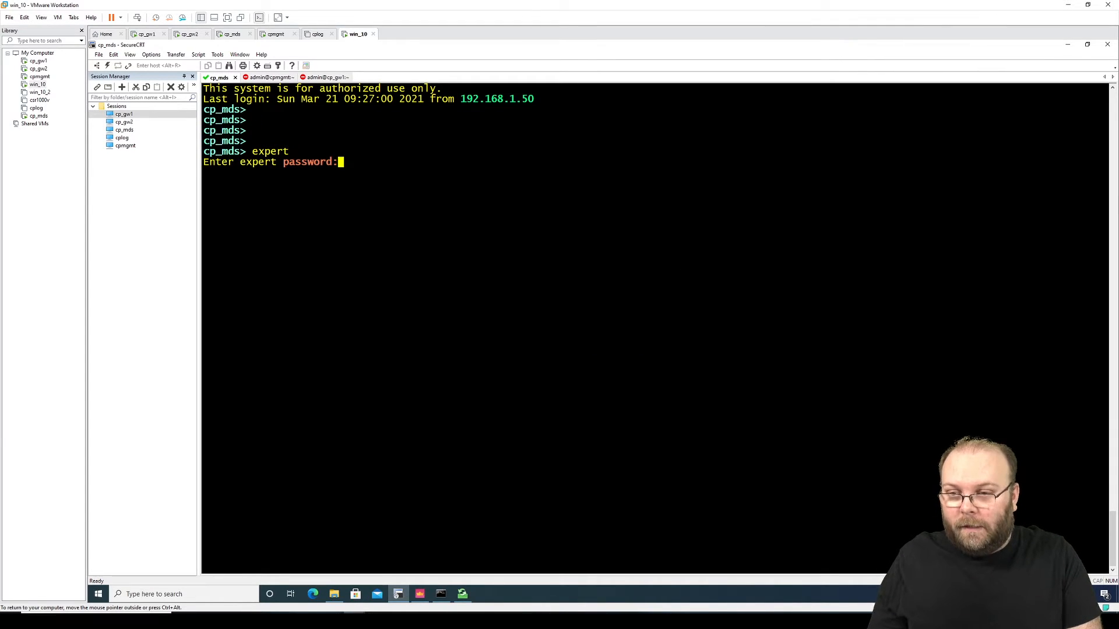
type("********")
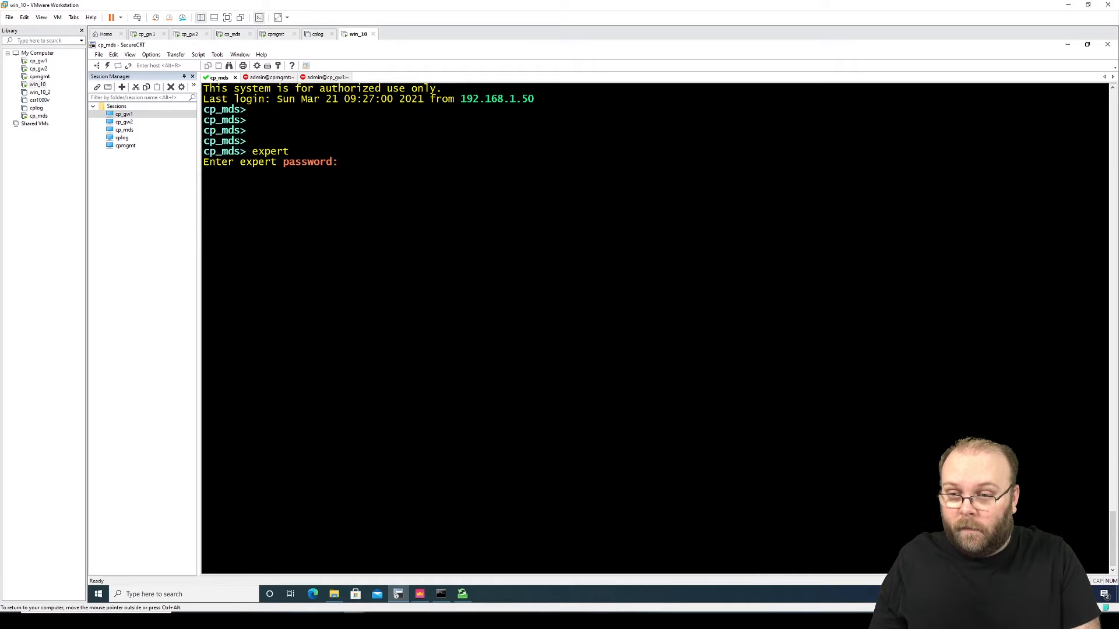
key("Return")
type("cpi")
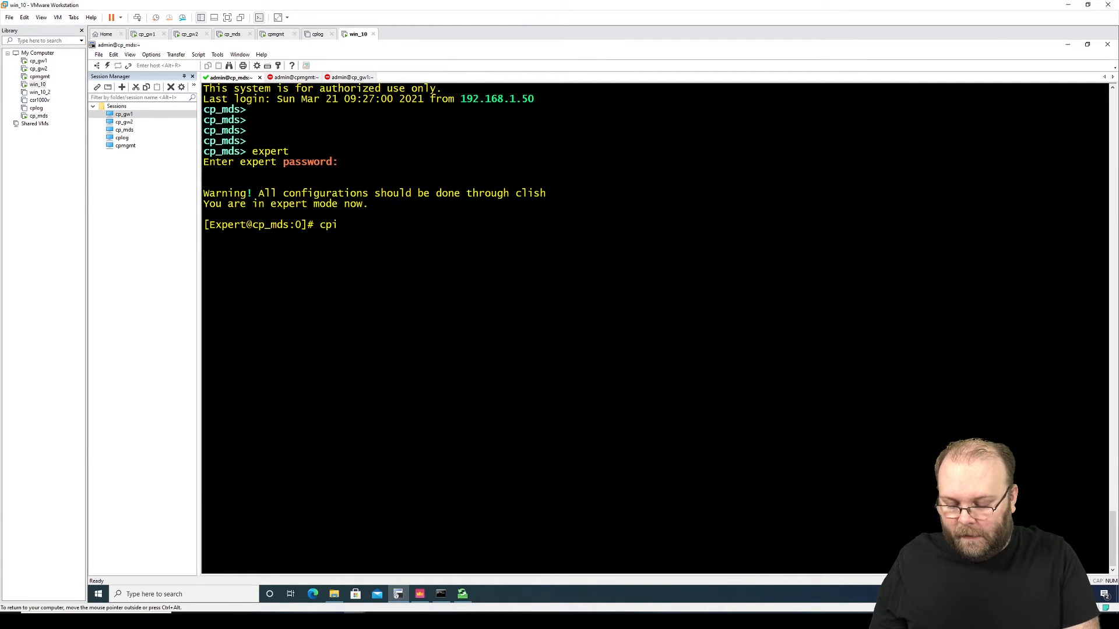
type("nfo -y")
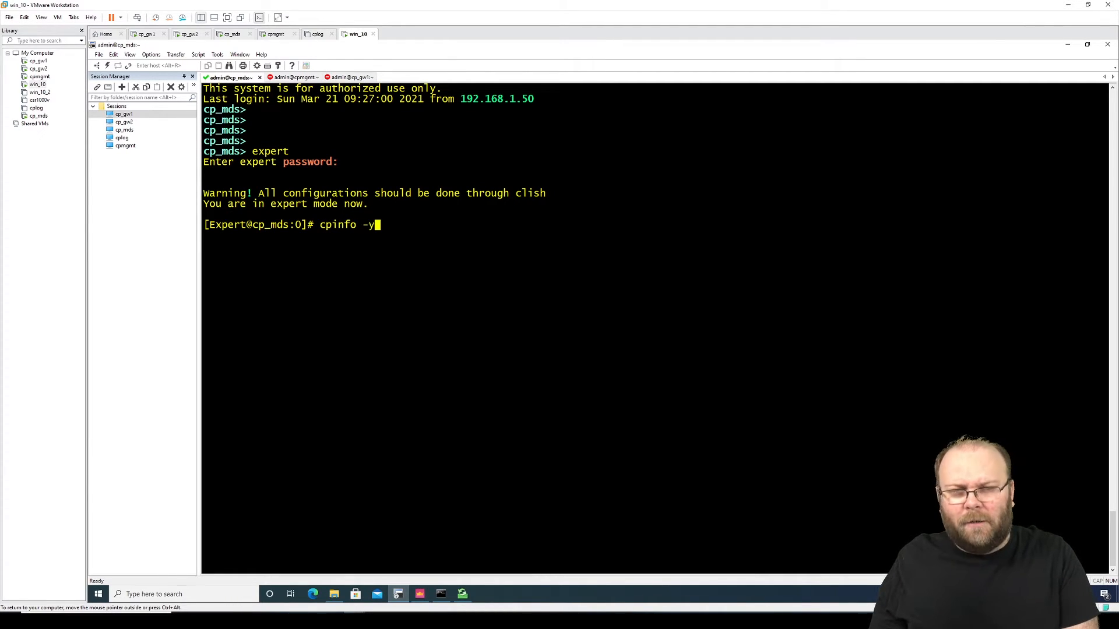
type(" all")
key("Return")
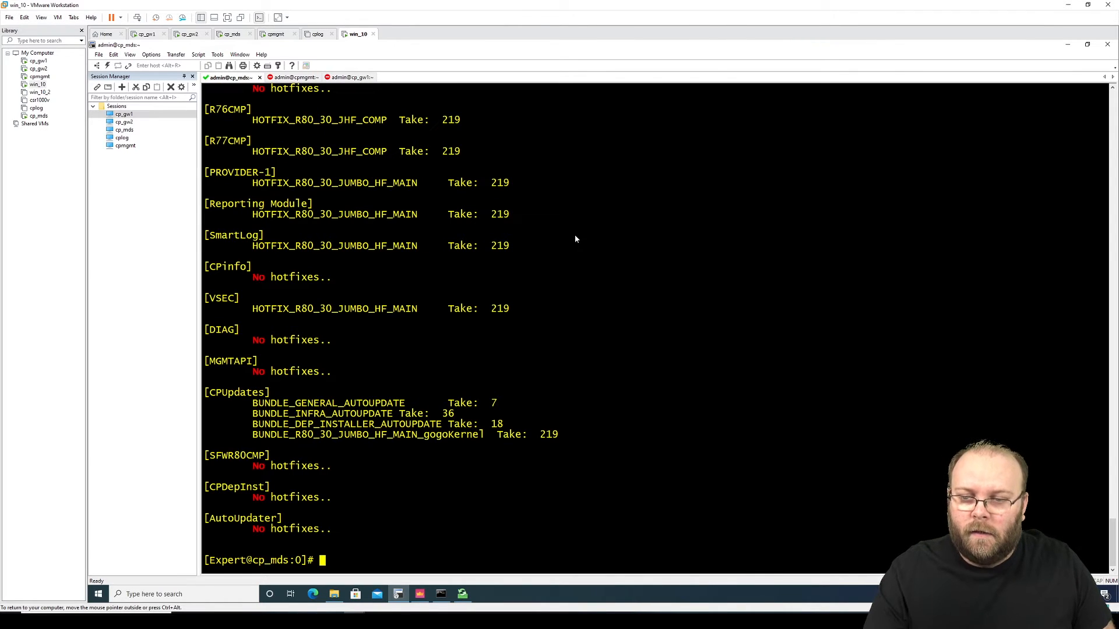
left_click_drag(509, 246, 489, 247)
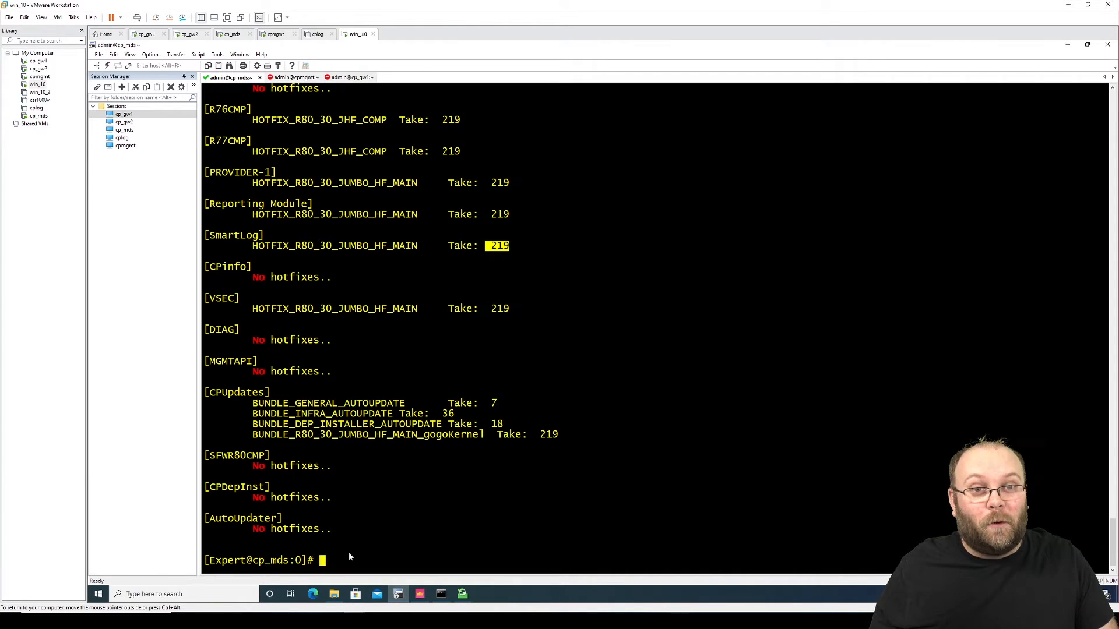
left_click(98, 594)
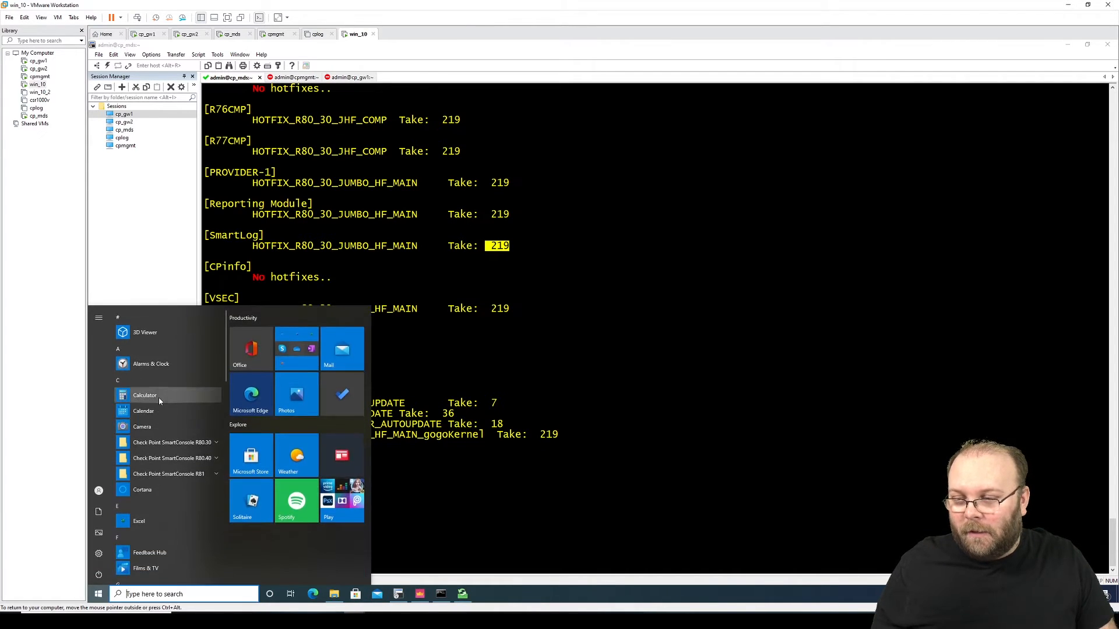
Step: Launch Chrome, load the 192.168.1.110 bookmark to its certificate warning, and return to the terminal
scroll(160, 400, "down", 3)
left_click(162, 409)
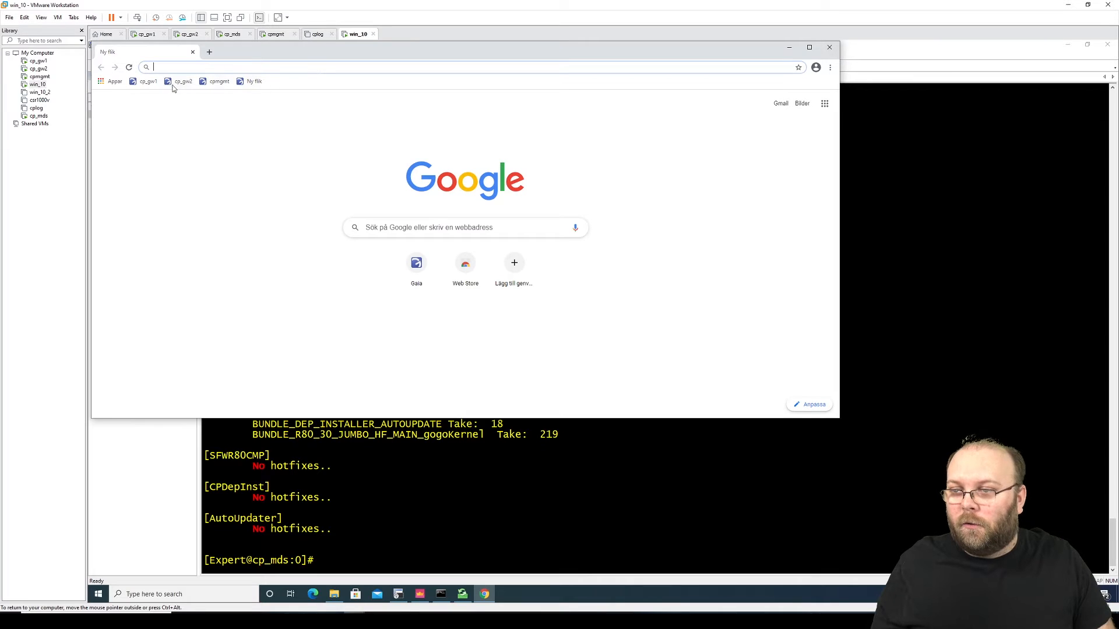
left_click(254, 84)
left_click_drag(319, 50, 540, 78)
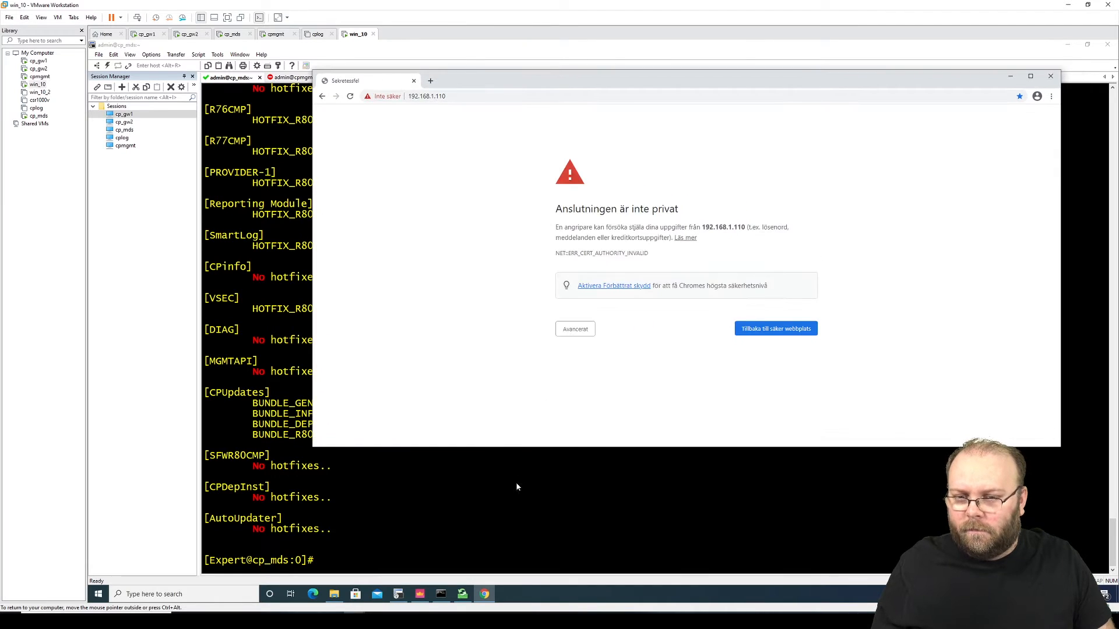
left_click(517, 487)
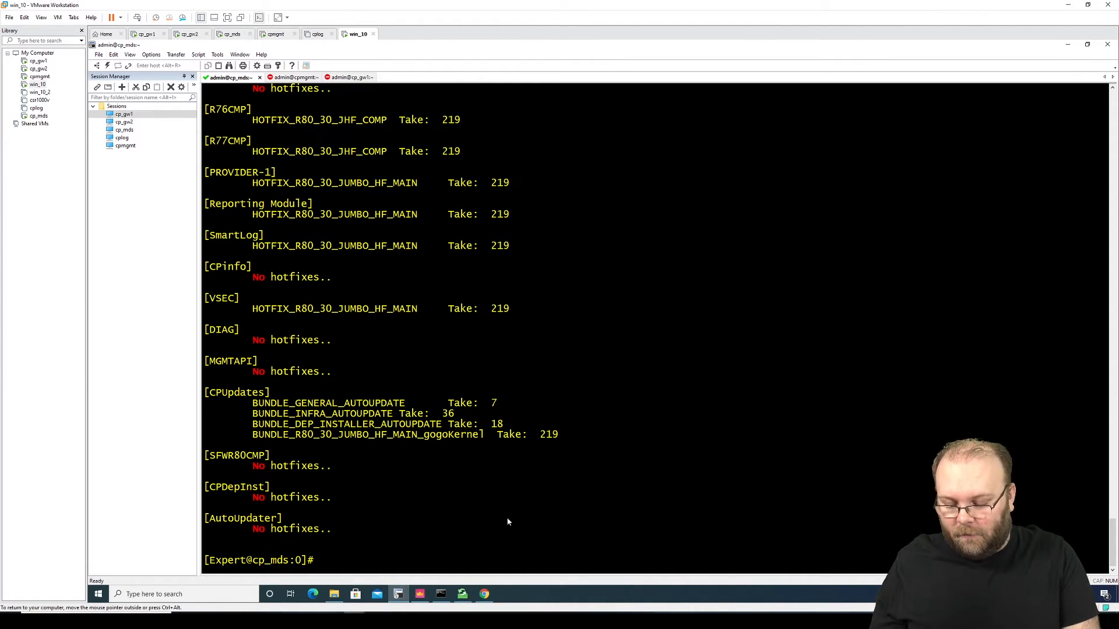
Step: Run ifconfig and highlight eth0's 192.168.1.110 address and the eth0:1–eth0:4 aliases
type("ifconfig")
key("Return")
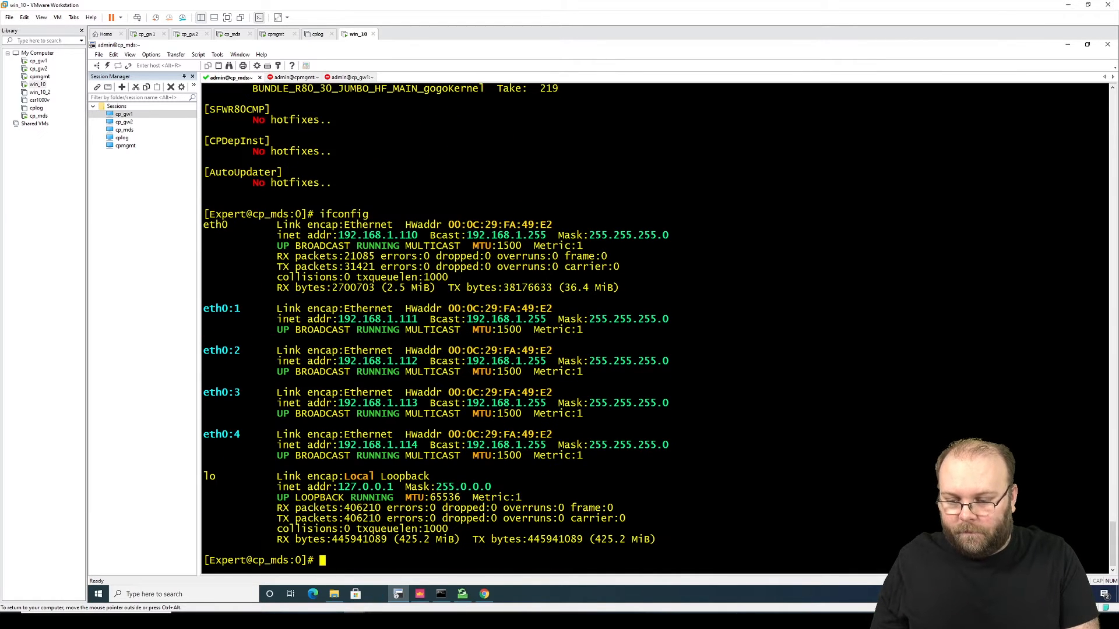
left_click_drag(417, 235, 345, 239)
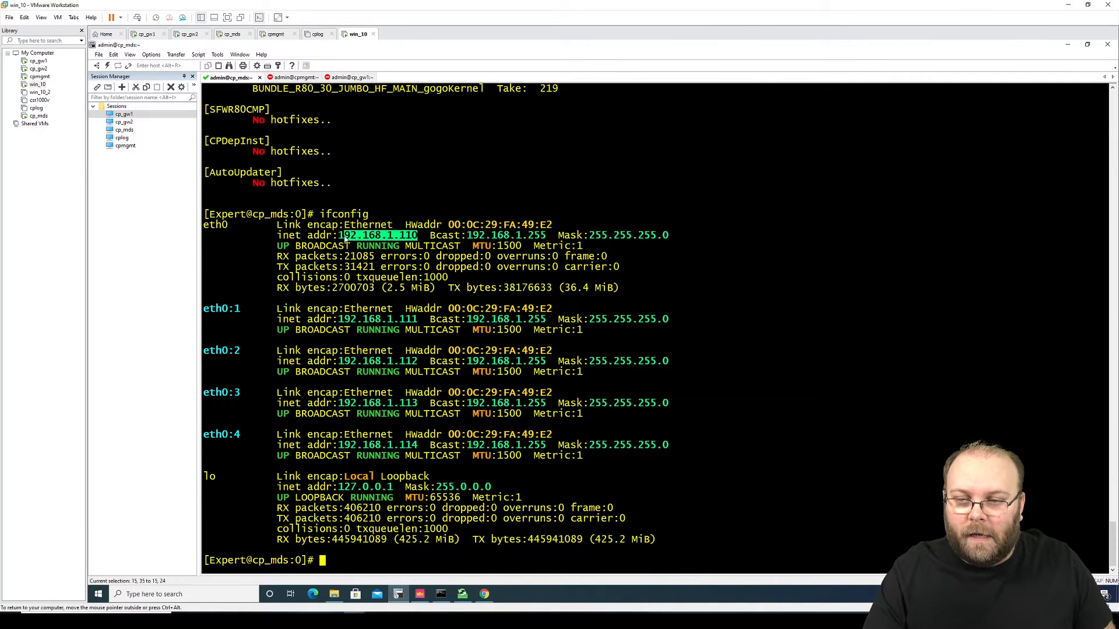
left_click(623, 290)
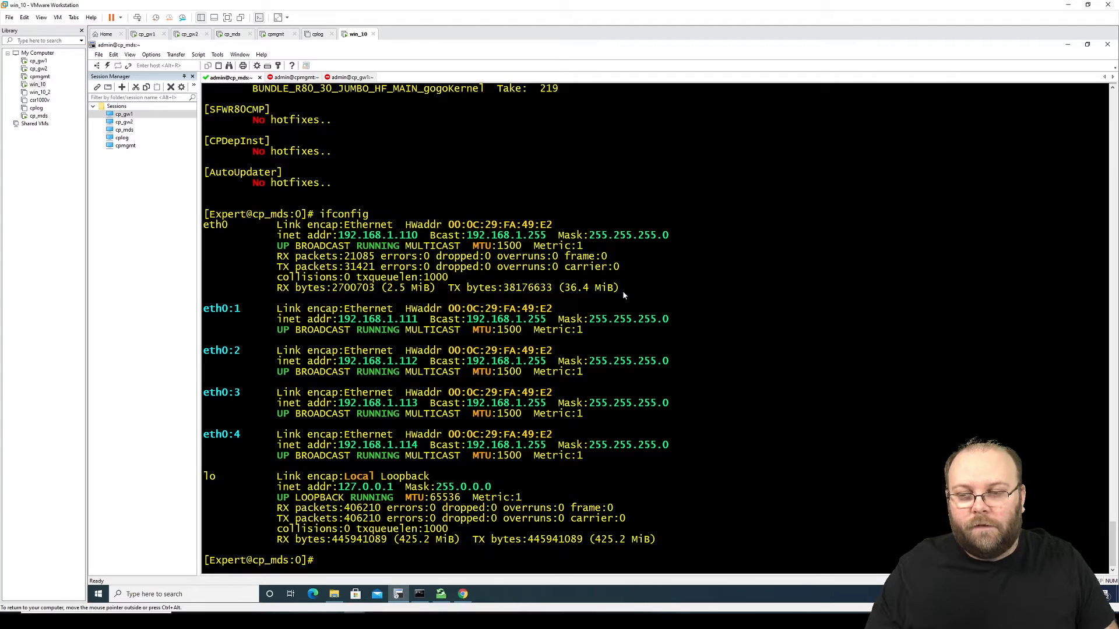
left_click_drag(207, 308, 680, 456)
left_click(685, 467)
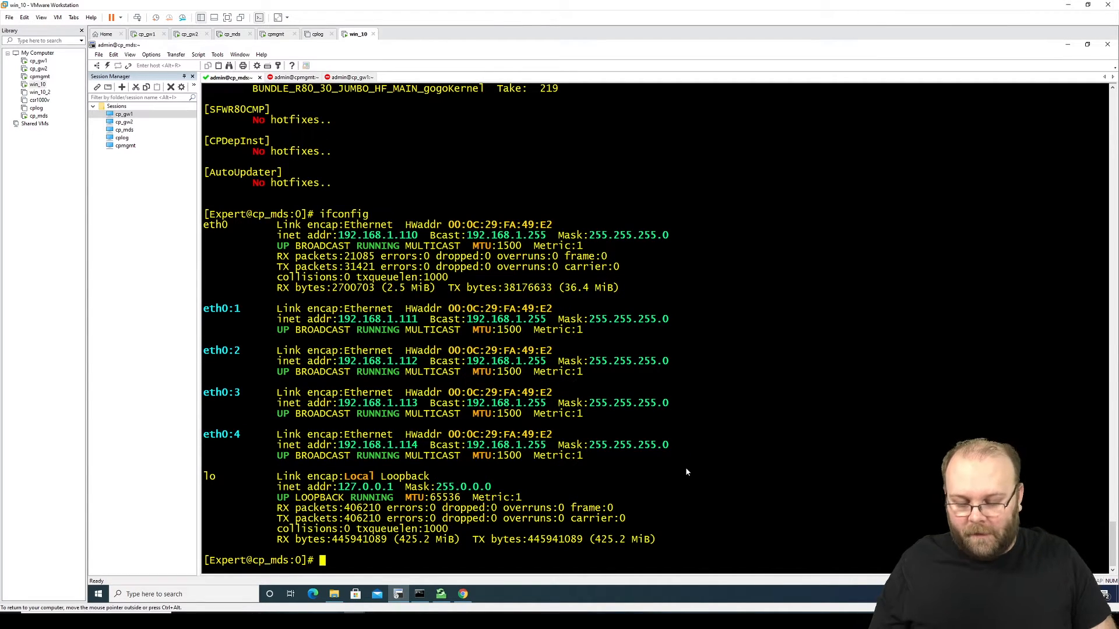
Step: Run mdsstat and check MAIN01_cma at 192.168.1.111 and the domain servers' FWM uptimes
type("mdsstat")
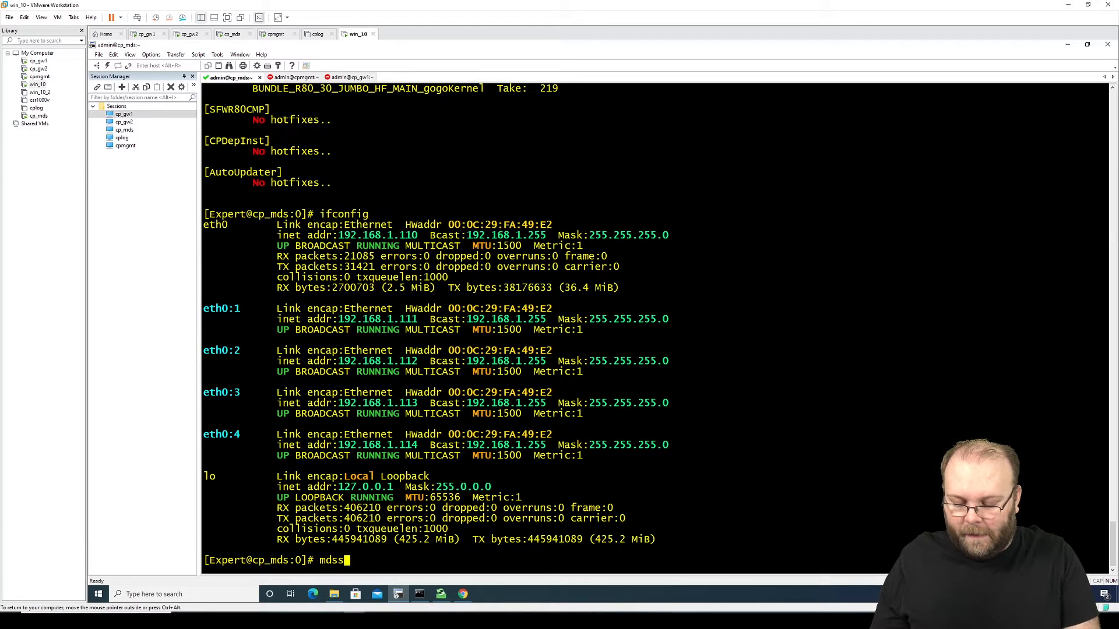
key("Return")
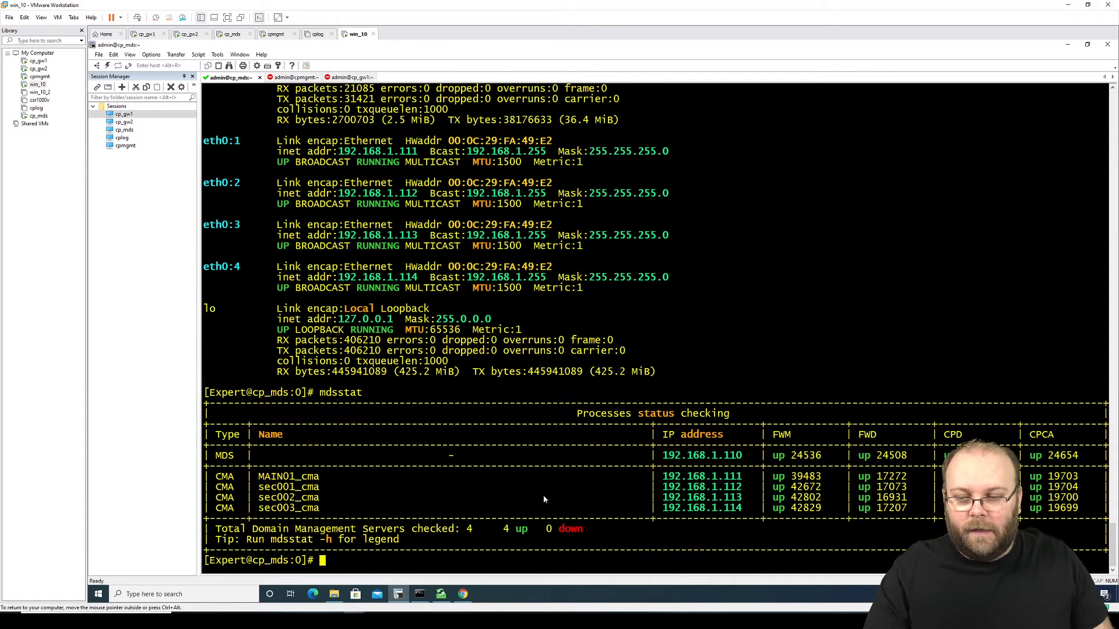
left_click_drag(216, 477, 662, 478)
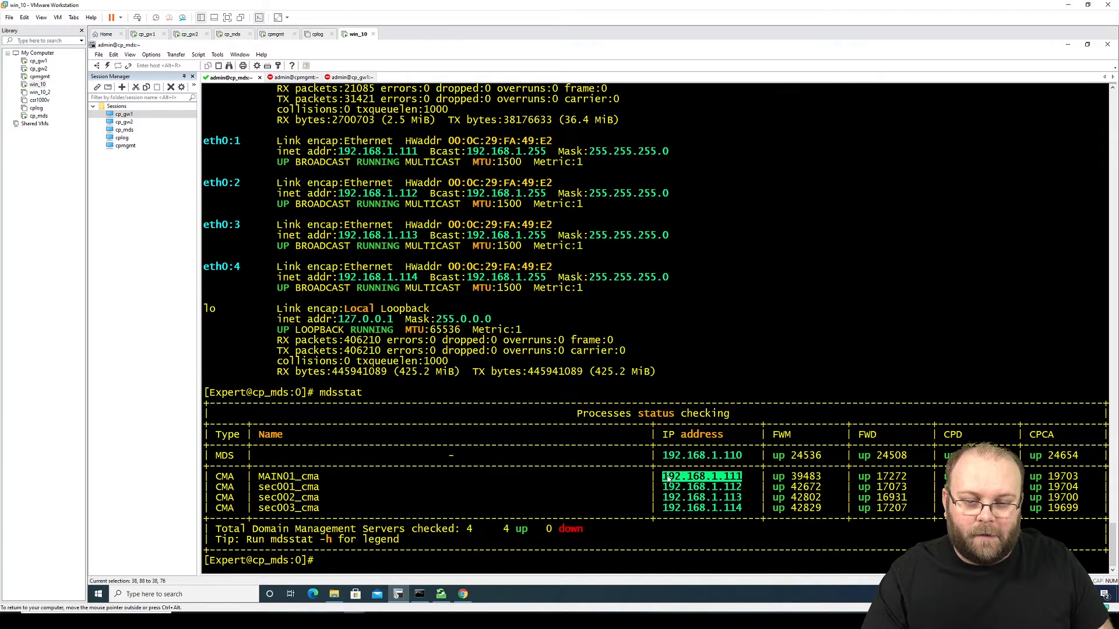
scroll(379, 313, "up", 2)
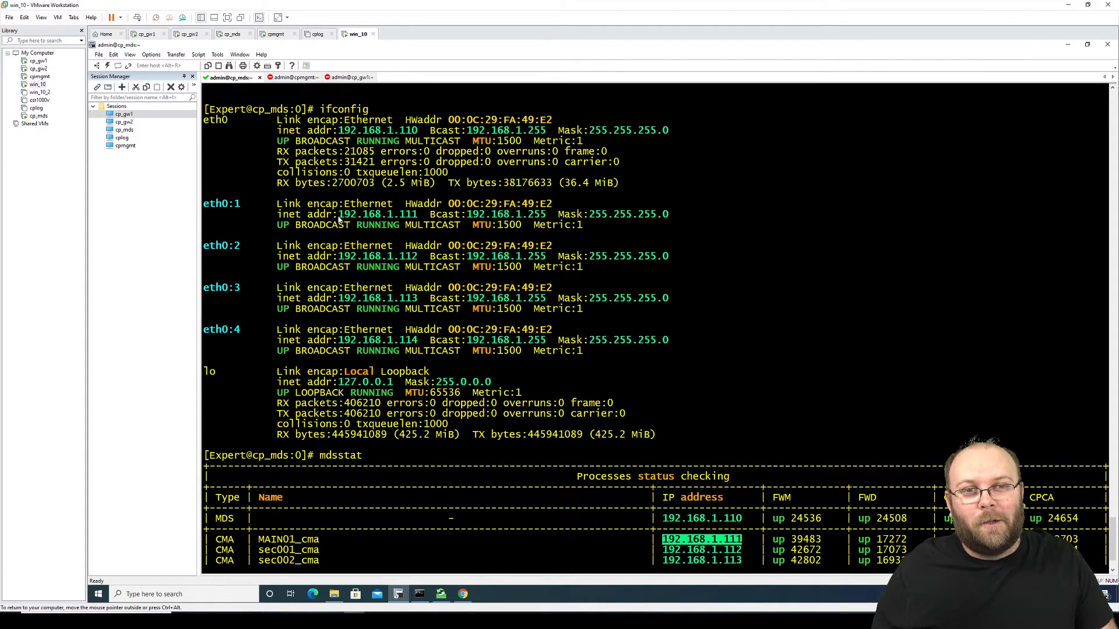
scroll(436, 228, "down", 2)
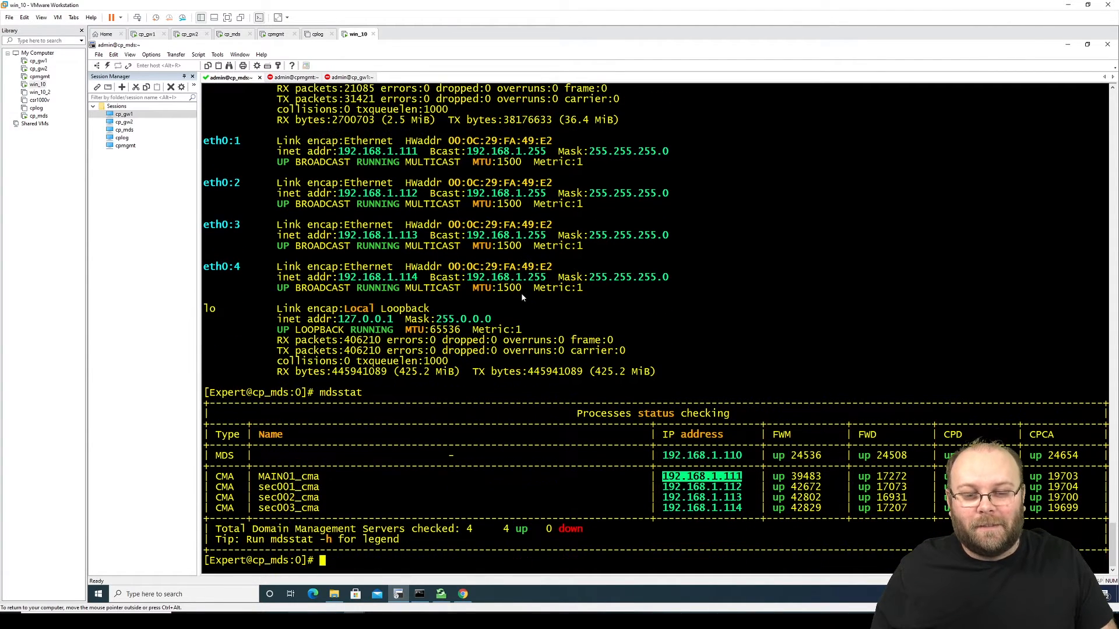
left_click(785, 476)
left_click_drag(773, 478, 820, 509)
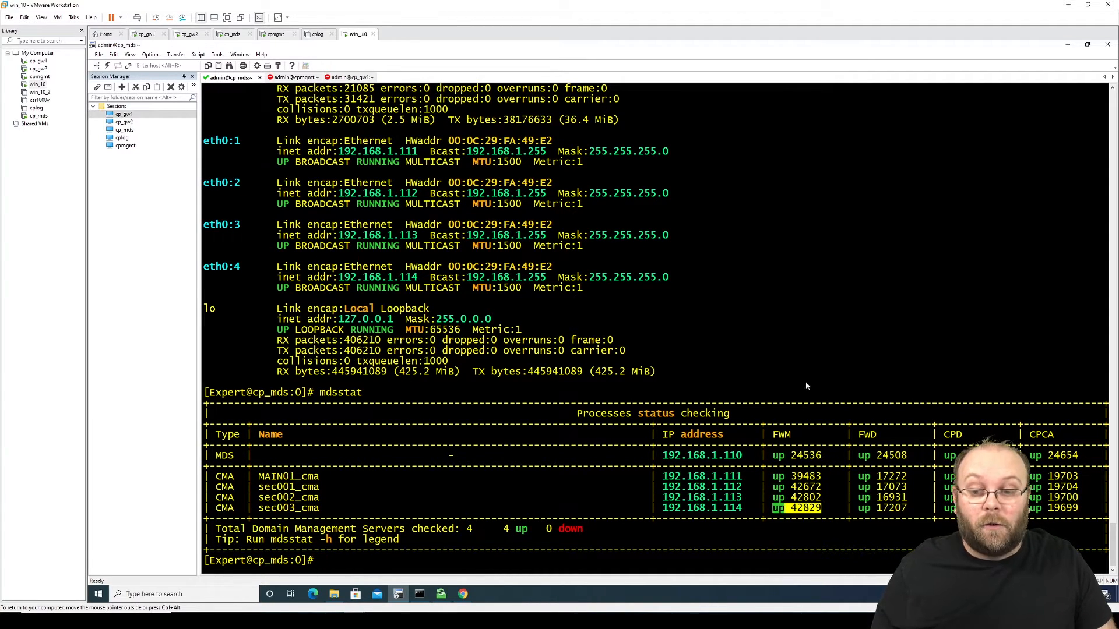
left_click(465, 594)
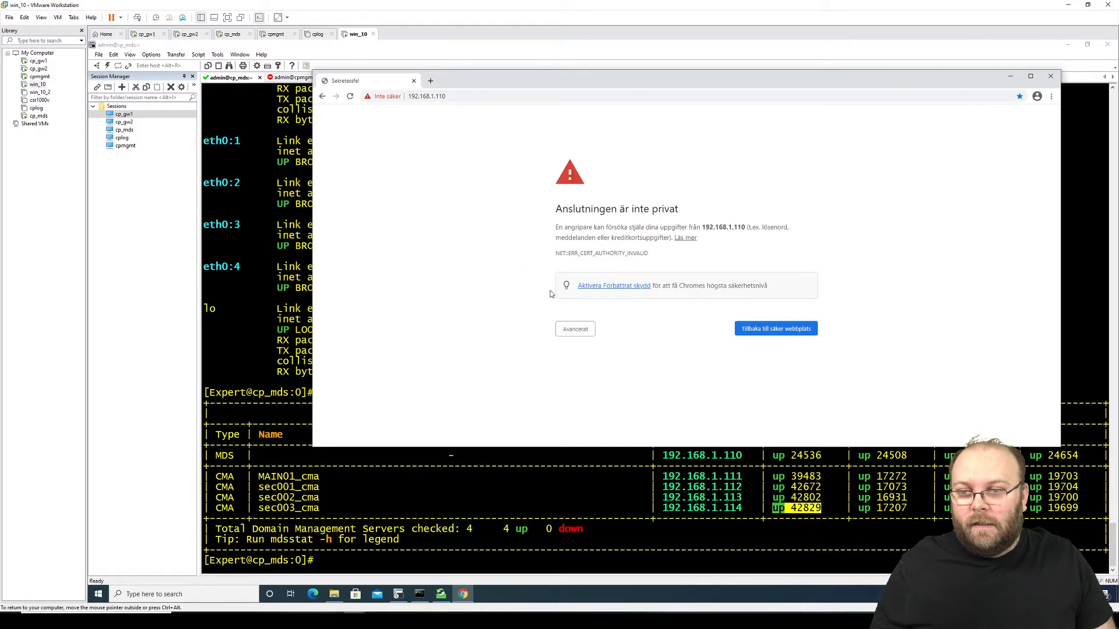
Step: Proceed past the certificate warning to 192.168.1.110 and log in to Gaia Portal as admin
left_click(579, 335)
left_click(606, 395)
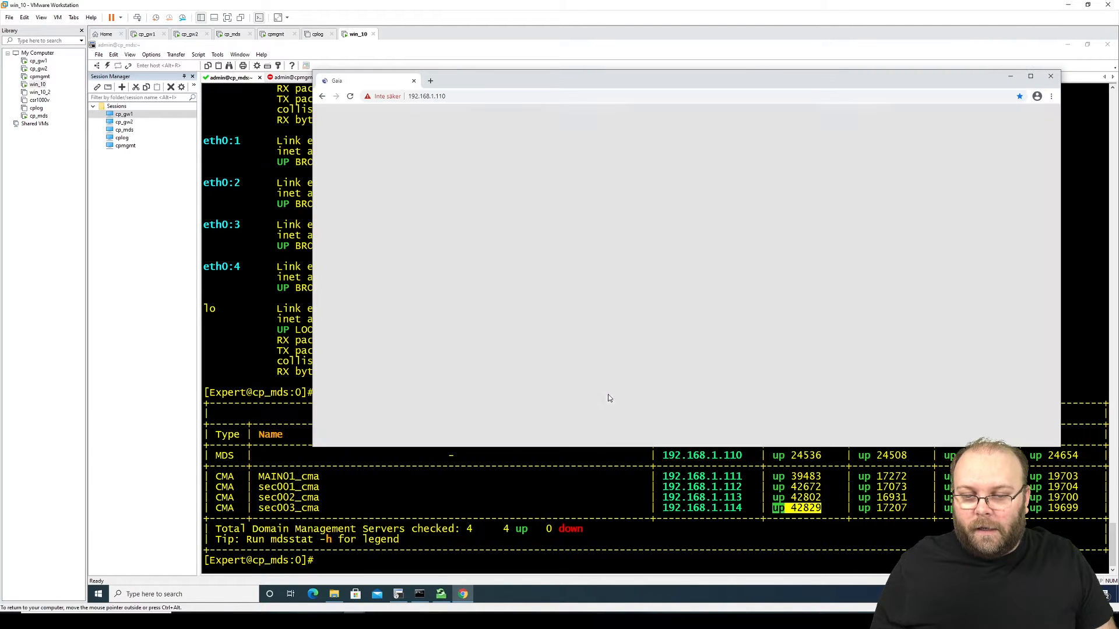
type("admin")
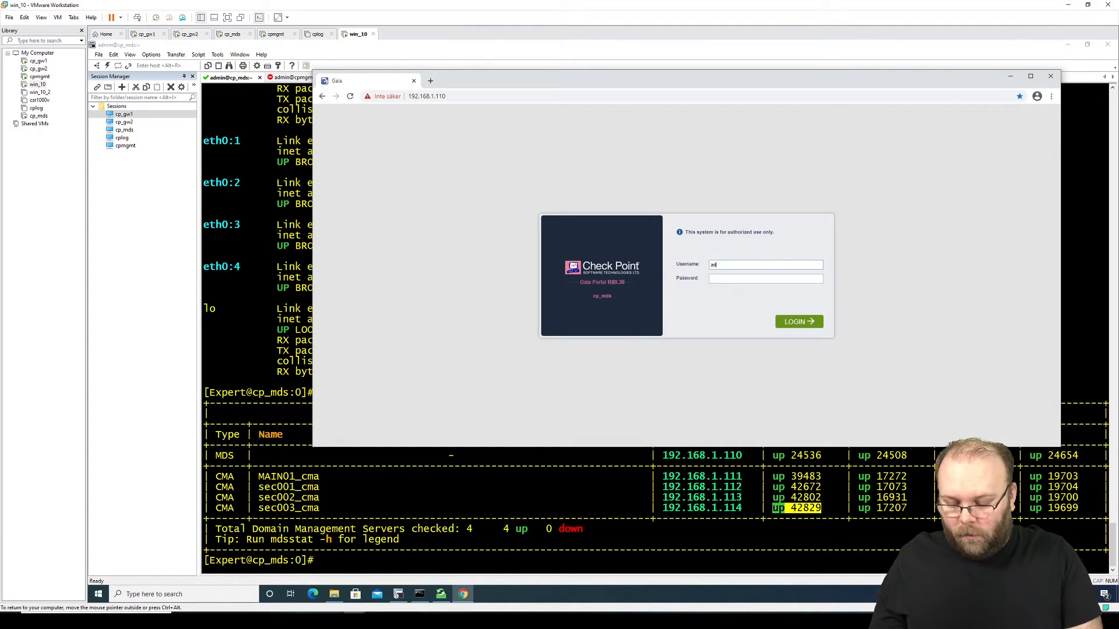
key("Tab")
type("••••••••")
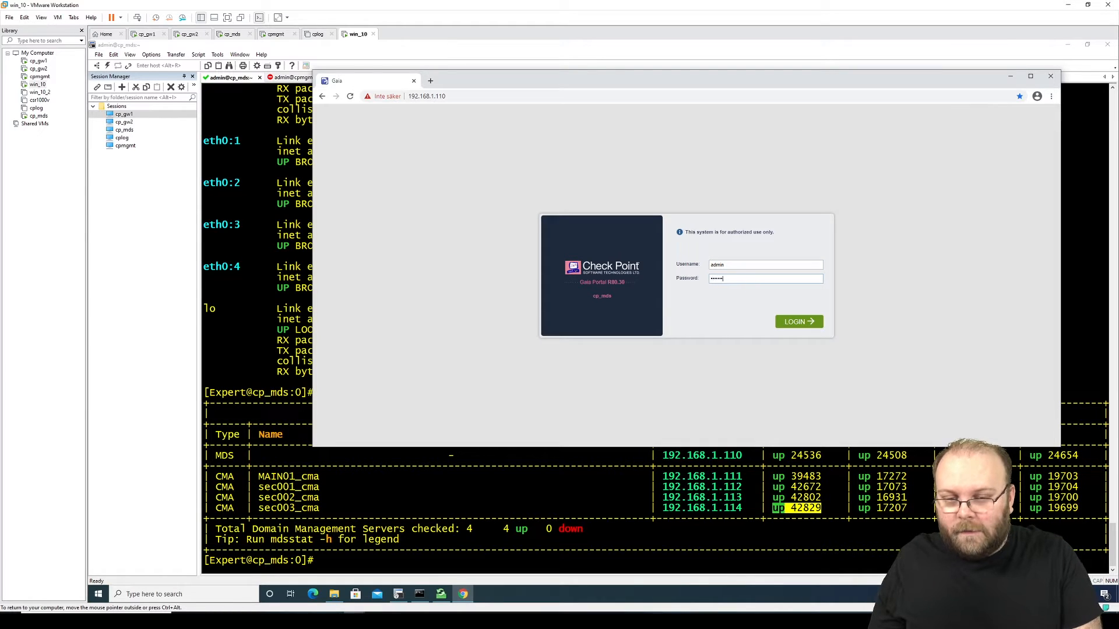
key("Return")
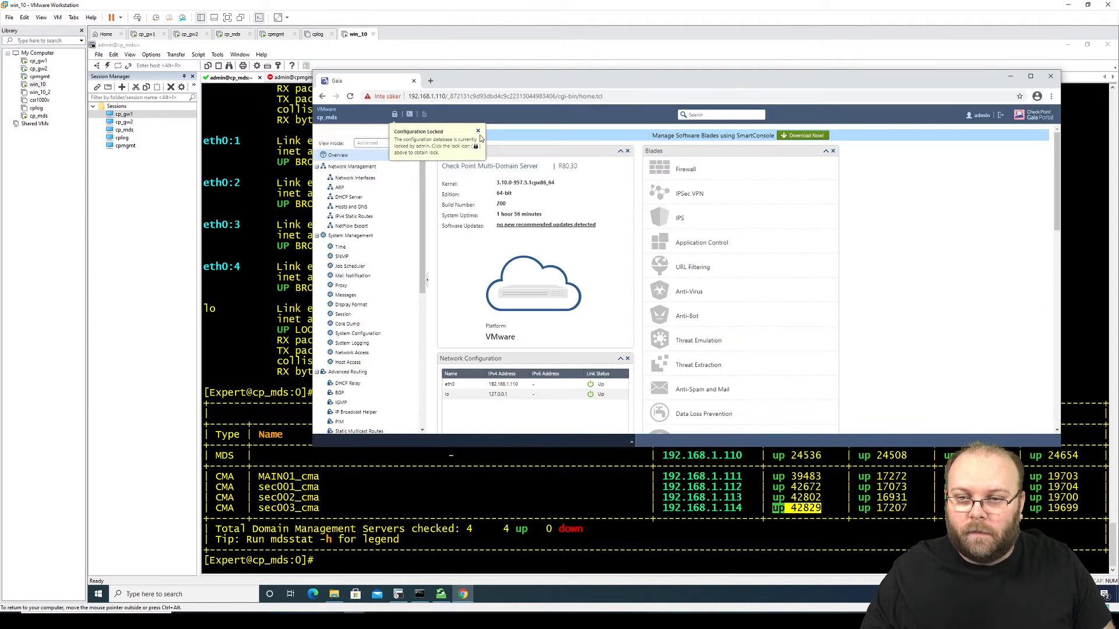
Step: Dismiss the configuration-locked notice and override the configuration lock
left_click(477, 131)
left_click(395, 117)
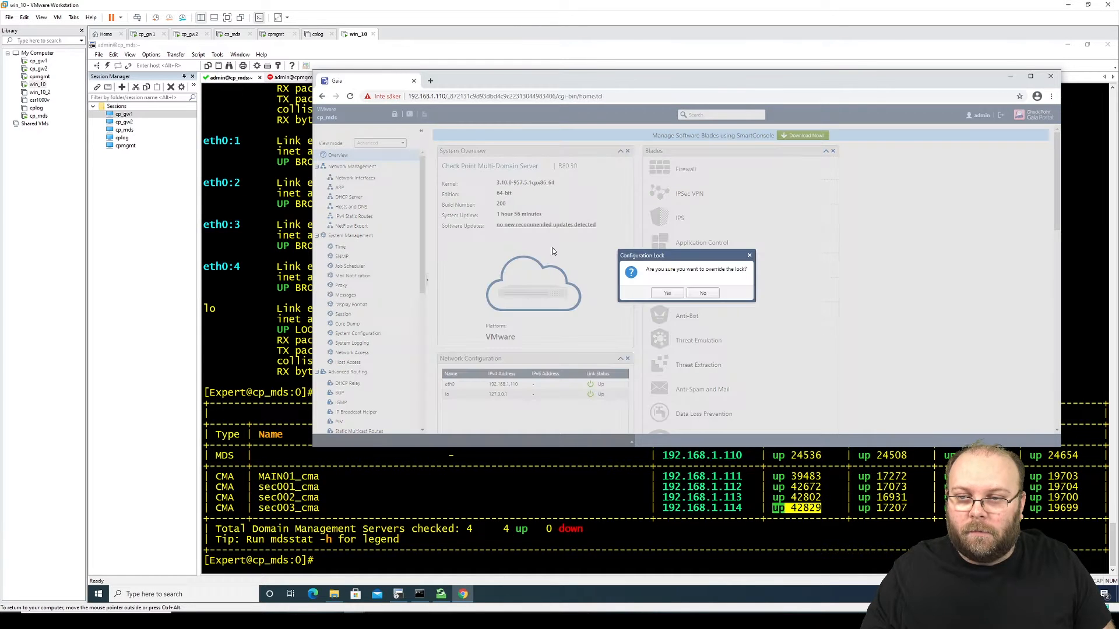
left_click(666, 295)
Step: On CPUSE Status and Actions, show All packages and select the installed Jumbo Take 219 bundle
scroll(408, 373, "down", 5)
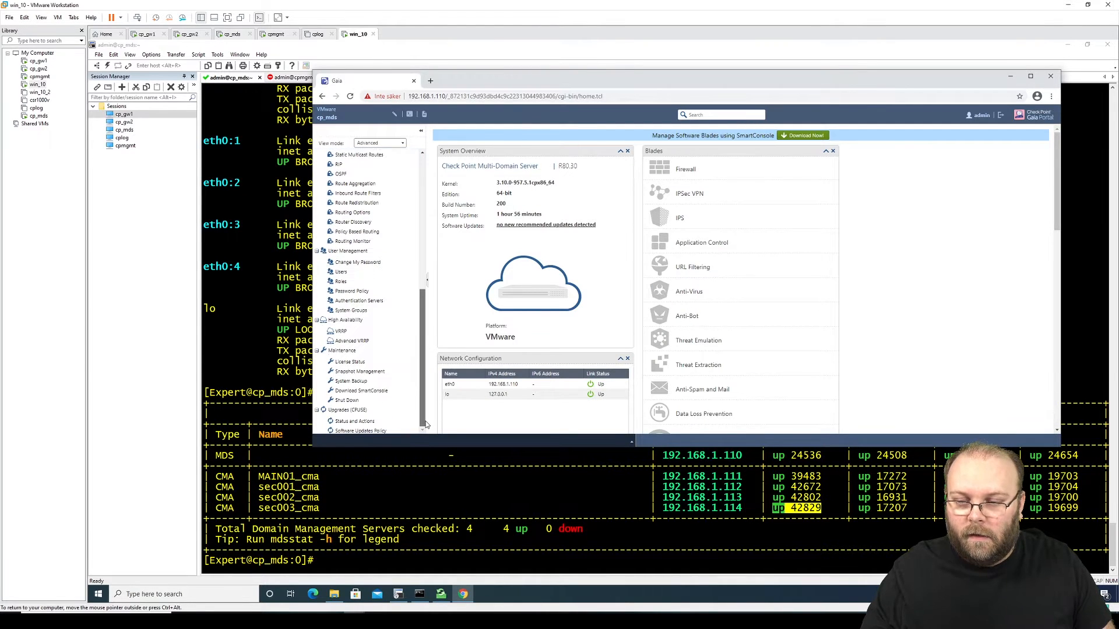
left_click(383, 422)
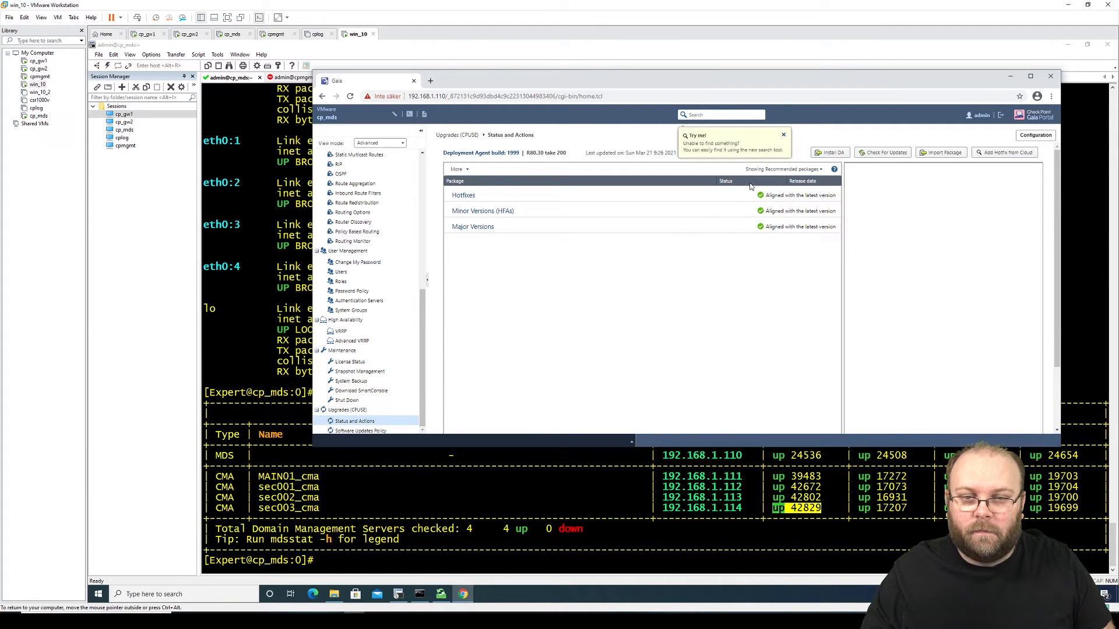
left_click(784, 136)
left_click(783, 169)
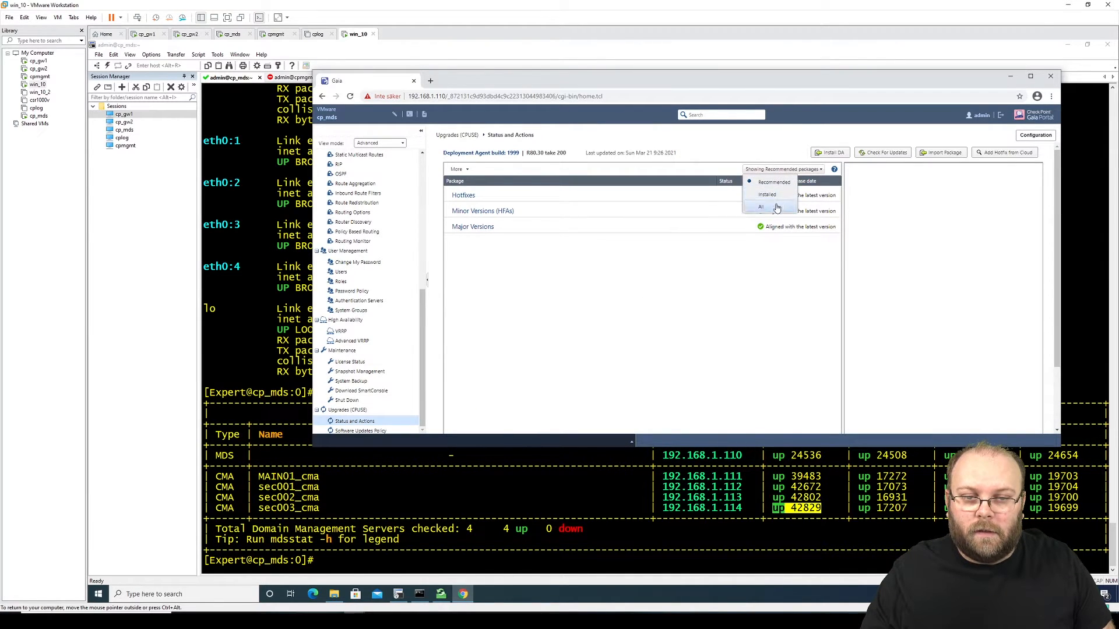
left_click(752, 207)
left_click(598, 209)
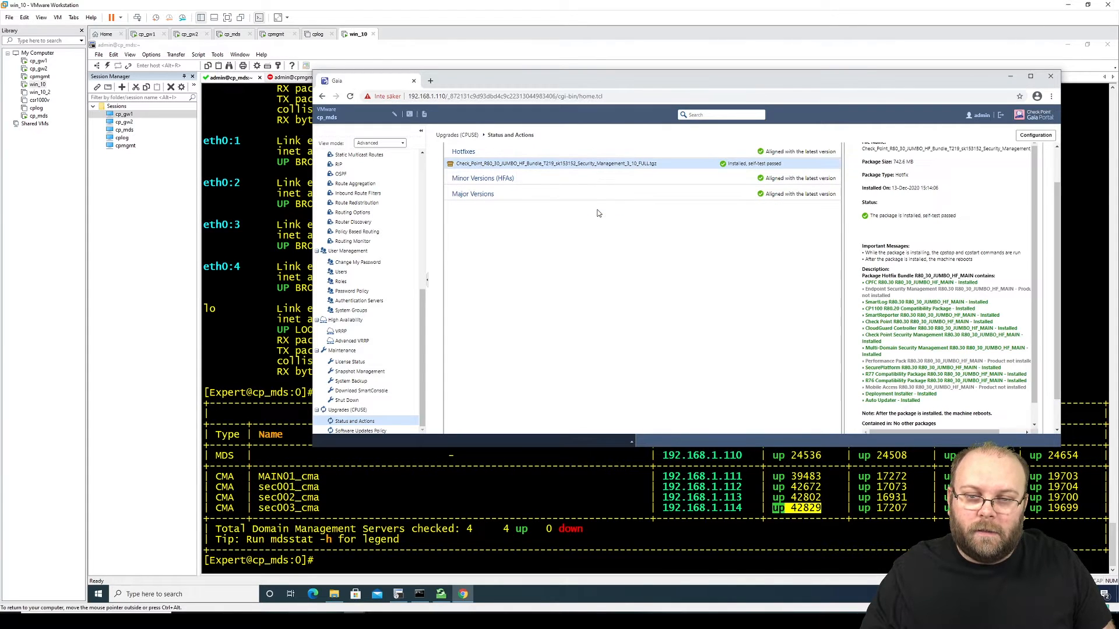
scroll(1060, 165, "up", 1)
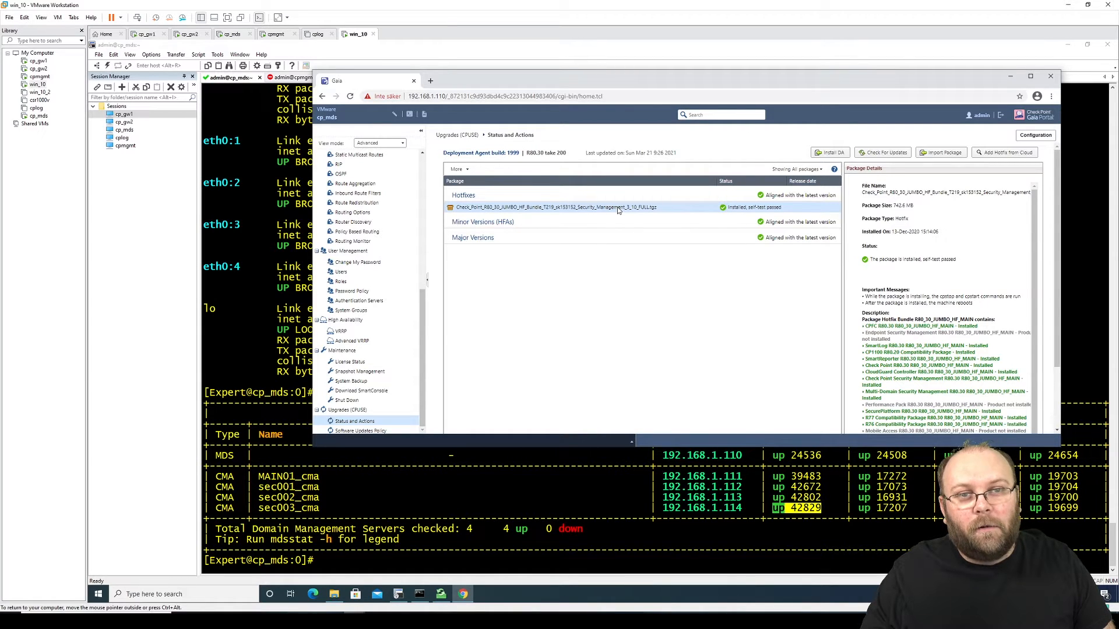
left_click(468, 169)
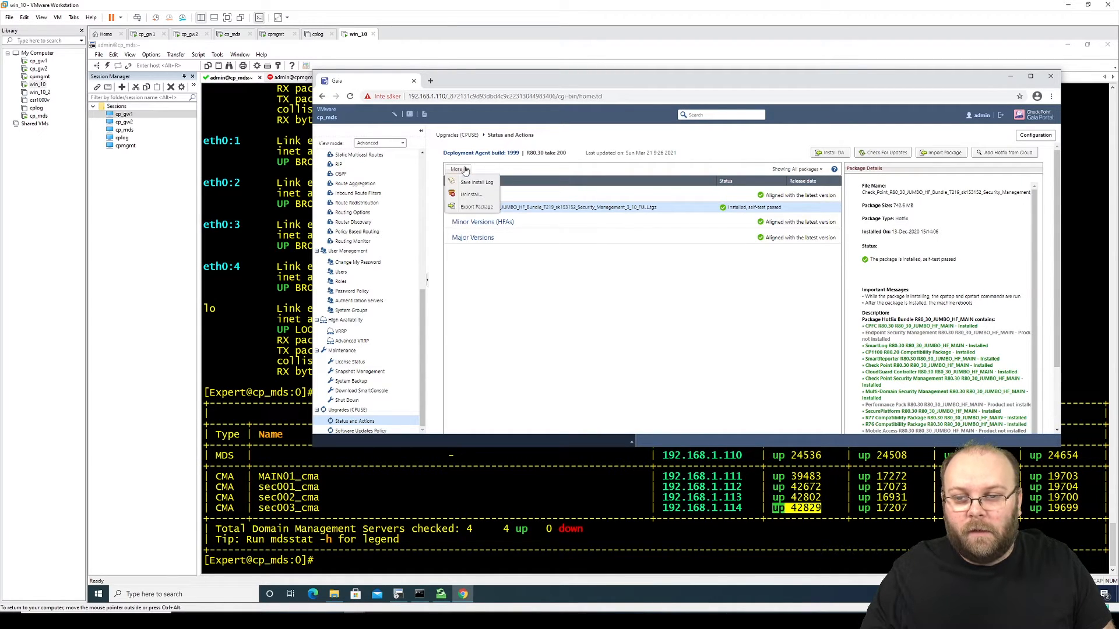
Step: Export the installed Jumbo Hotfix Take 219 package with More > Export Package
left_click(492, 208)
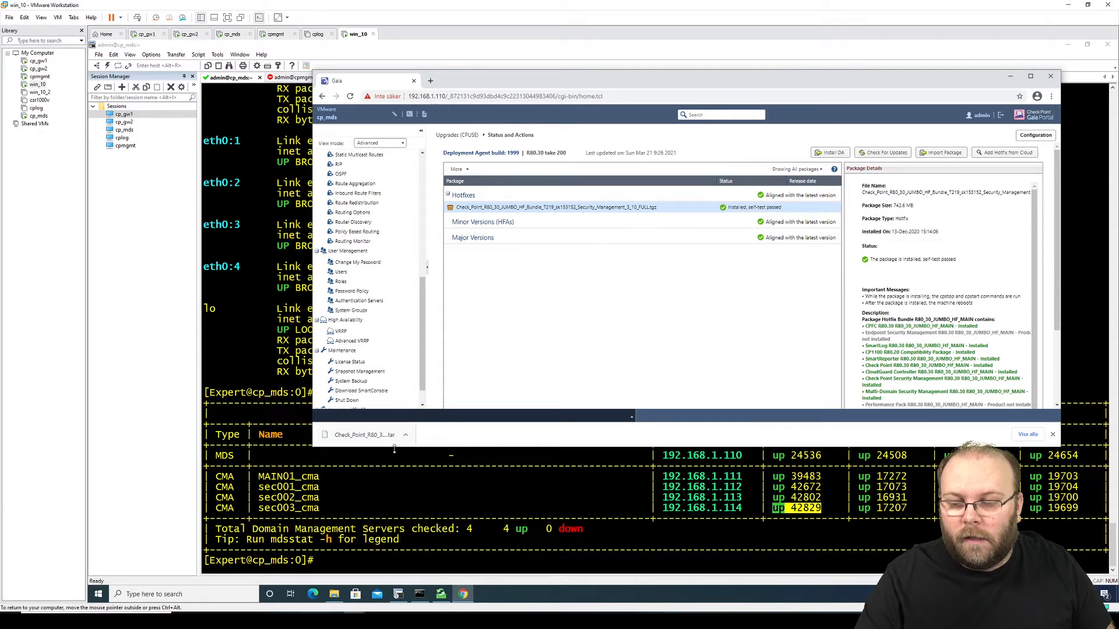
Step: Locate the downloaded Jumbo hotfix tar in Downloads, then minimize Chrome and switch back to the host
left_click(1029, 435)
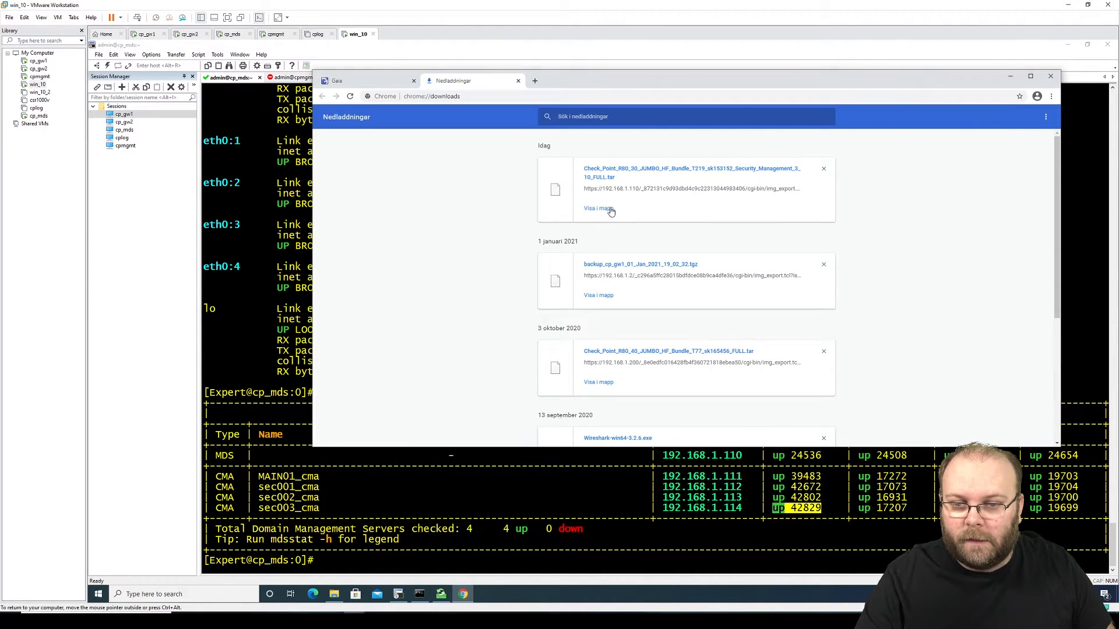
left_click(610, 210)
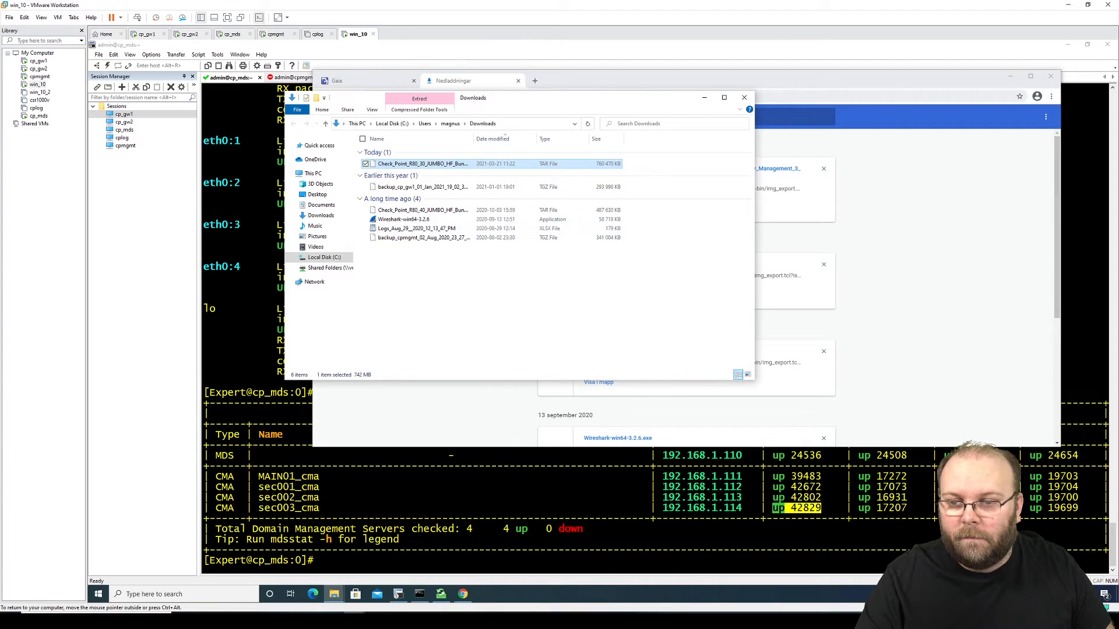
left_click(745, 98)
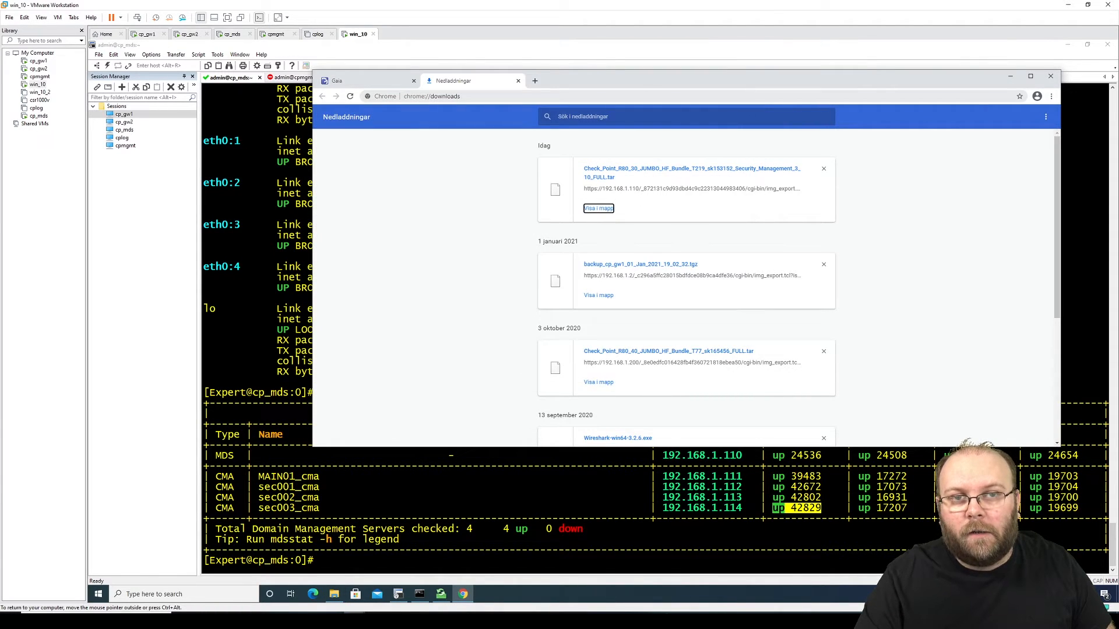
left_click(1010, 77)
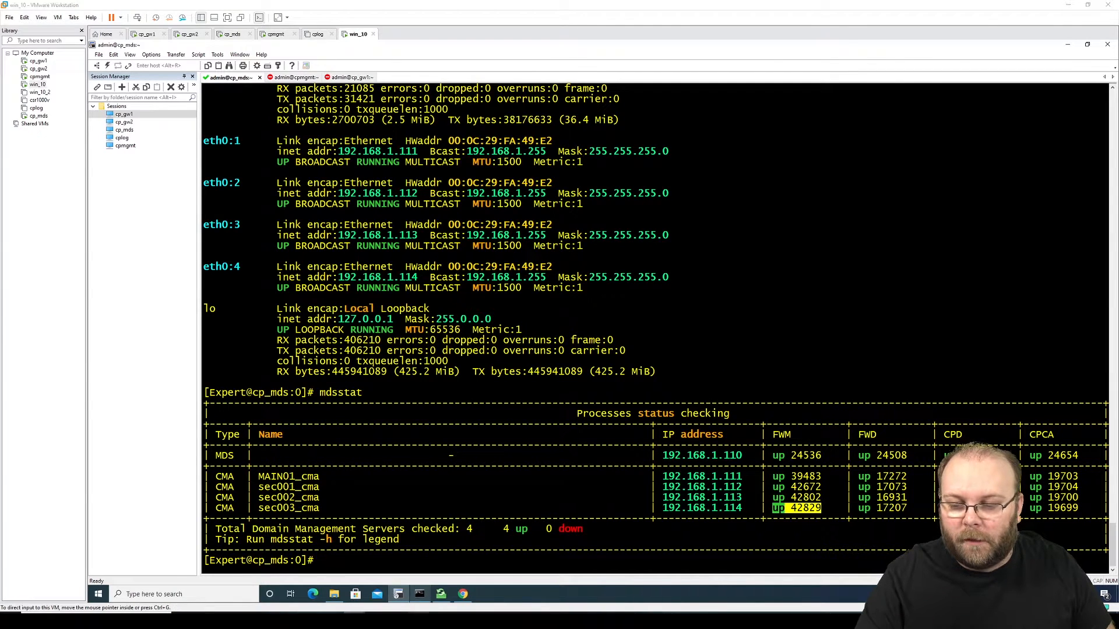
key("alt+Tab")
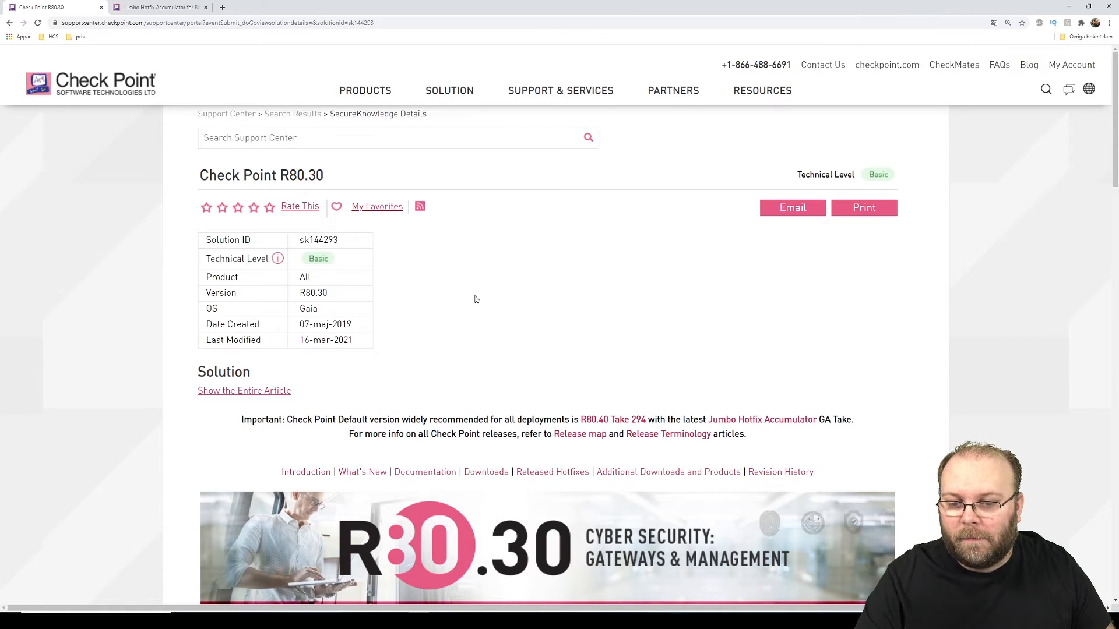
Step: Open the Open Server Minimal Hardware Requirements page in the R80.30 Release Notes
scroll(475, 299, "down", 12)
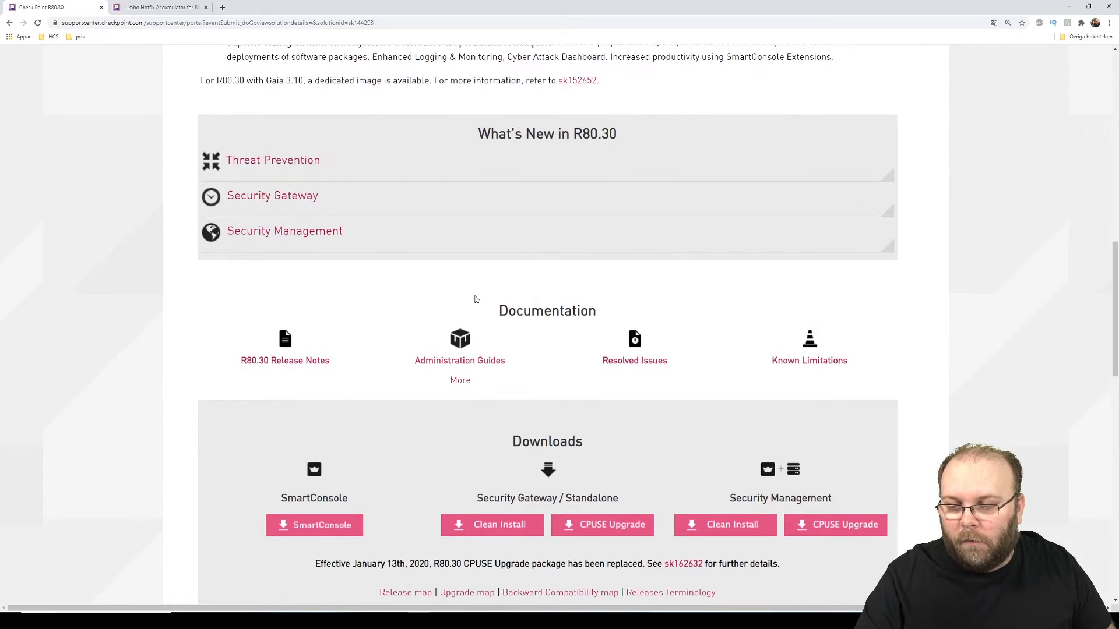
left_click(284, 363)
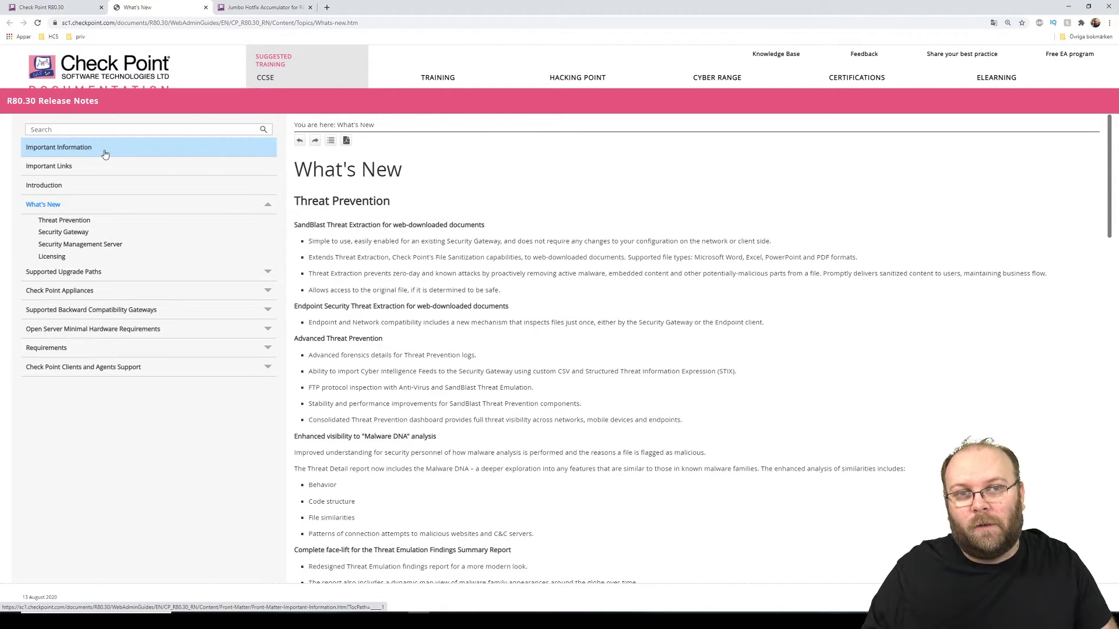
left_click(81, 329)
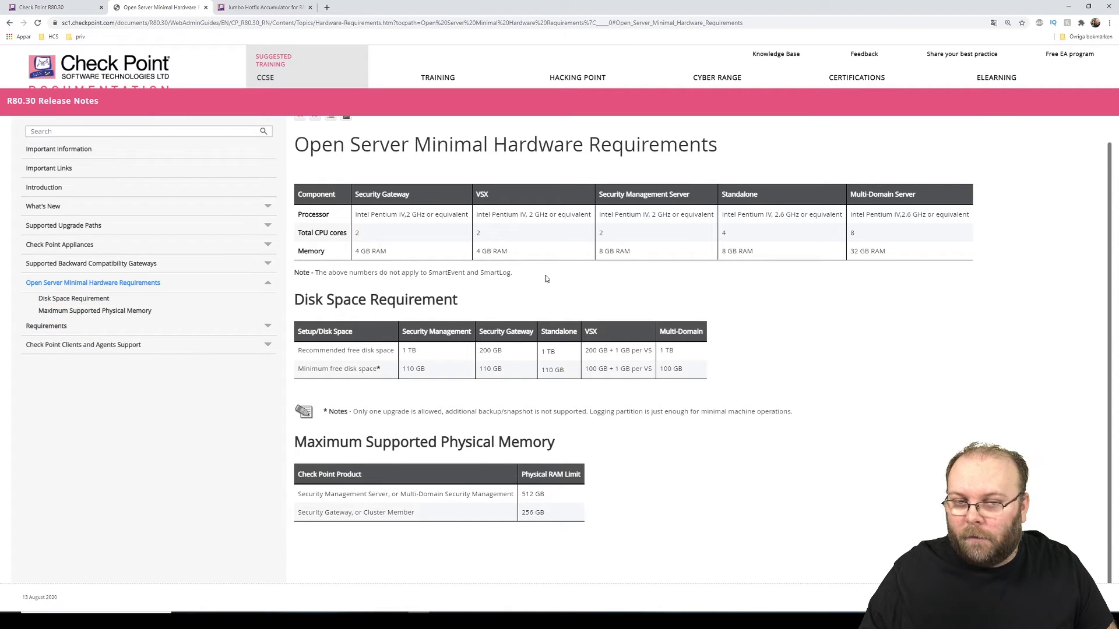
Step: Highlight the 32 GB Multi-Domain Server memory requirement, then jump to Maximum Supported Physical Memory
scroll(778, 330, "up", 1)
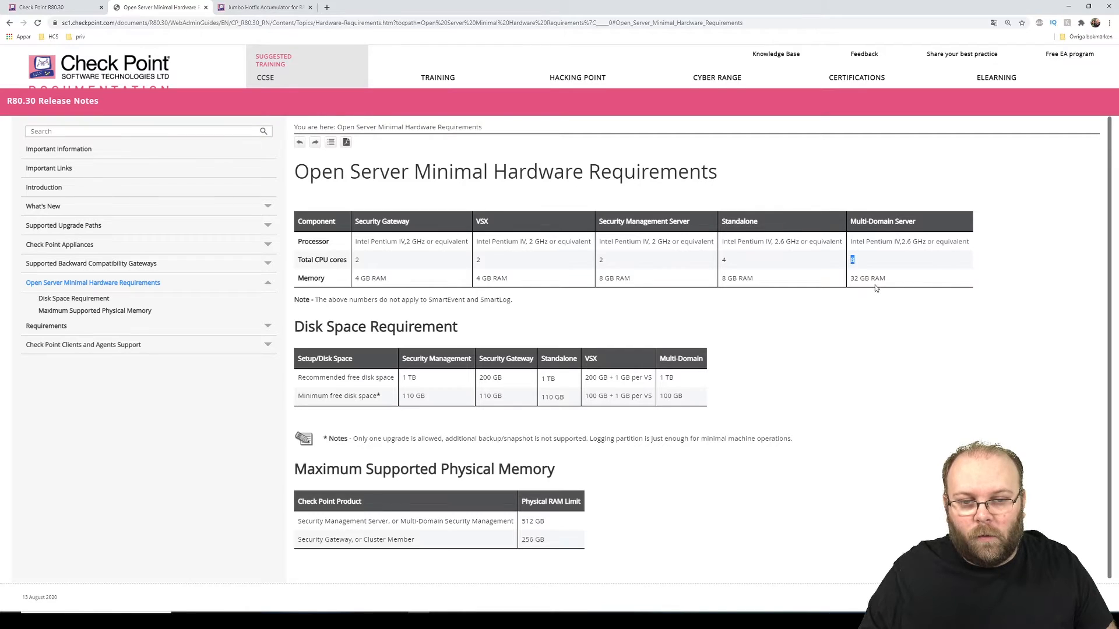
left_click_drag(850, 279, 870, 278)
left_click(872, 344)
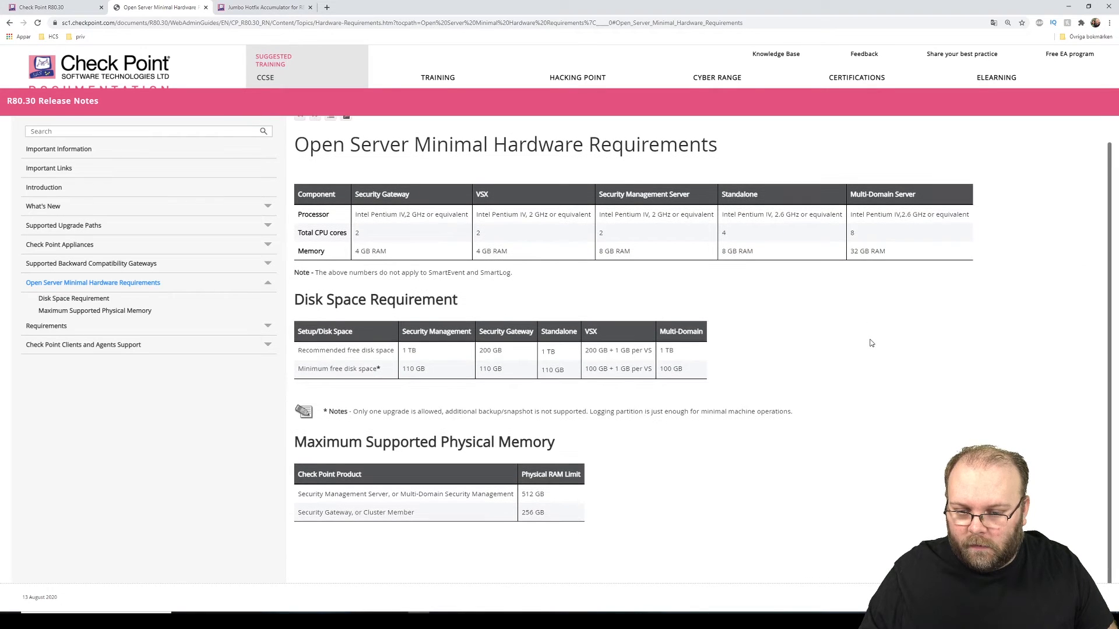
left_click(99, 311)
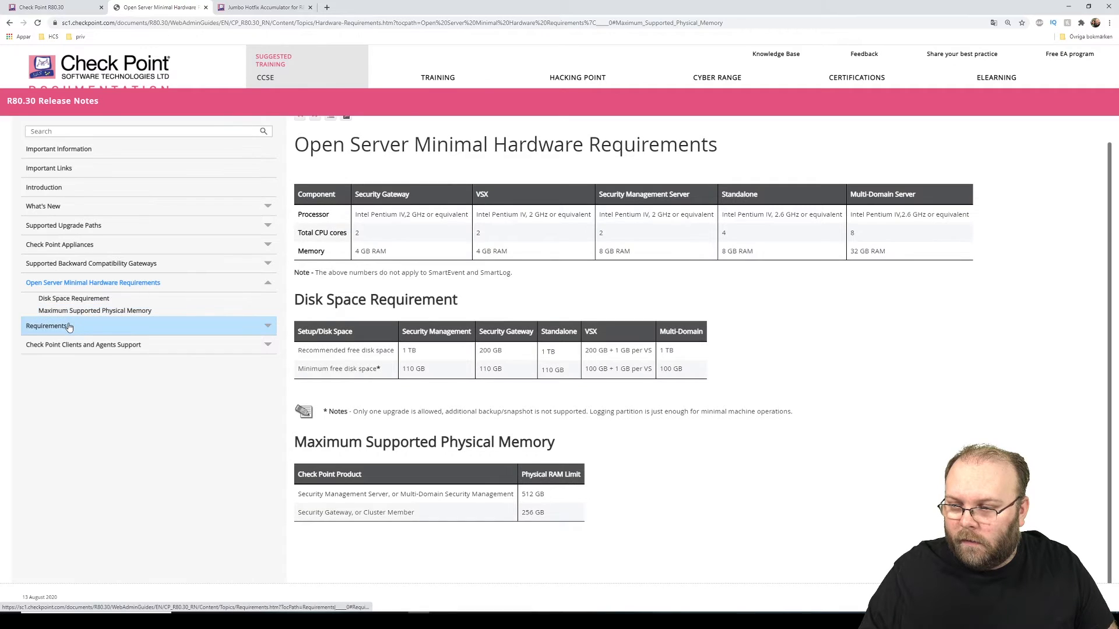
left_click(100, 325)
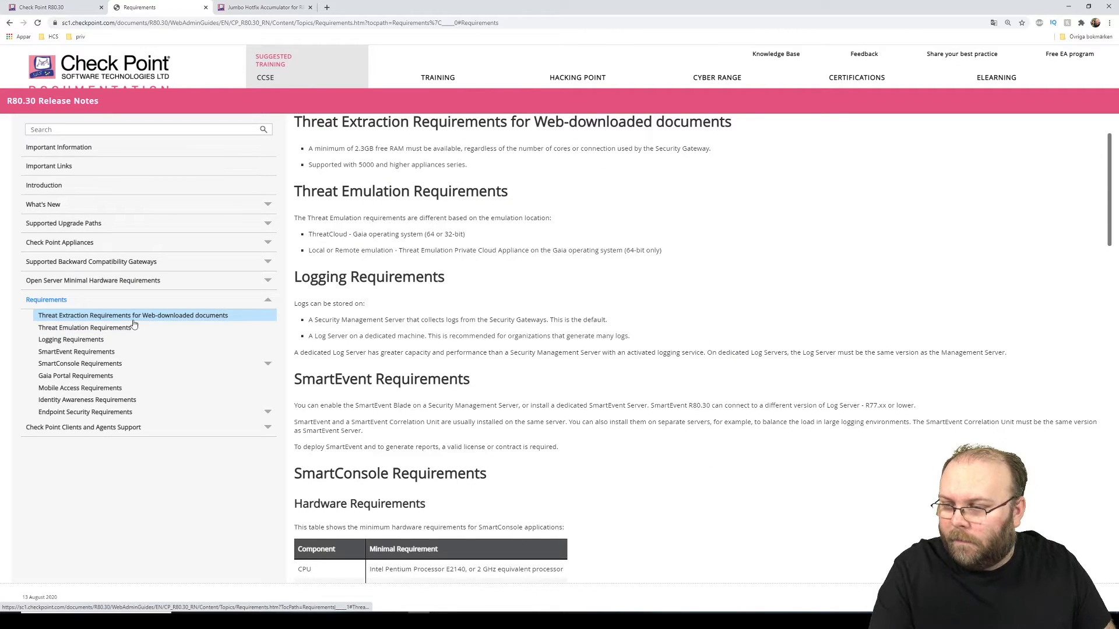
left_click(95, 339)
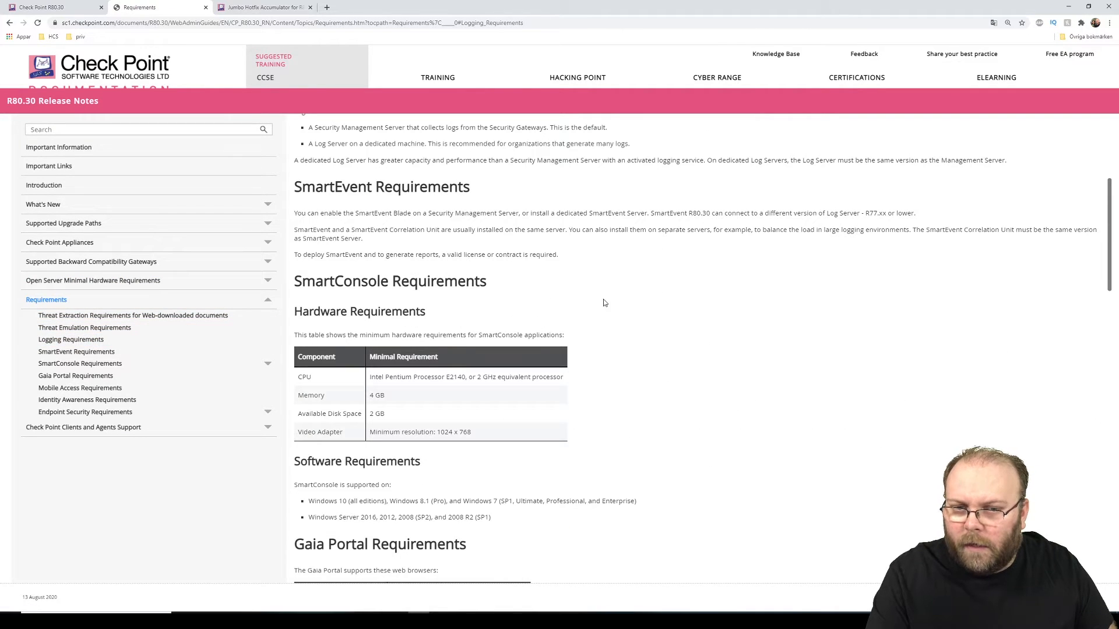
scroll(529, 289, "up", 2)
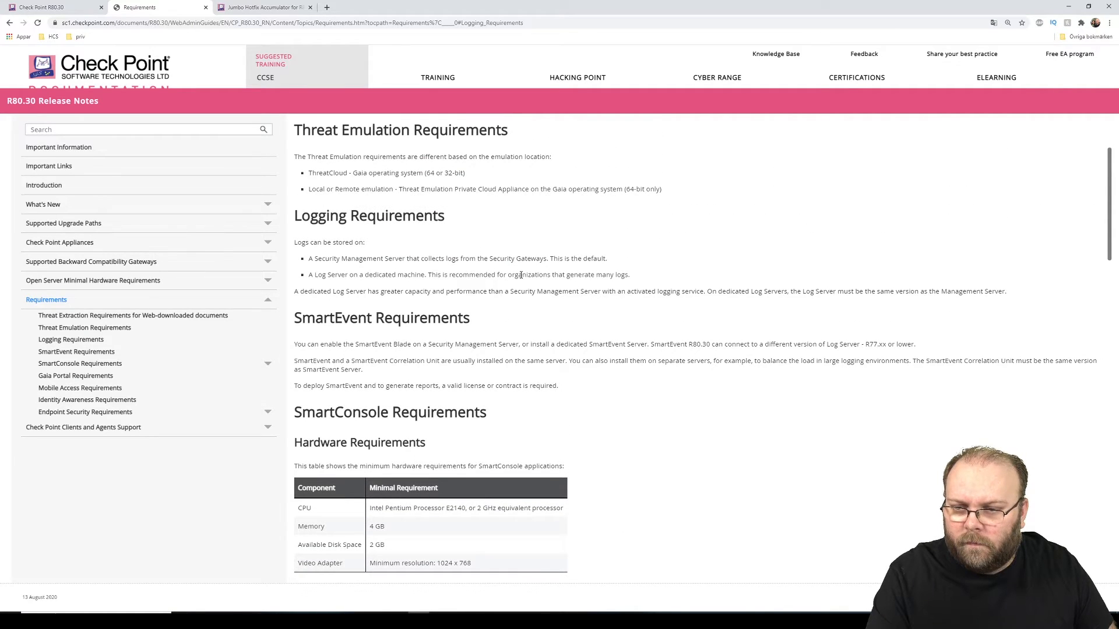
scroll(520, 275, "down", 1)
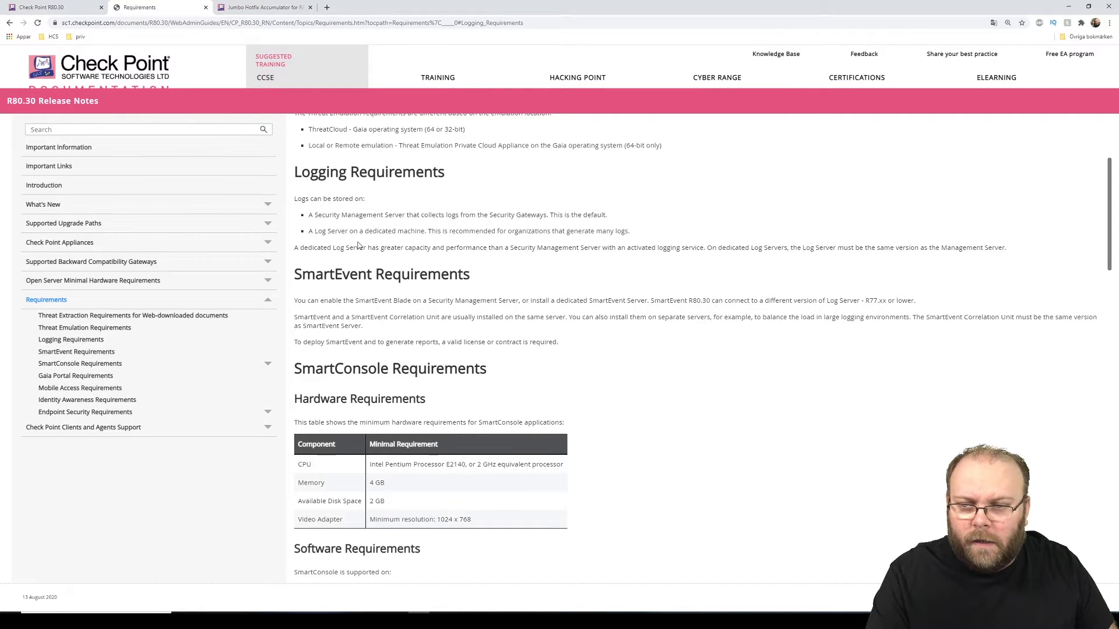
left_click_drag(294, 248, 999, 248)
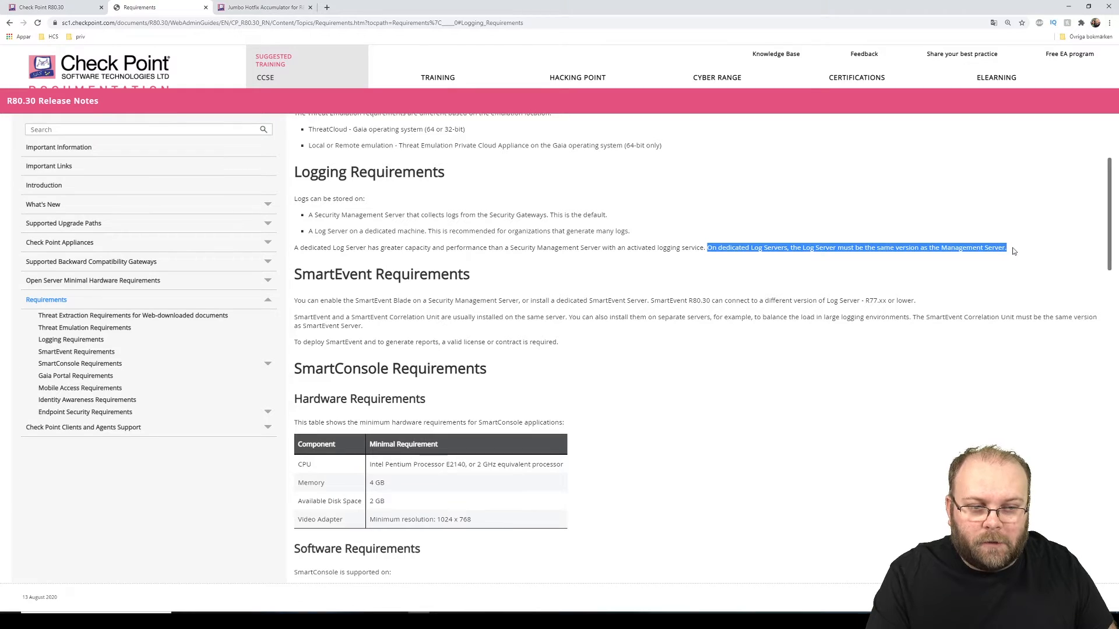
left_click(997, 248)
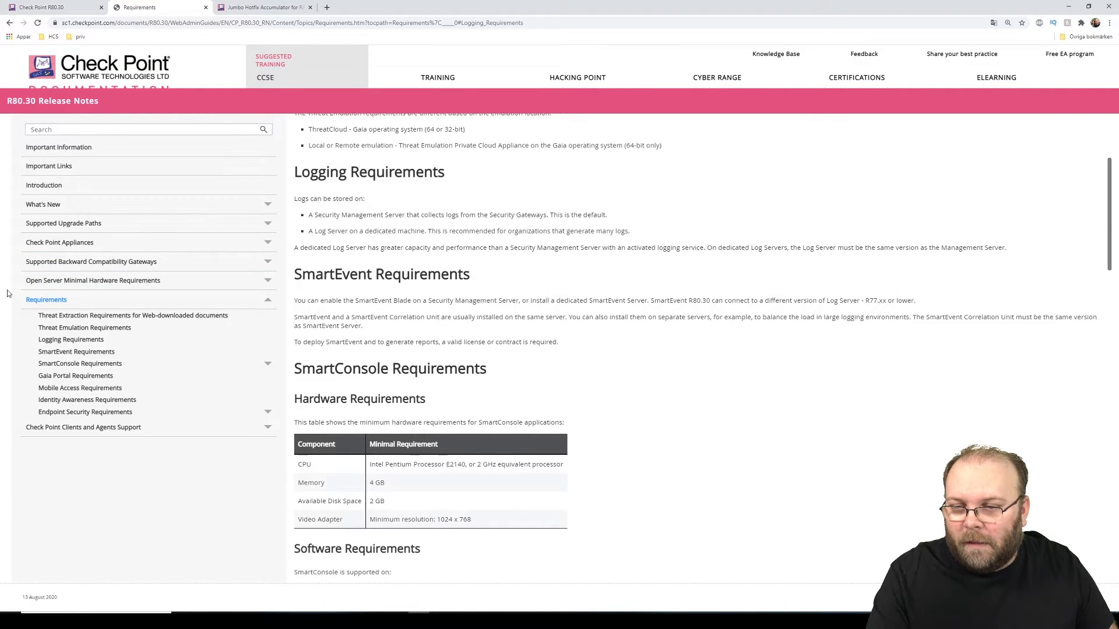
left_click(55, 284)
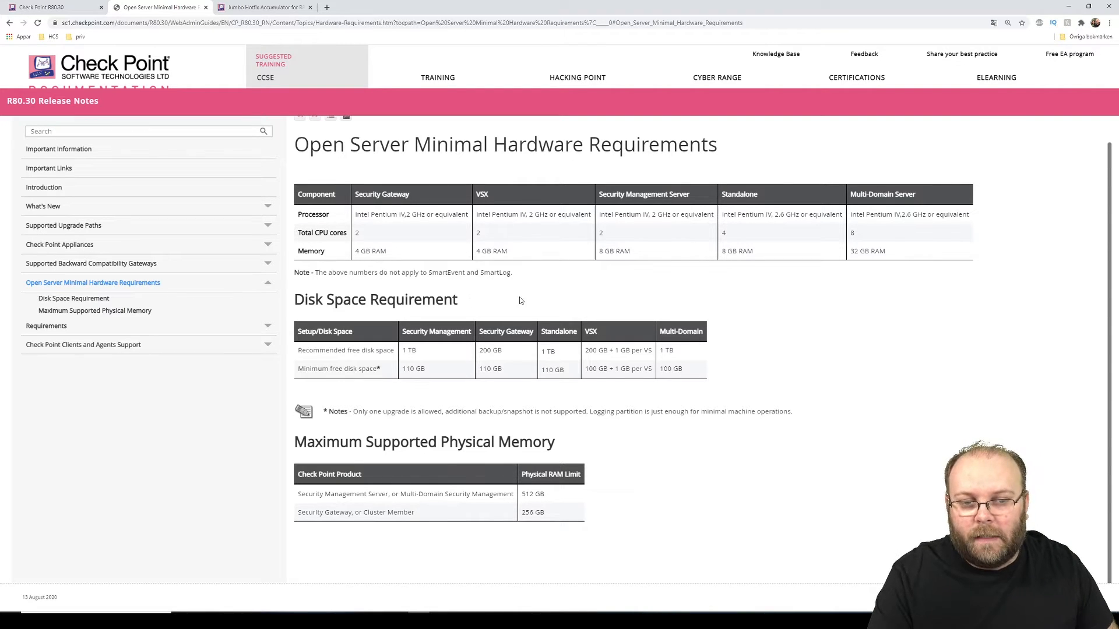
left_click_drag(856, 235, 860, 251)
left_click(865, 270)
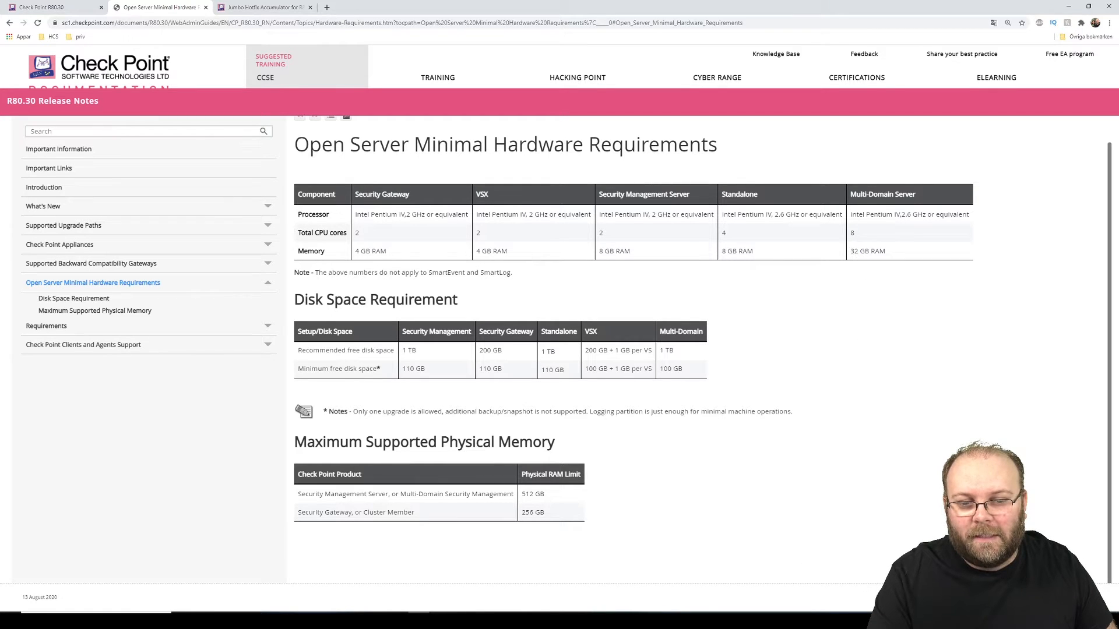
right_click(762, 620)
left_click(786, 577)
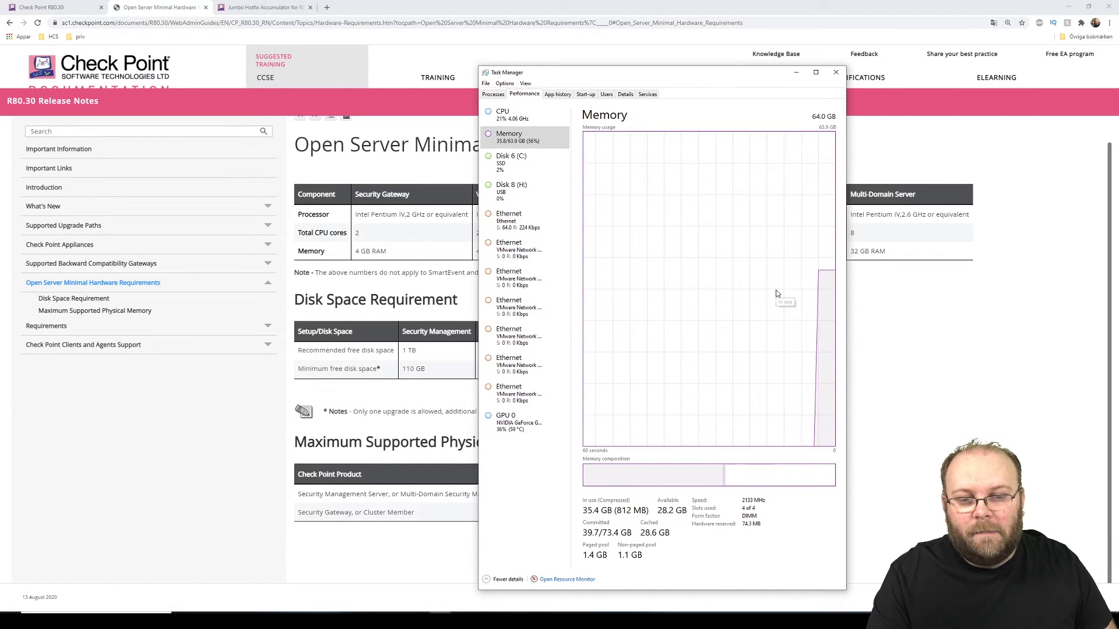
left_click(504, 114)
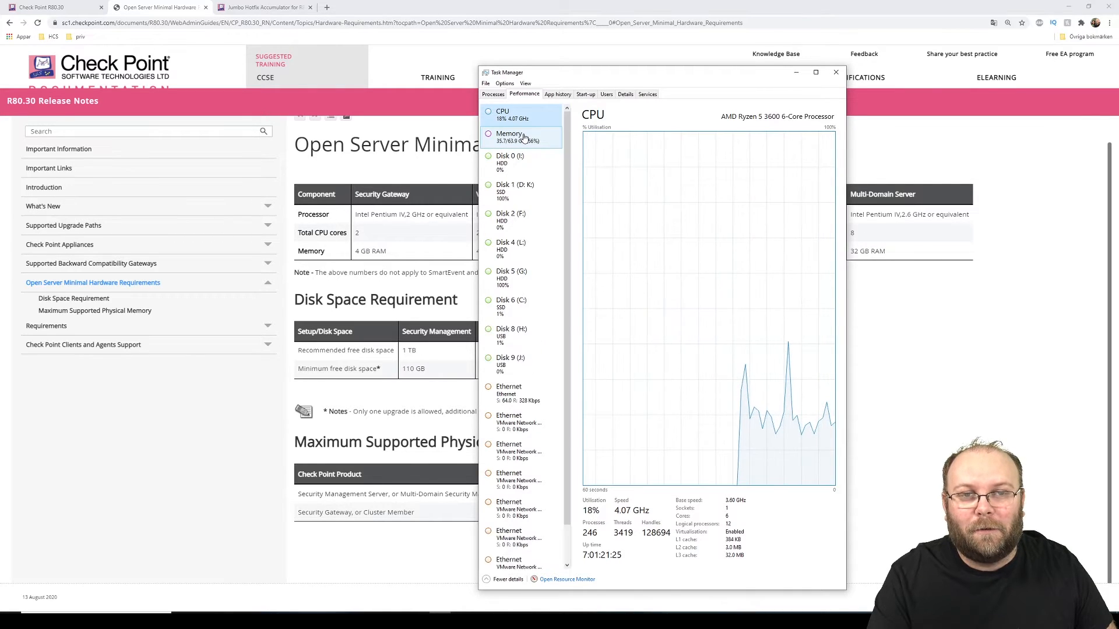
left_click(525, 137)
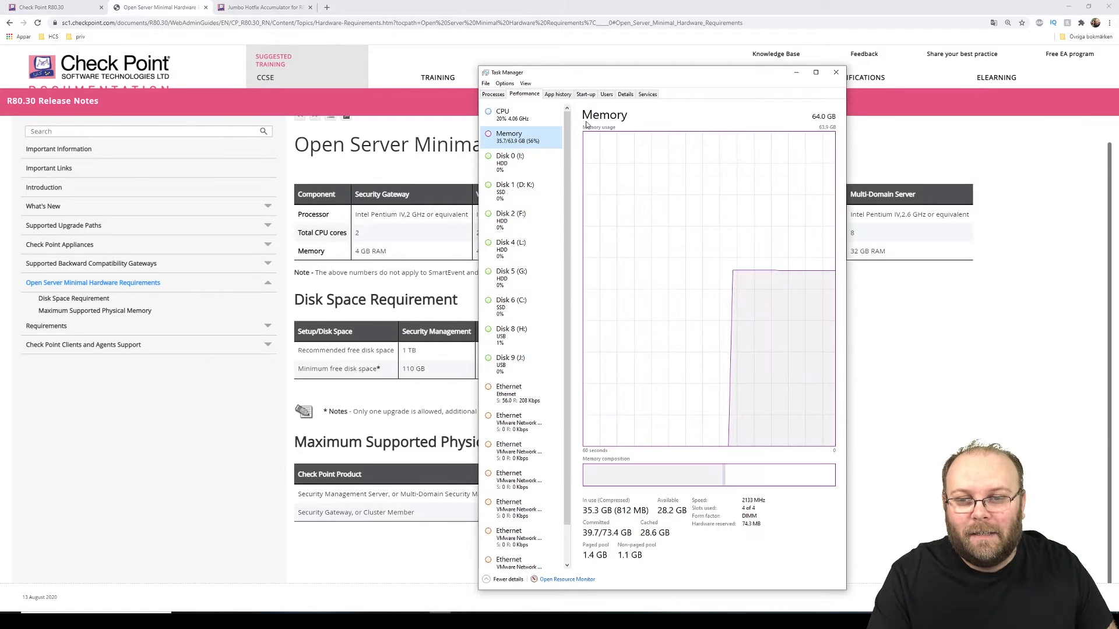
left_click(836, 72)
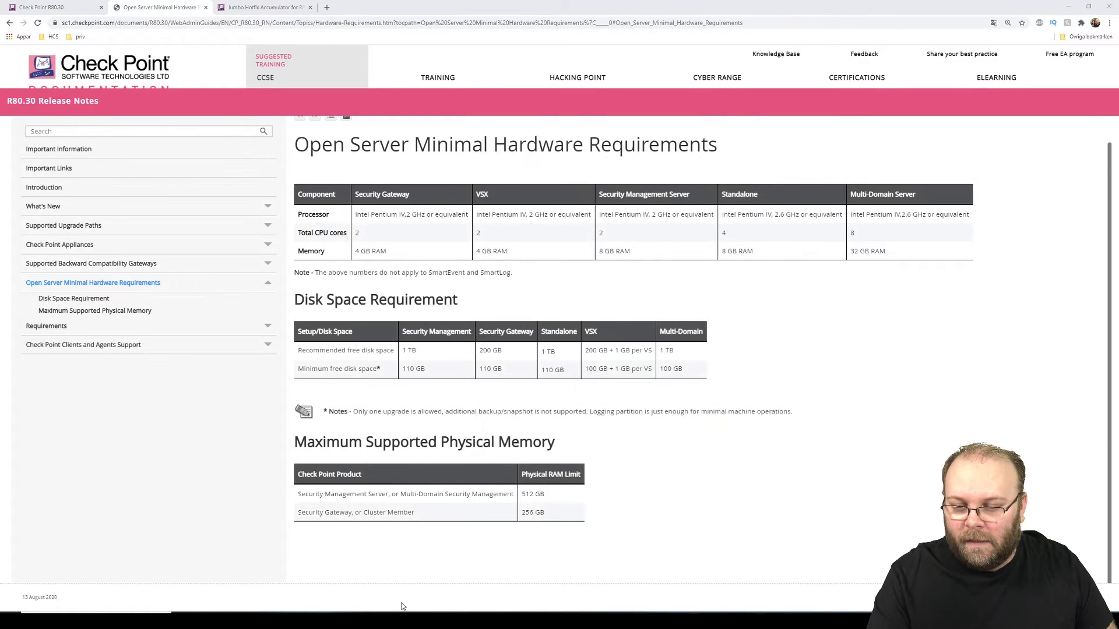
Step: Bring VMware Workstation forward and view the My Computer overview
mouse_move(355, 621)
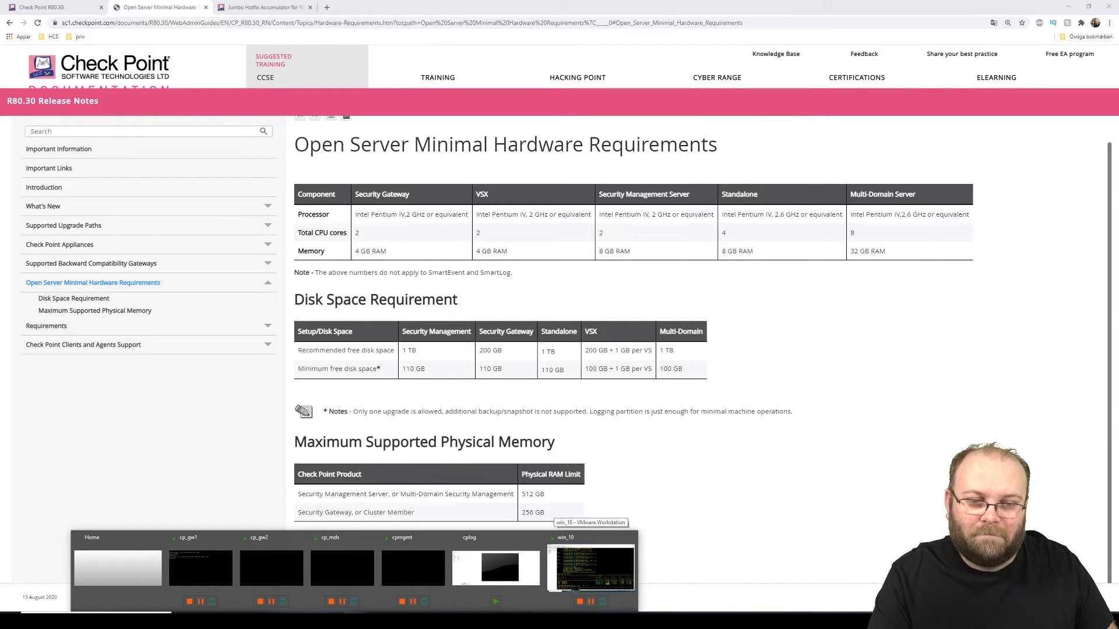
left_click(466, 575)
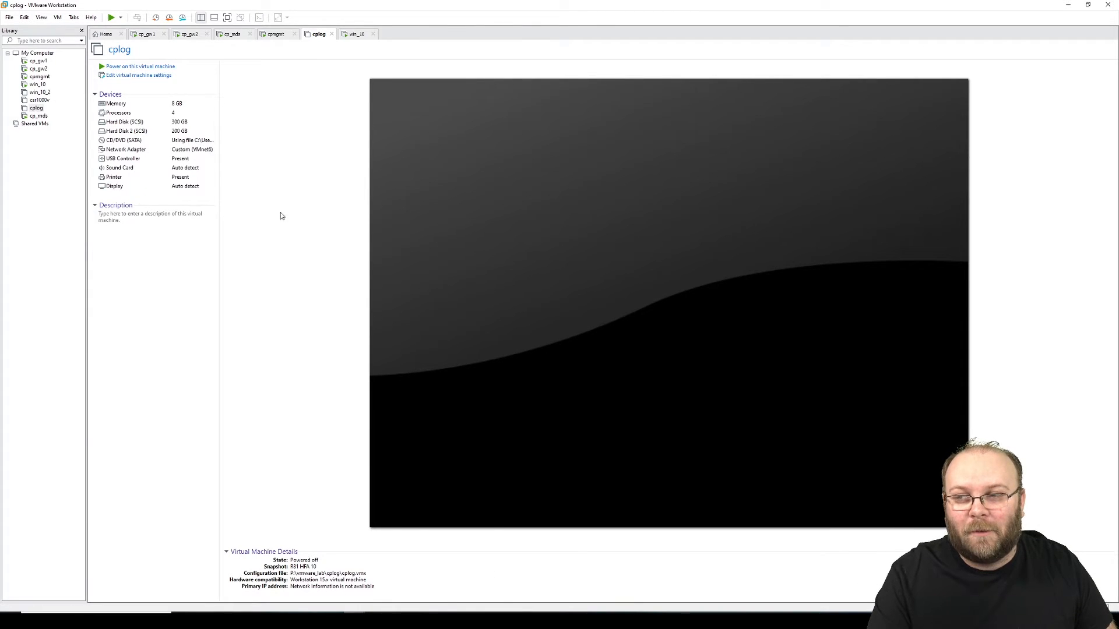
left_click(45, 54)
right_click(46, 57)
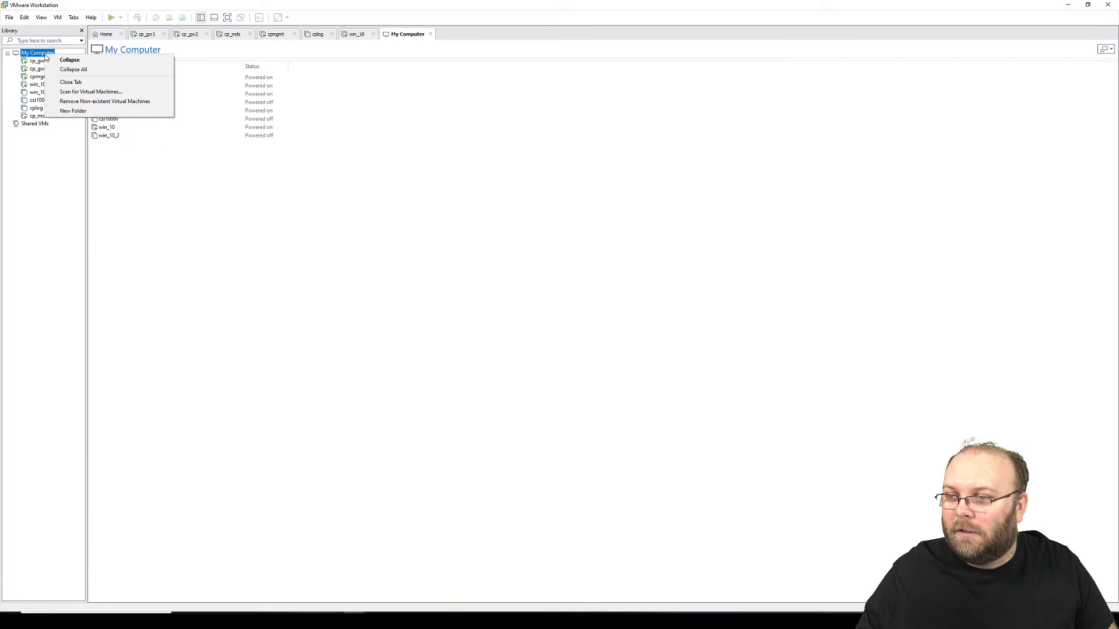
key("Escape")
Step: Start a Custom New Virtual Machine wizard and accept the default hardware compatibility
left_click(10, 17)
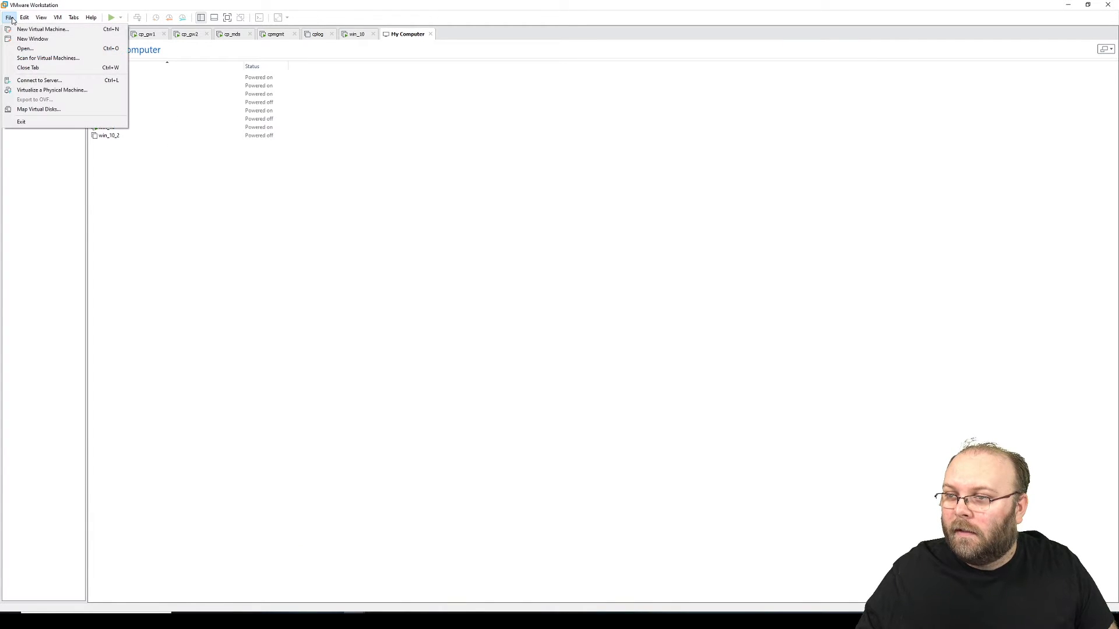
left_click(20, 20)
left_click(11, 19)
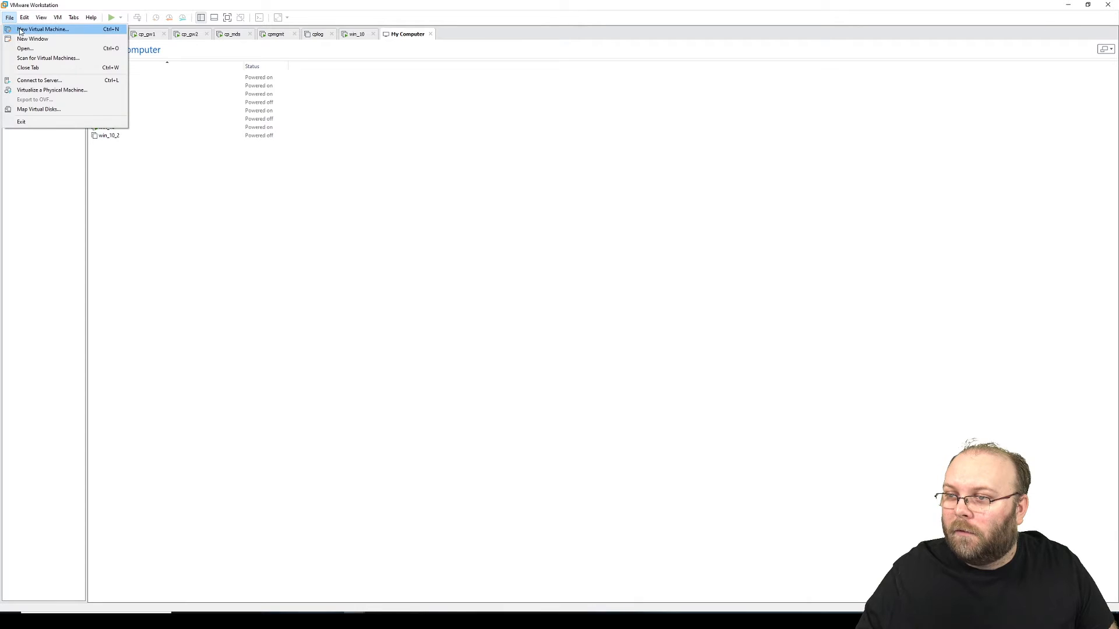
left_click(19, 29)
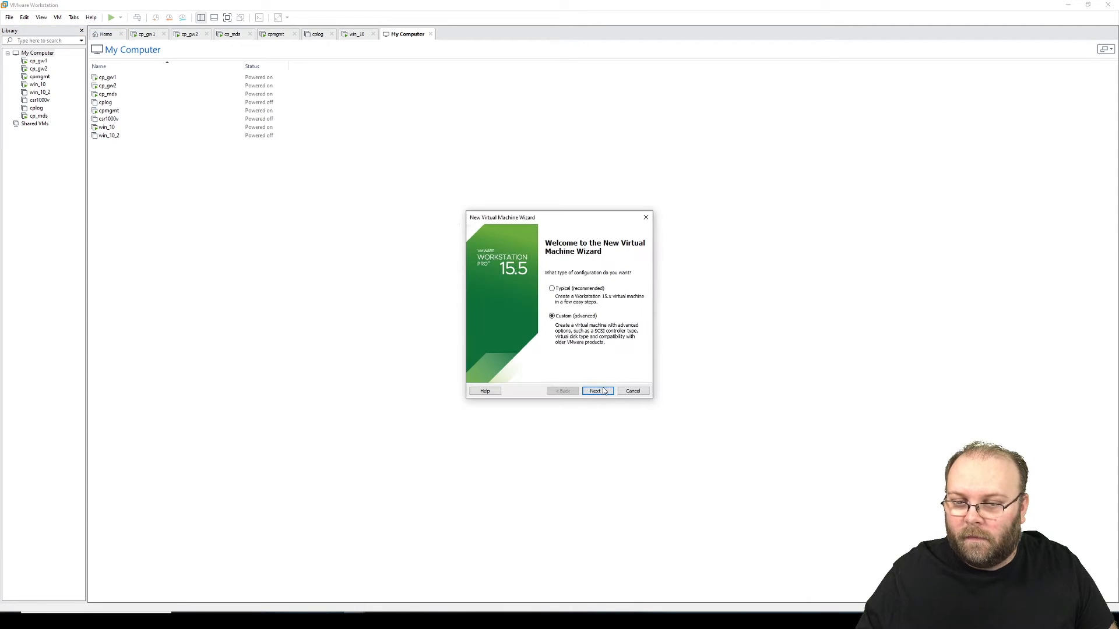
left_click(598, 391)
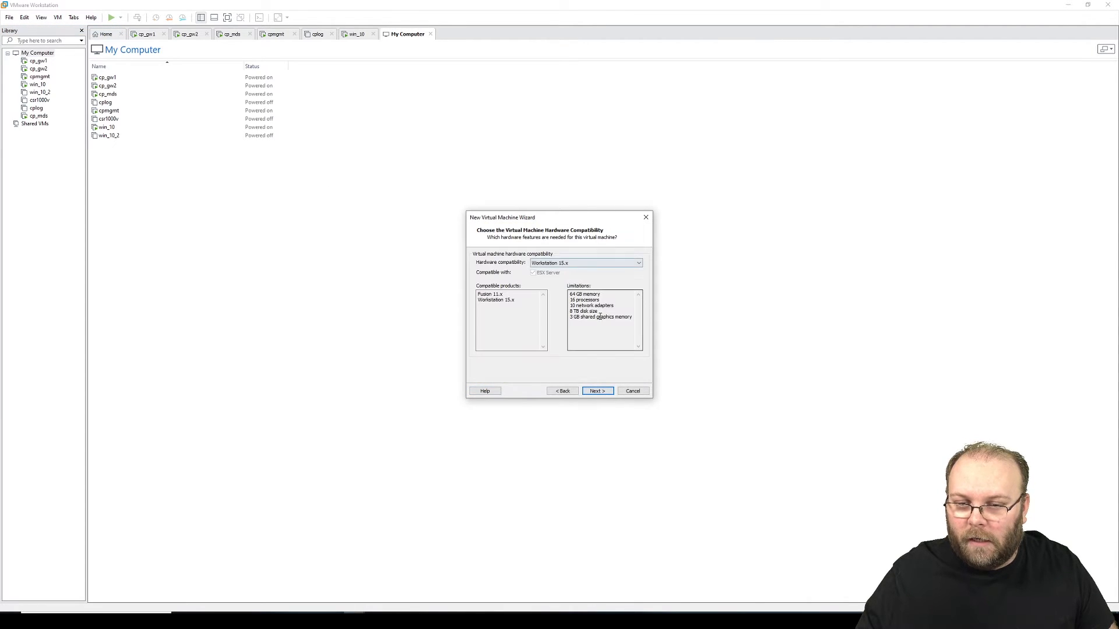
left_click(598, 391)
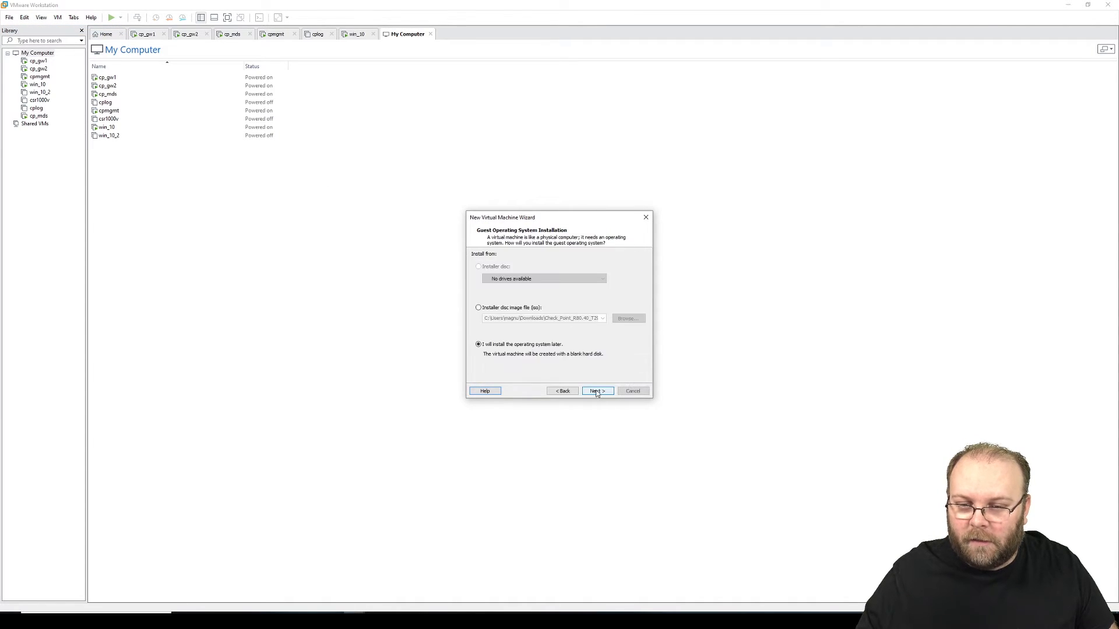
Step: Select the Check_Point_R80.30_Gaia_3.10_T300 ISO as installer disc image, then return to the Check Point R80.30 page
left_click(536, 308)
left_click(622, 321)
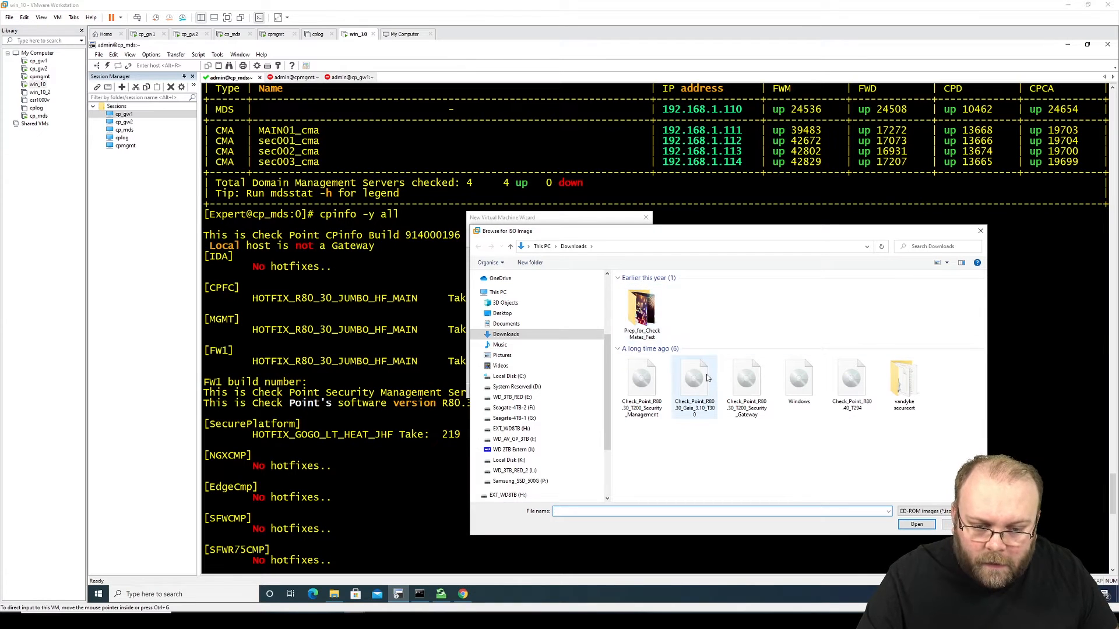
left_click(707, 379)
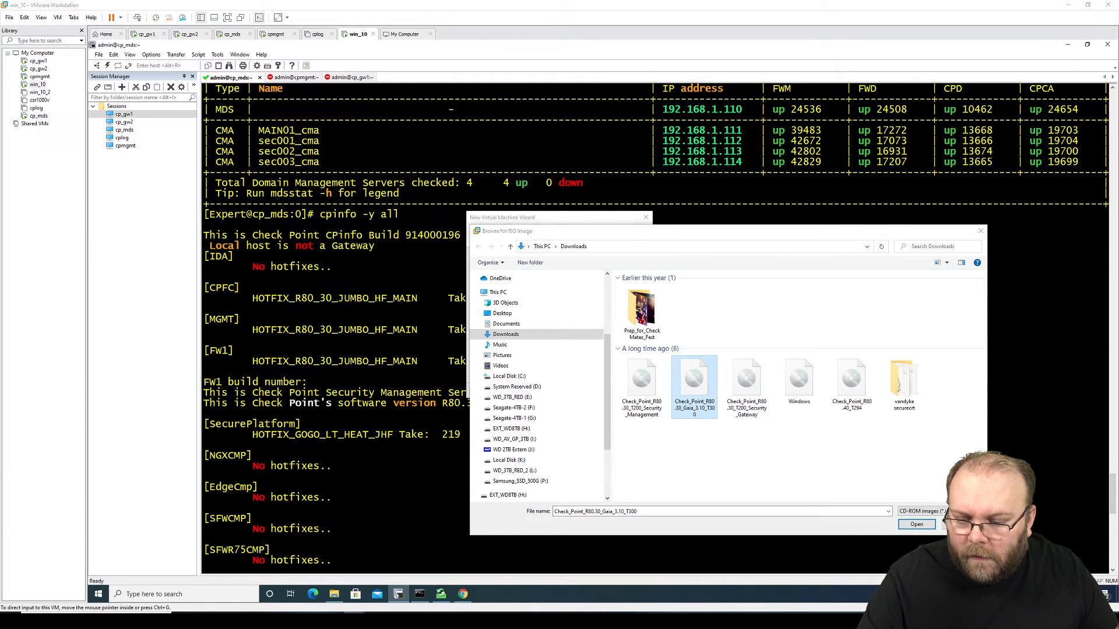
left_click(462, 594)
left_click(69, 7)
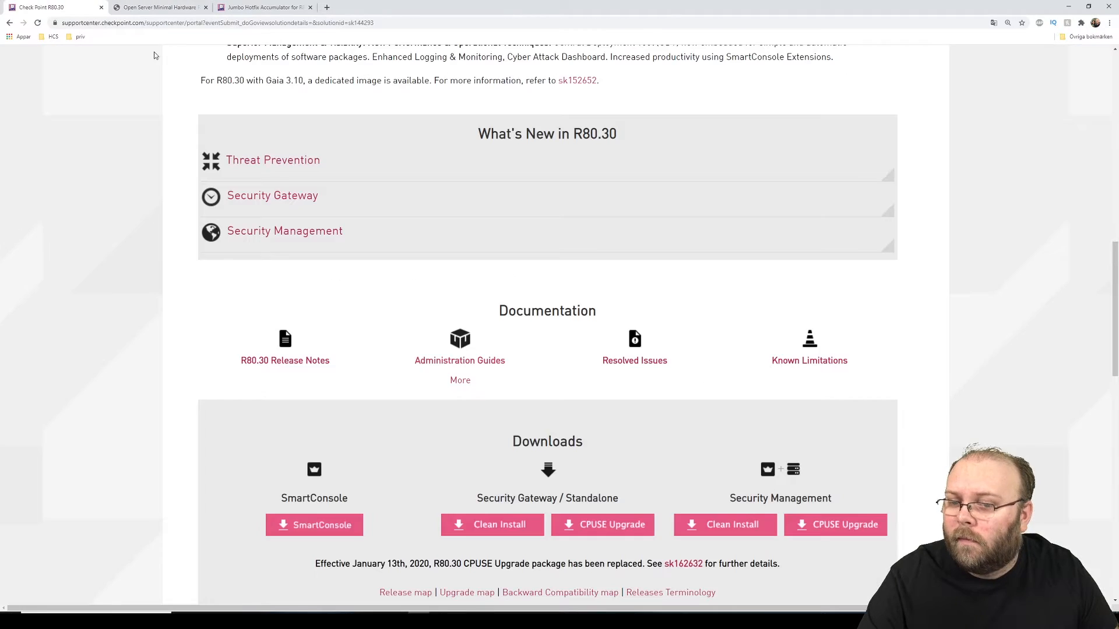
Step: Note Multi-Domain among supported products and expand the Fresh Install download's details with checksums and size
scroll(602, 364, "down", 2)
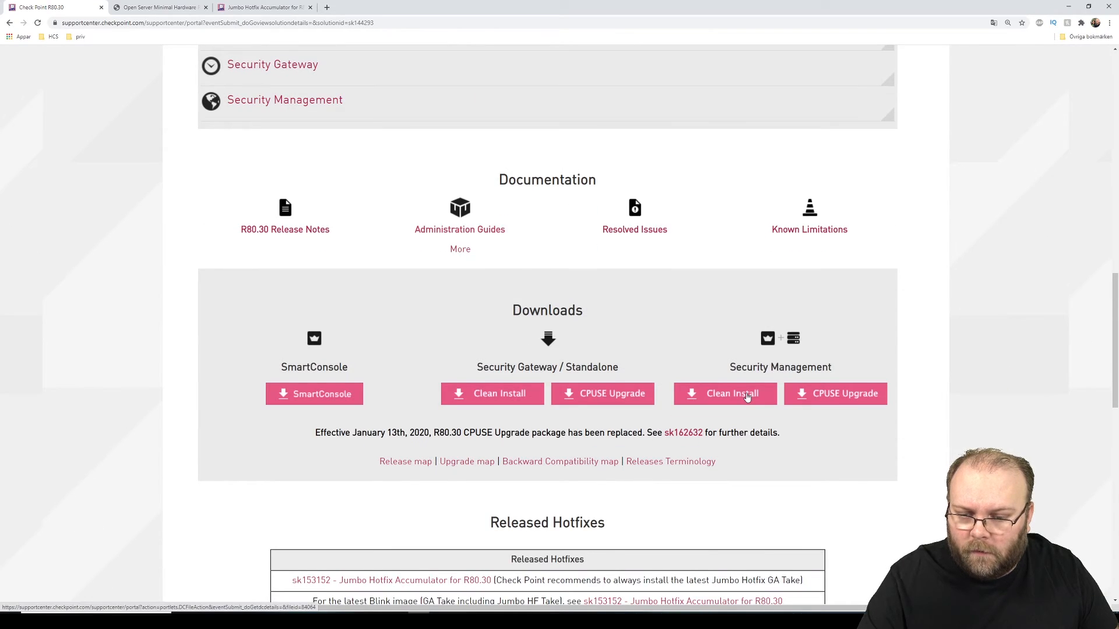
scroll(746, 379, "down", 1)
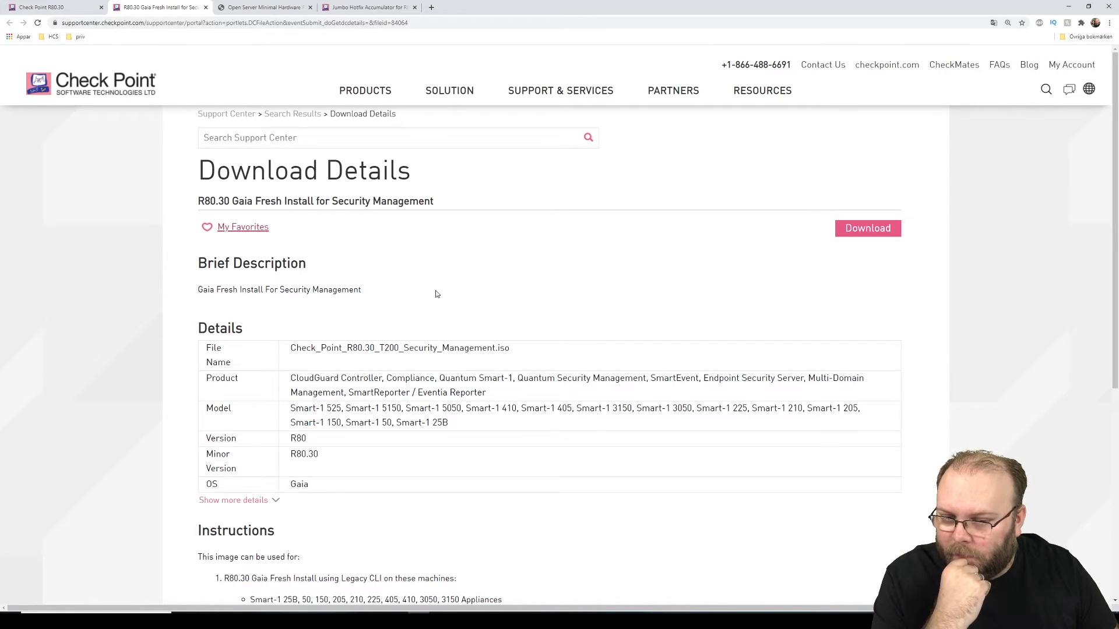
left_click_drag(808, 379, 871, 386)
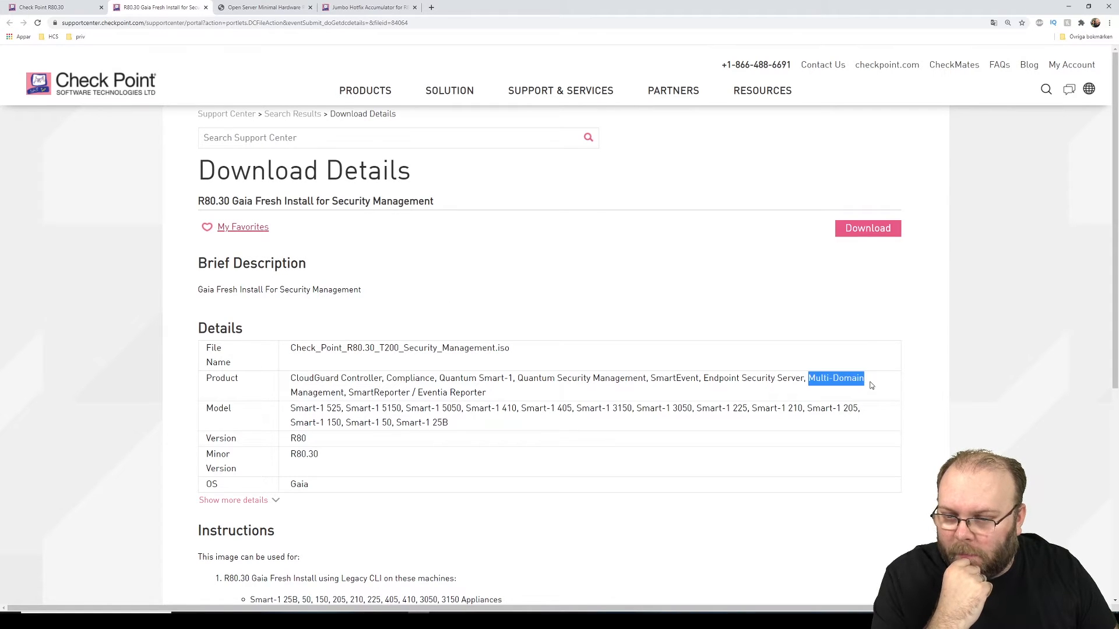
left_click(870, 385)
scroll(668, 417, "down", 2)
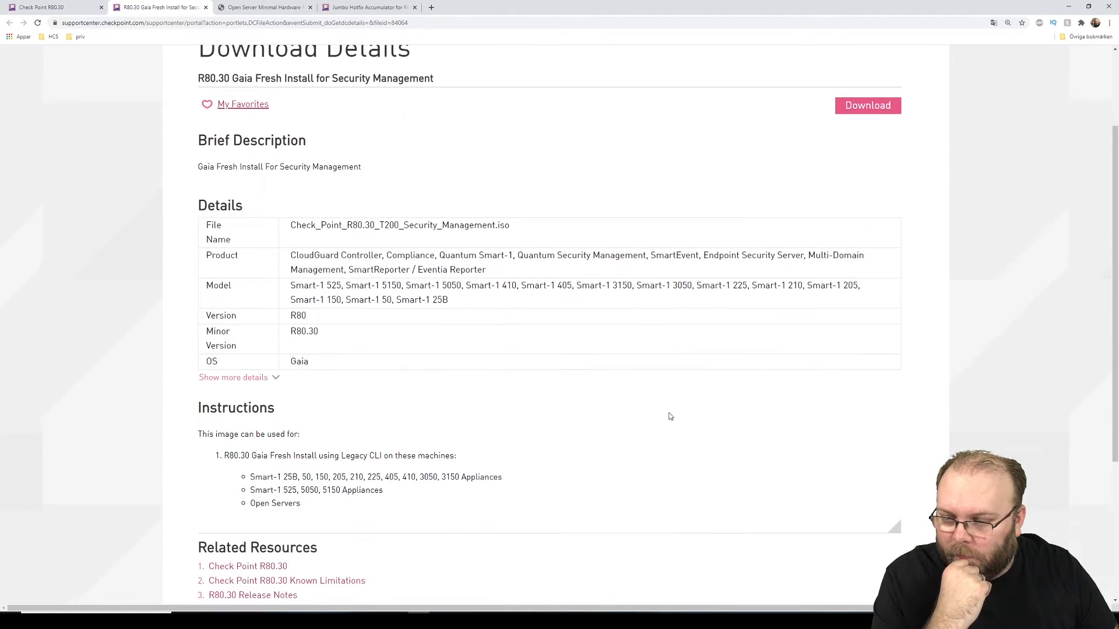
left_click(259, 372)
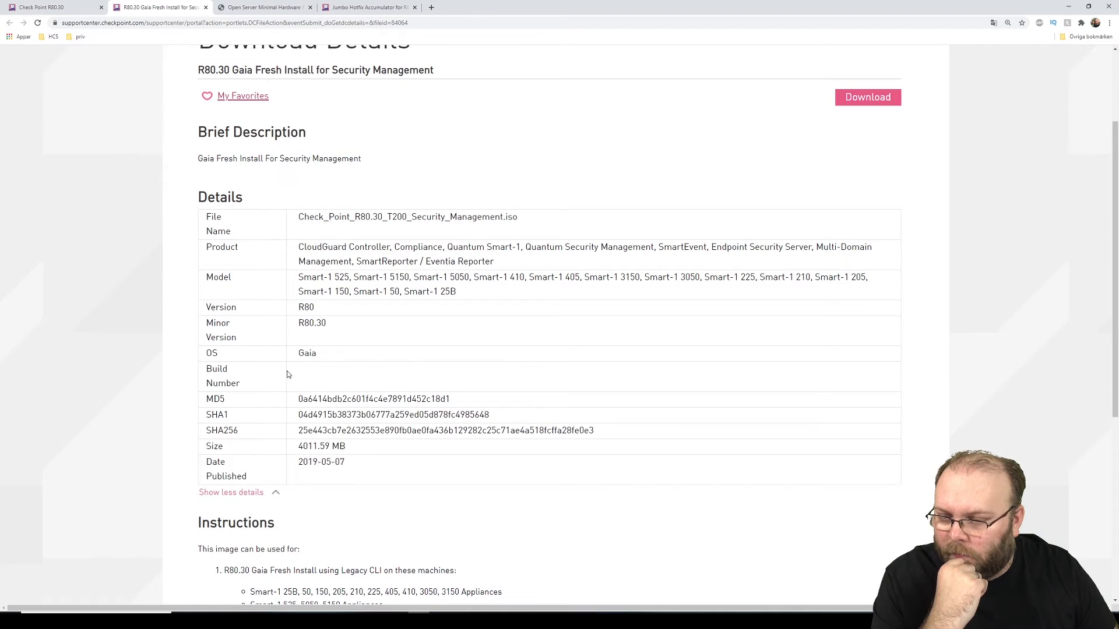
scroll(394, 375, "down", 3)
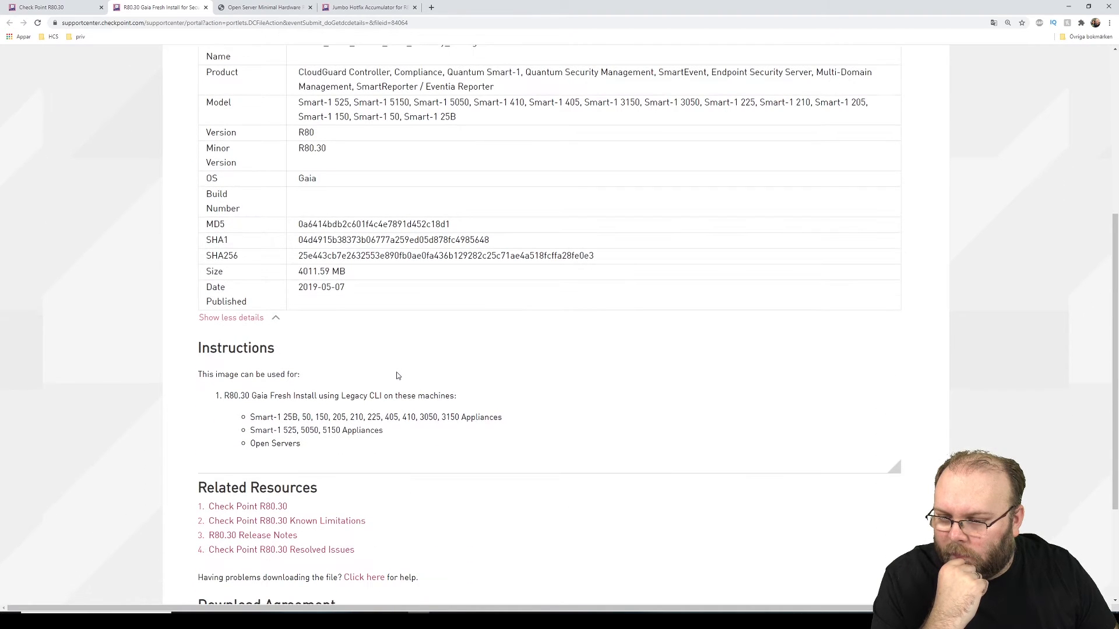
scroll(396, 376, "up", 3)
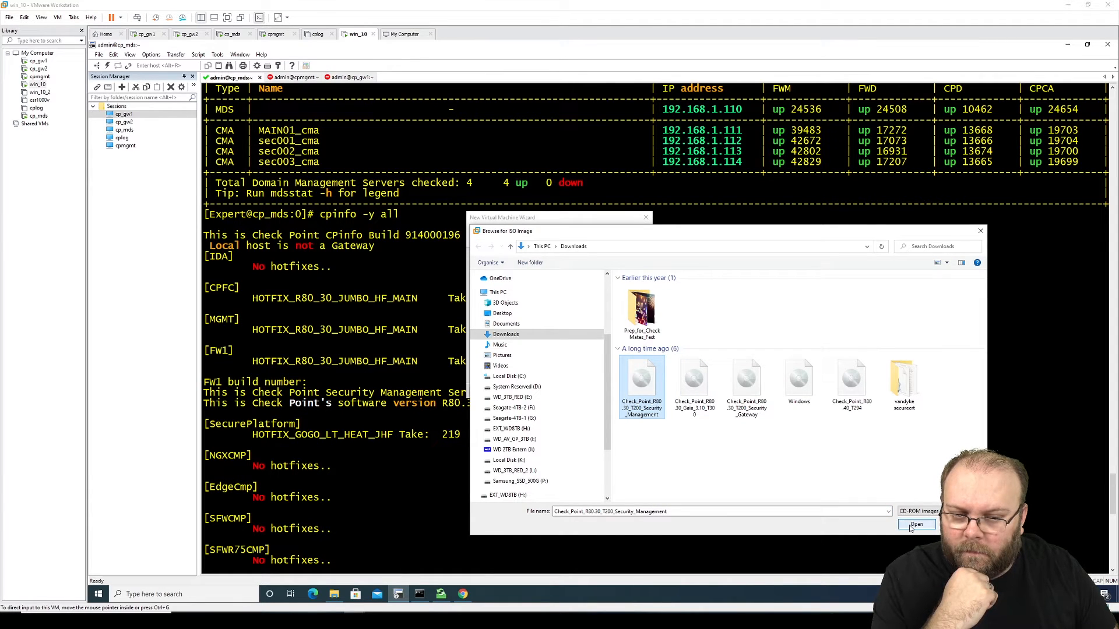
Step: Use the Security Management ISO as install source and accept the Linux guest type
left_click(913, 526)
left_click(596, 391)
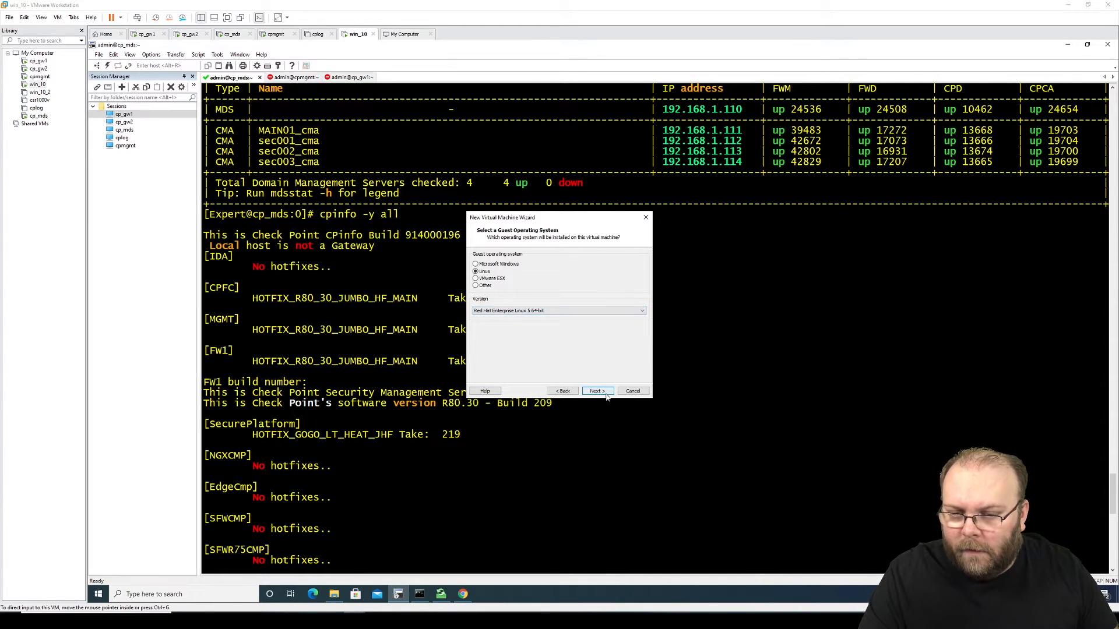
left_click(605, 392)
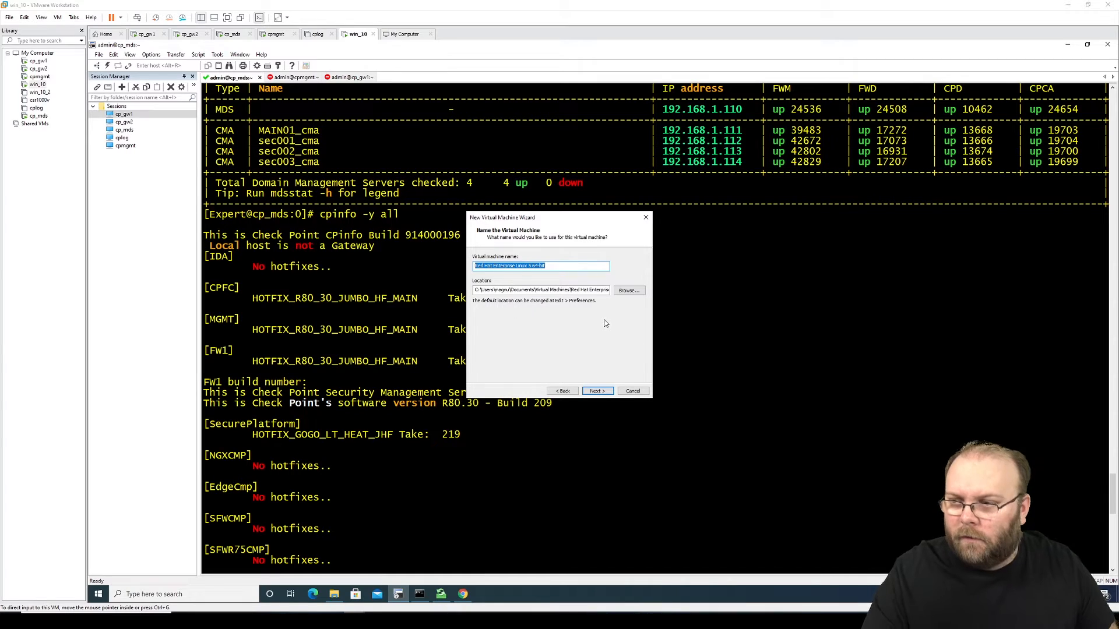
Step: Name the virtual machine cp_mlm and choose its storage folder
key("BackSpace")
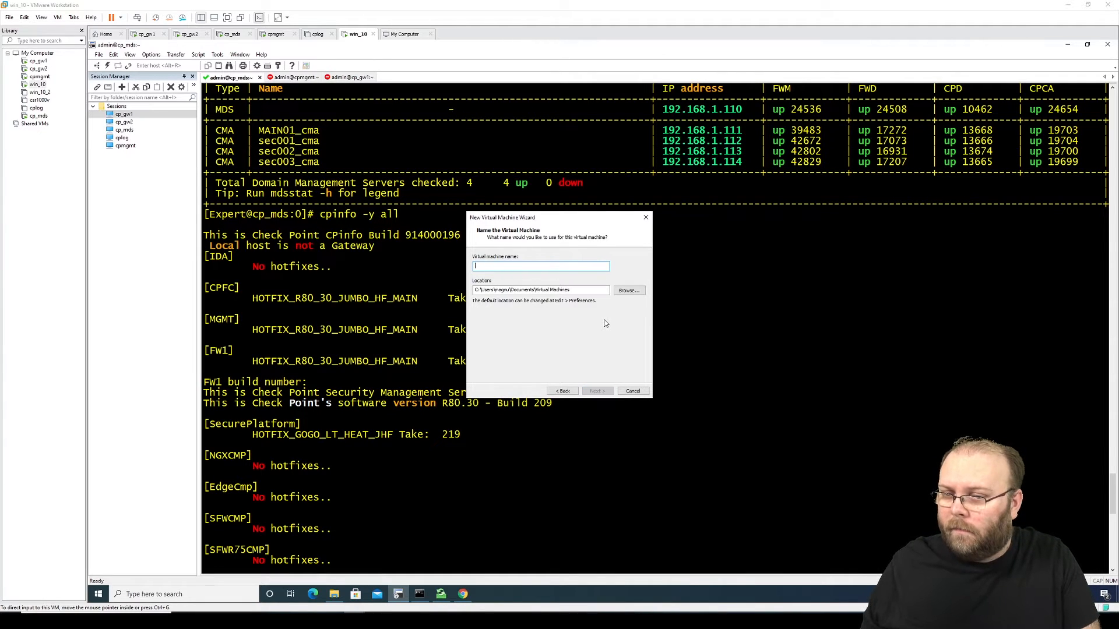
type("cp_ml")
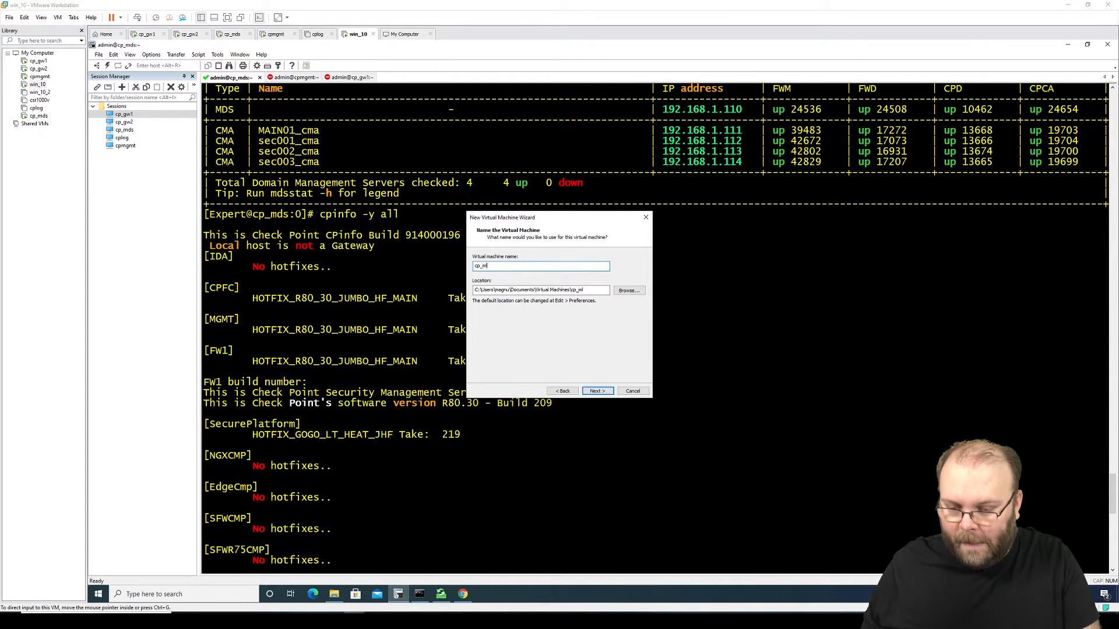
type("m")
left_click(627, 290)
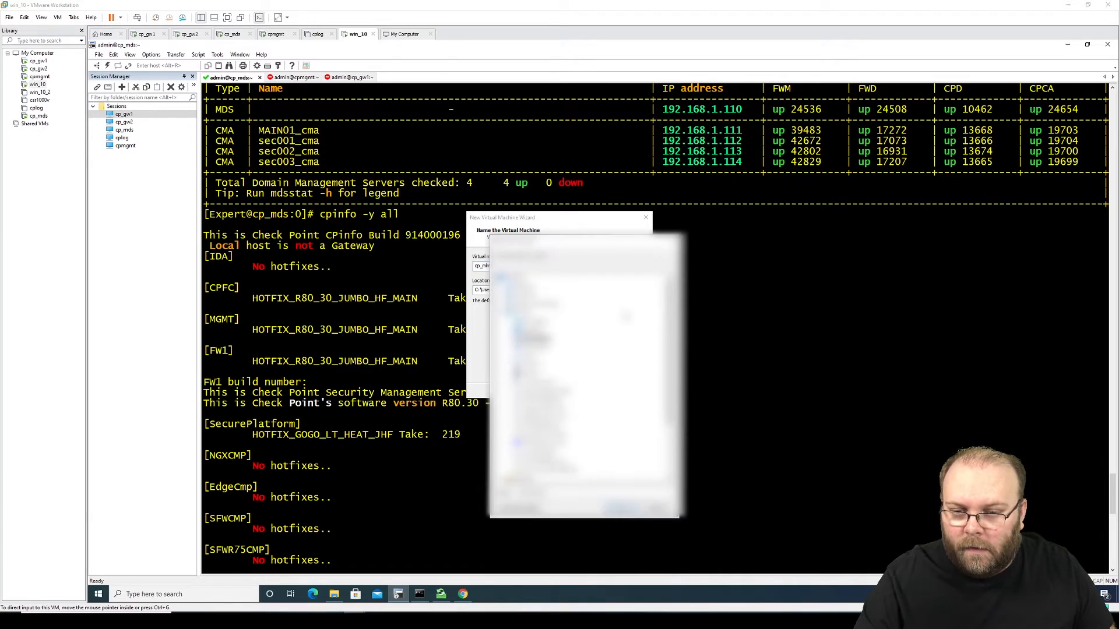
left_click(541, 435)
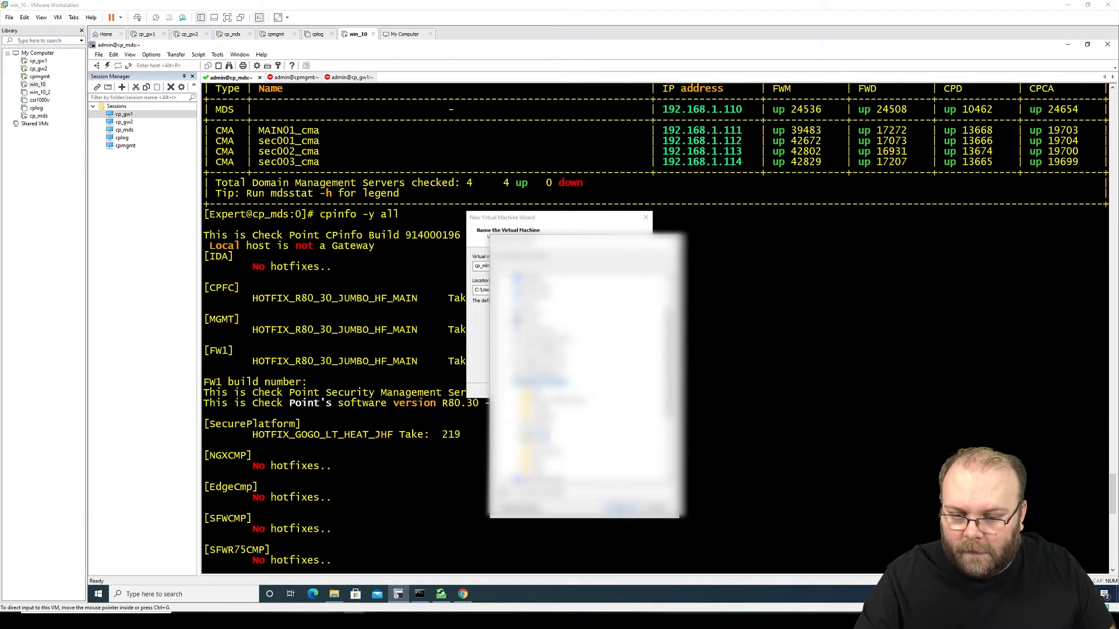
left_click(621, 508)
left_click(592, 391)
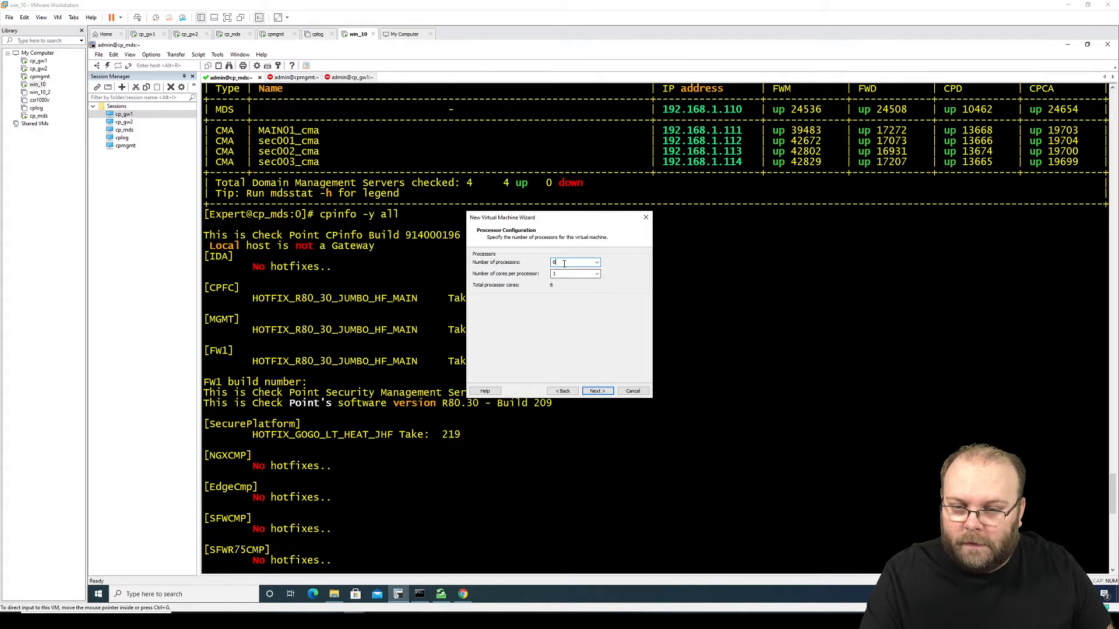
Step: Give the machine 1 processor and 16384 MB of memory
type("1")
key("Tab")
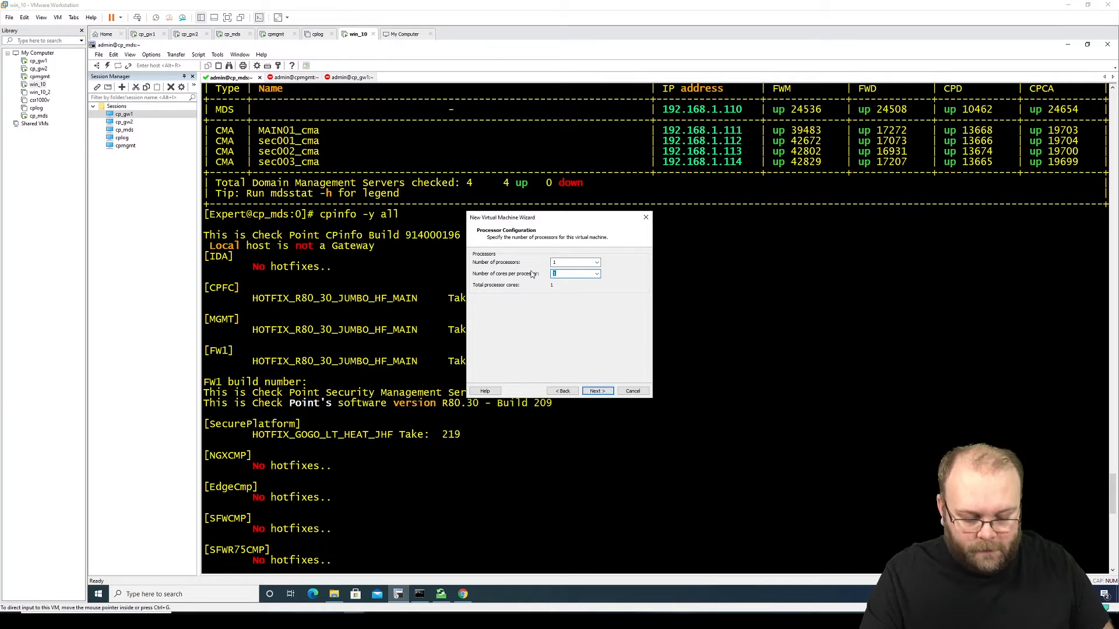
left_click(596, 391)
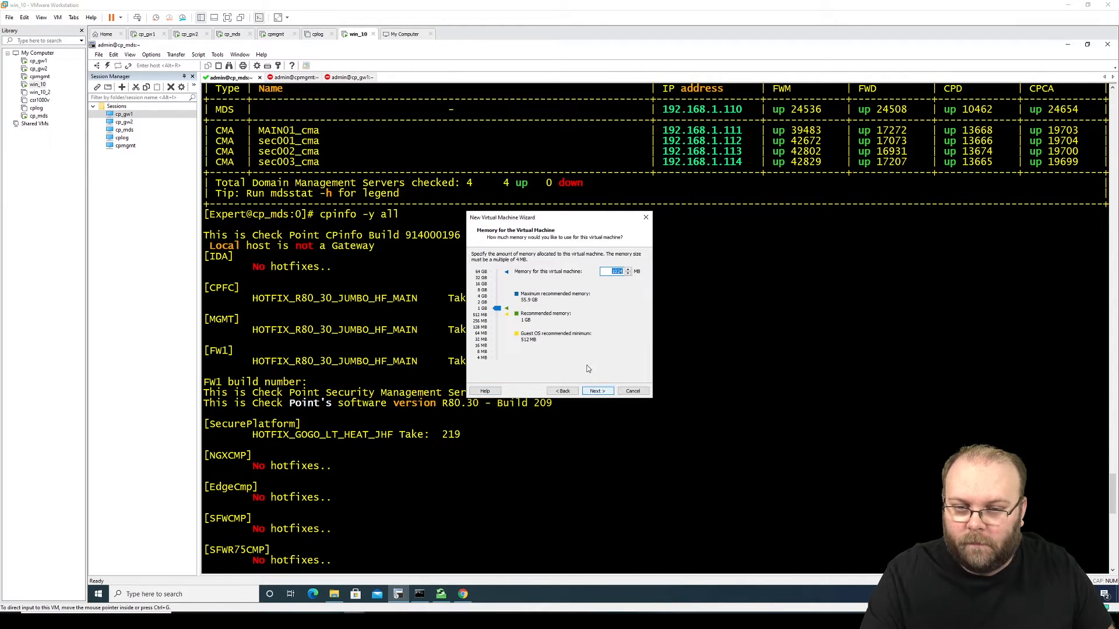
left_click_drag(498, 309, 497, 286)
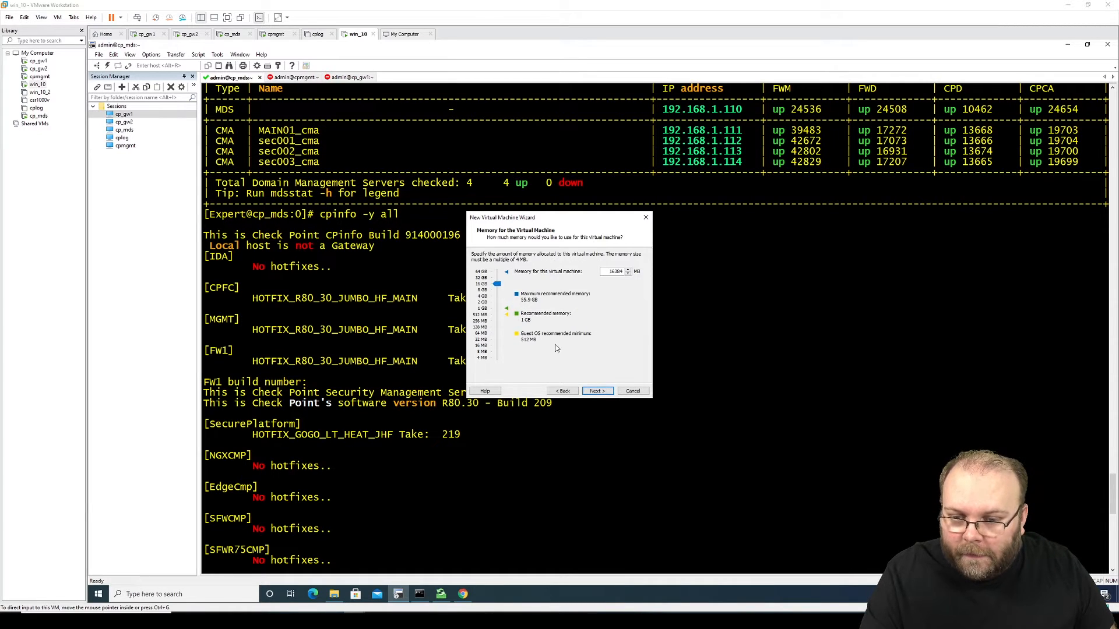
left_click(600, 393)
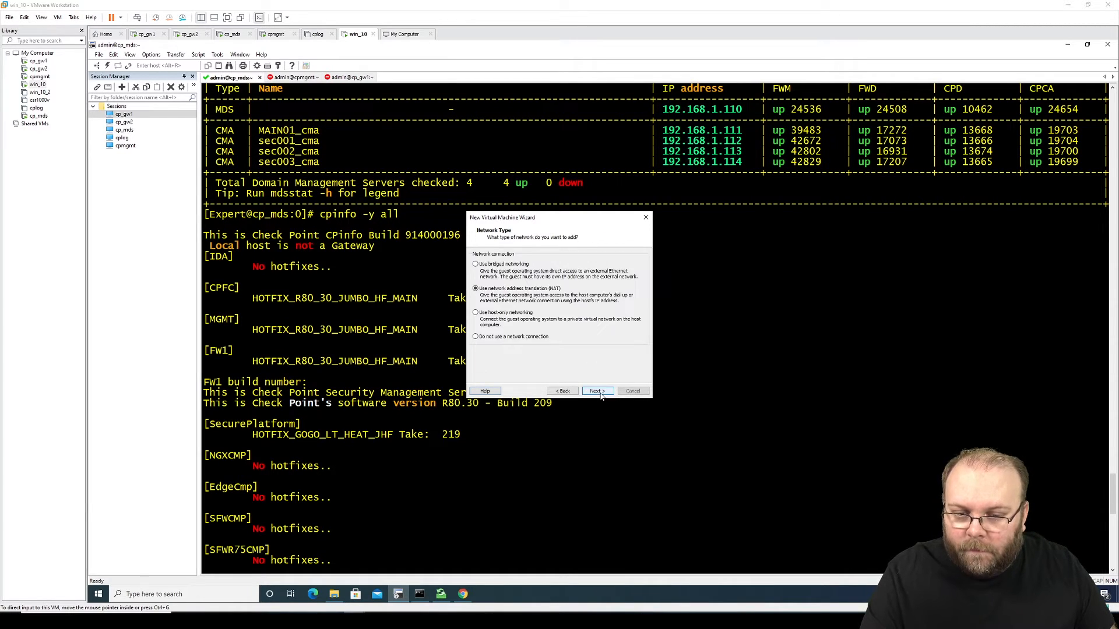
Step: Choose no network connection, the recommended controller, SCSI disk type, and a new 300 GB virtual disk
left_click(534, 337)
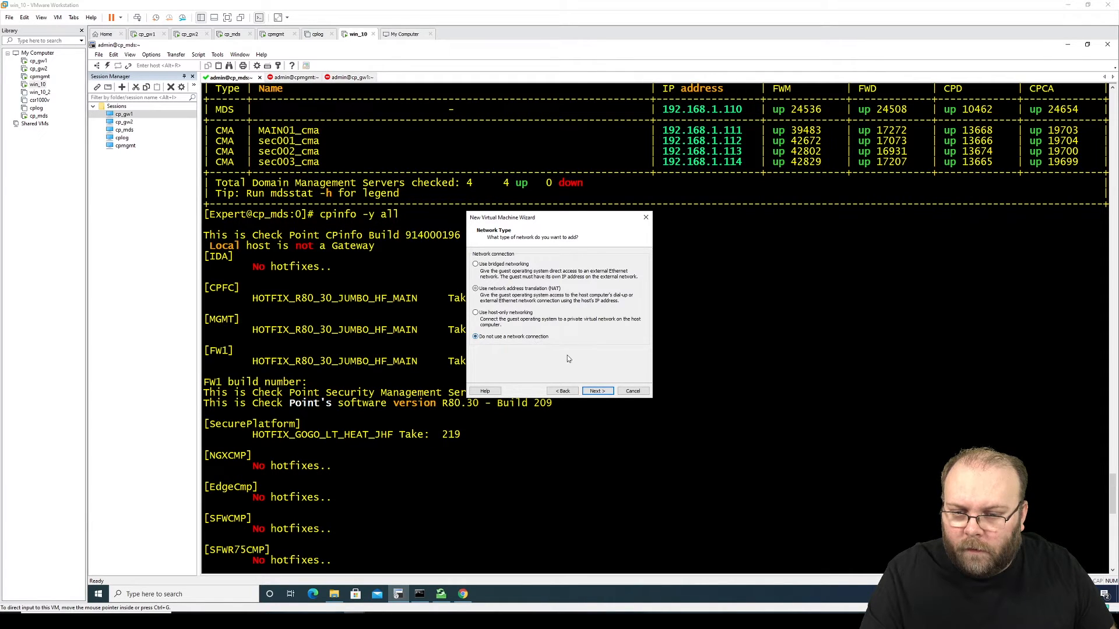
left_click(593, 393)
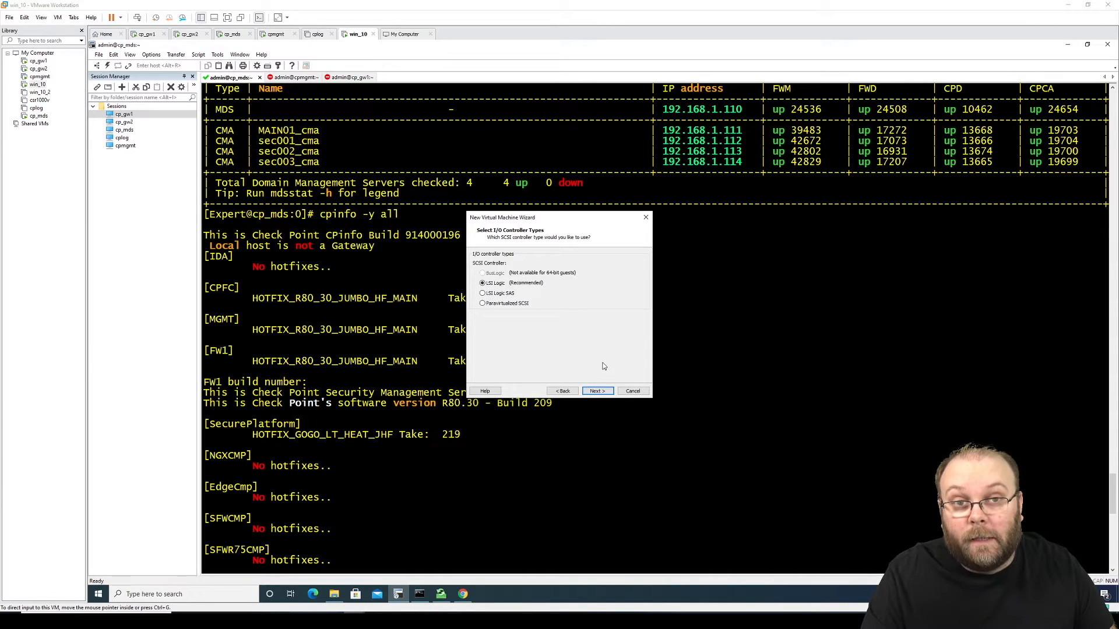
left_click(598, 393)
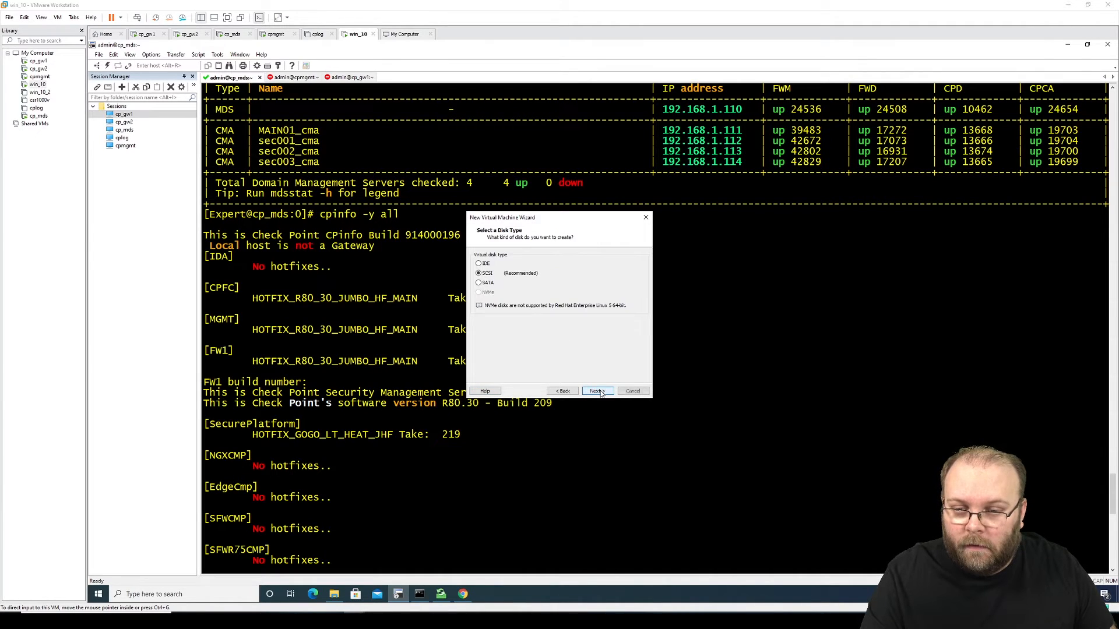
left_click(600, 393)
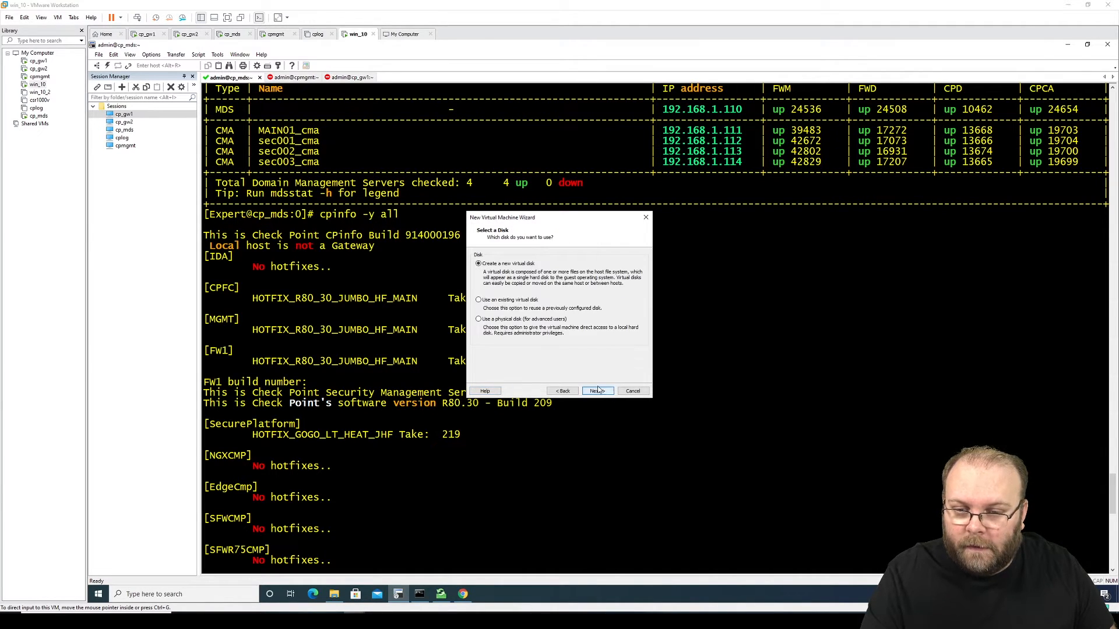
left_click(598, 392)
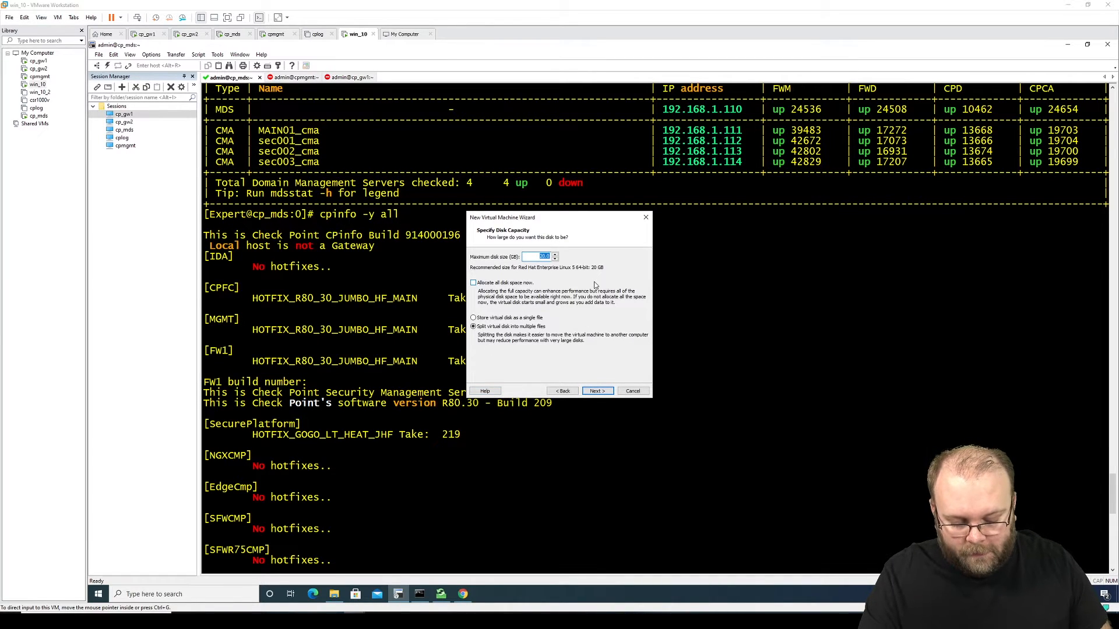
type("3")
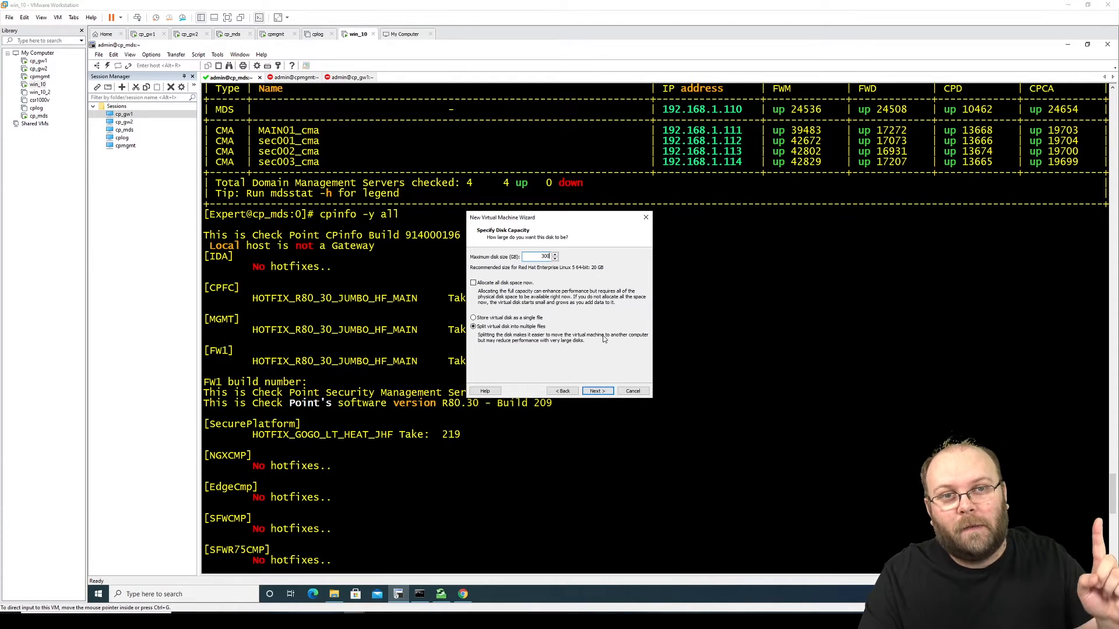
left_click(598, 391)
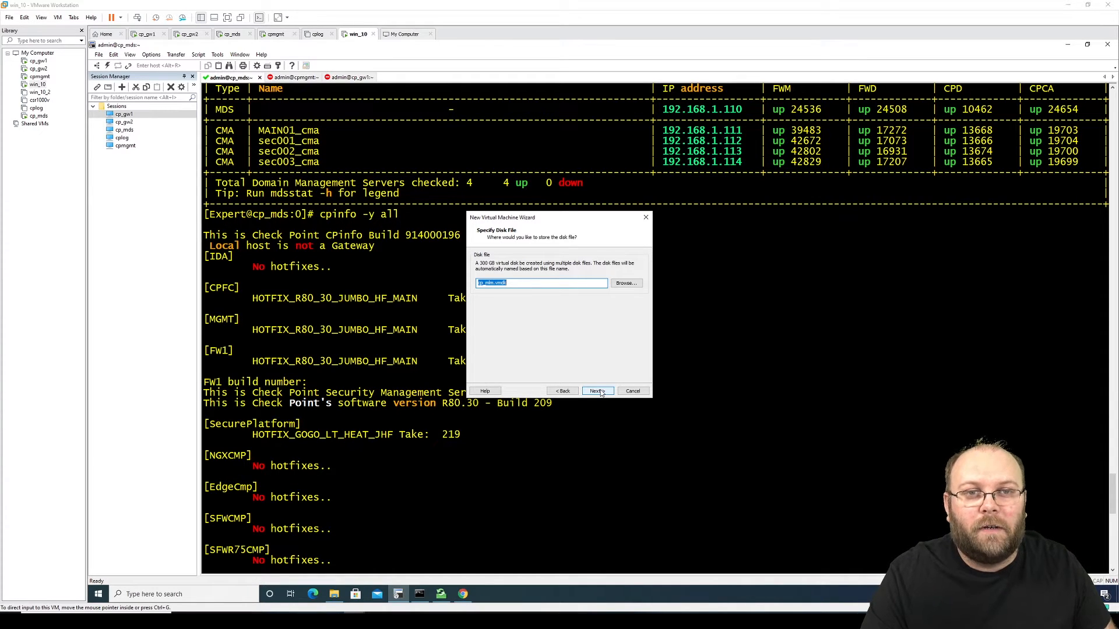
Step: Accept the disk file name and add a network adapter in the hardware settings
left_click(598, 391)
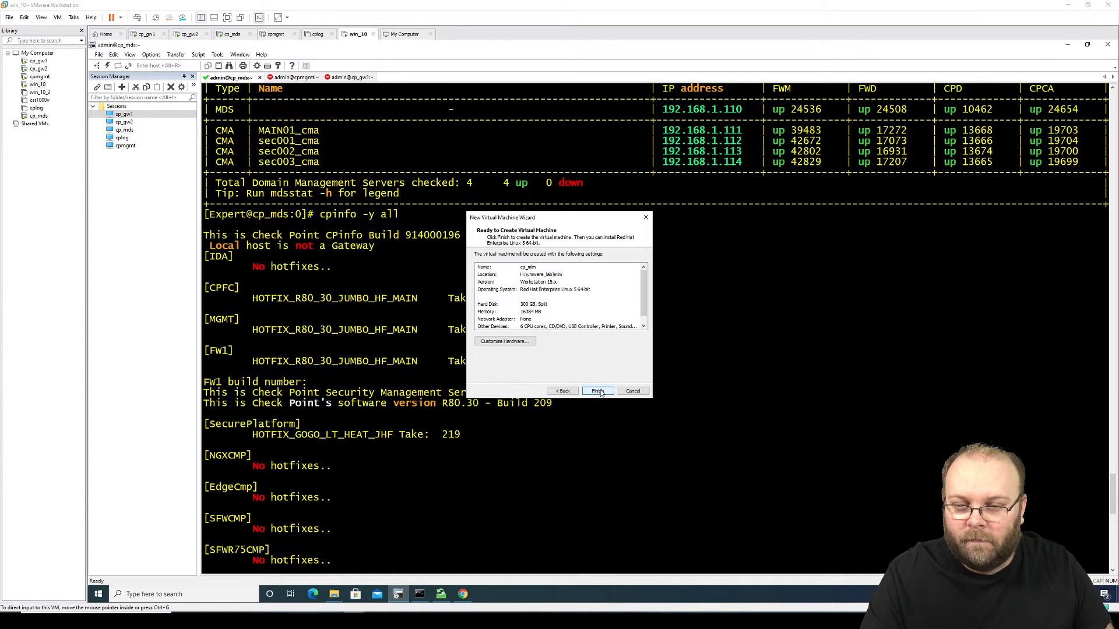
left_click(523, 342)
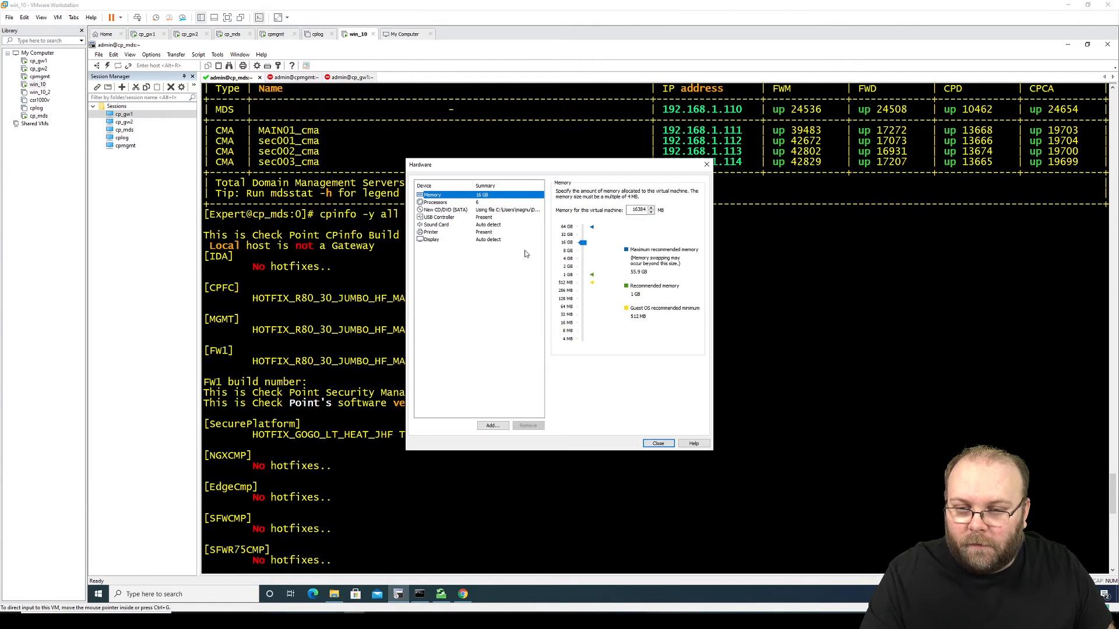
left_click(493, 425)
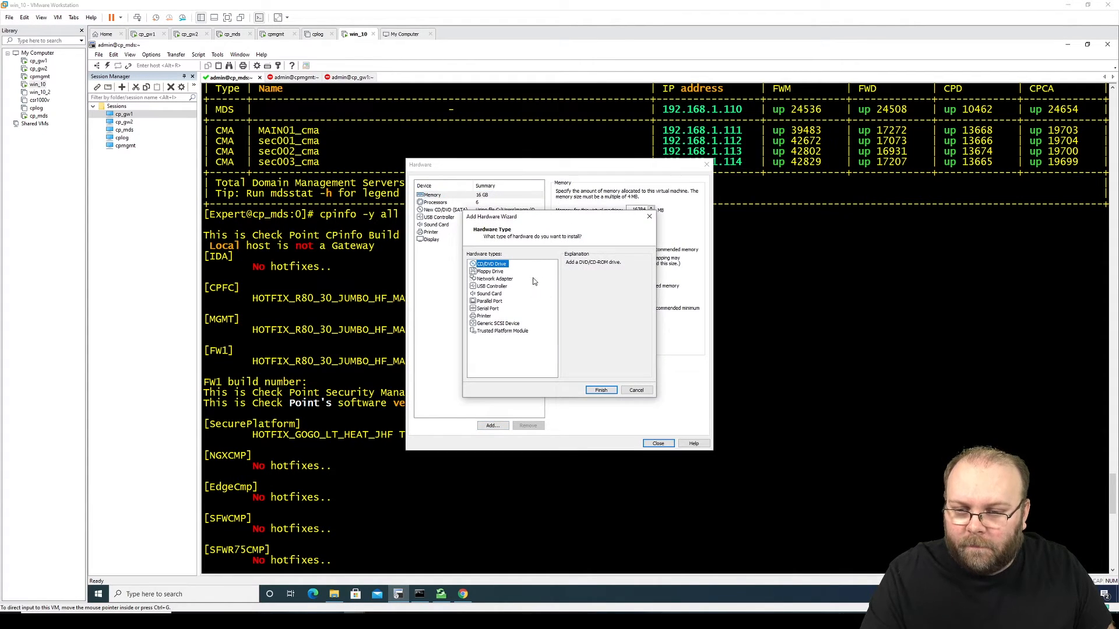
left_click(501, 280)
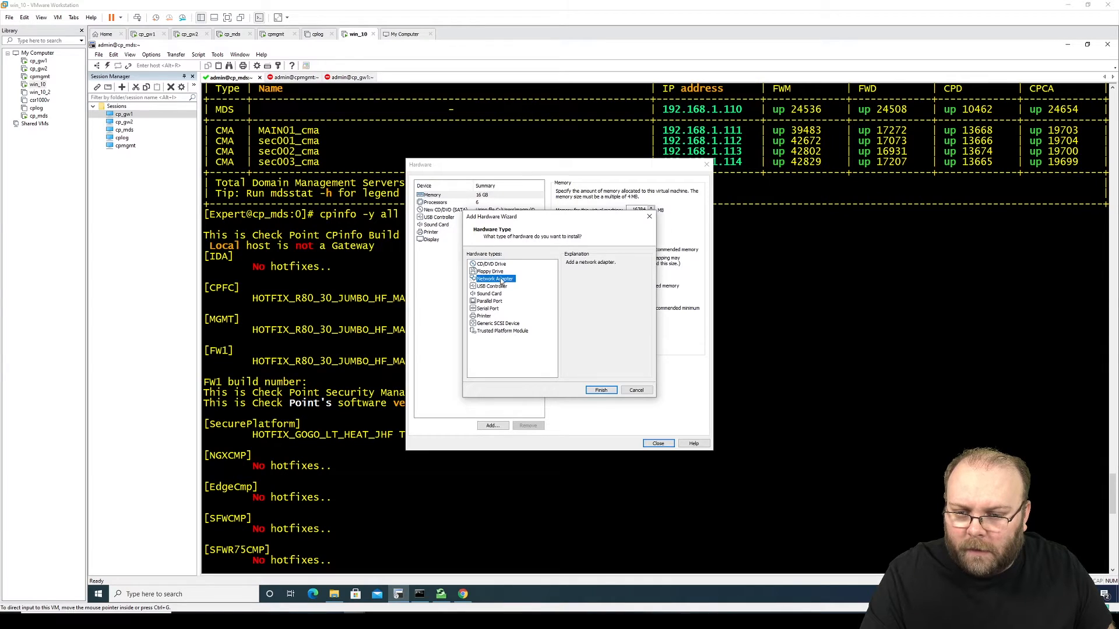
left_click(600, 390)
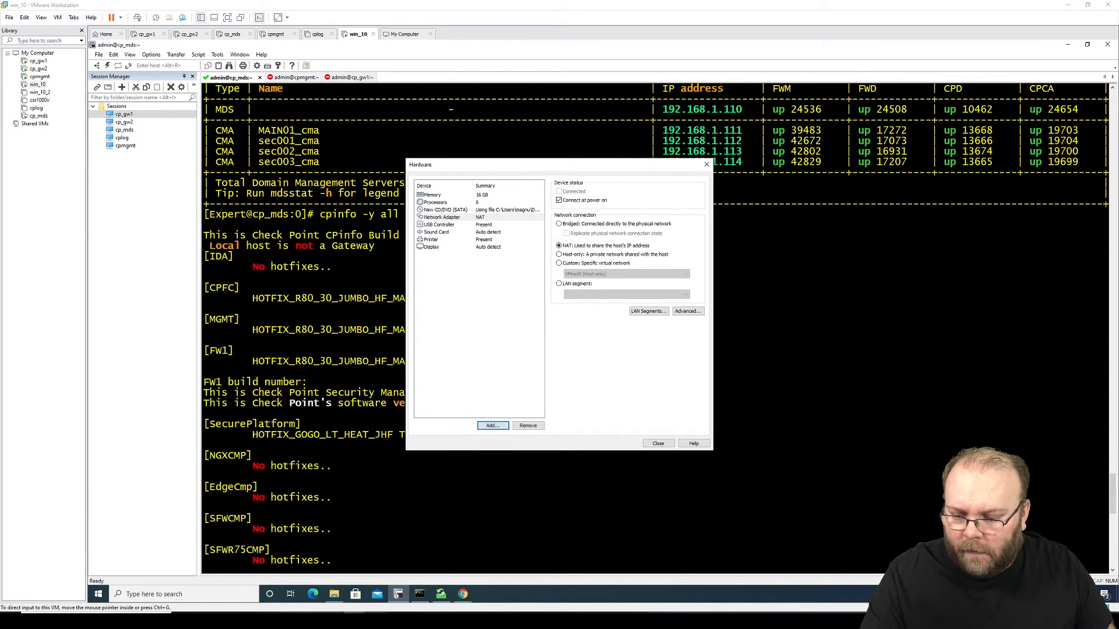
Step: Check the lab network diagram and put the adapter on custom VMnet6 (Host-only)
left_click(375, 621)
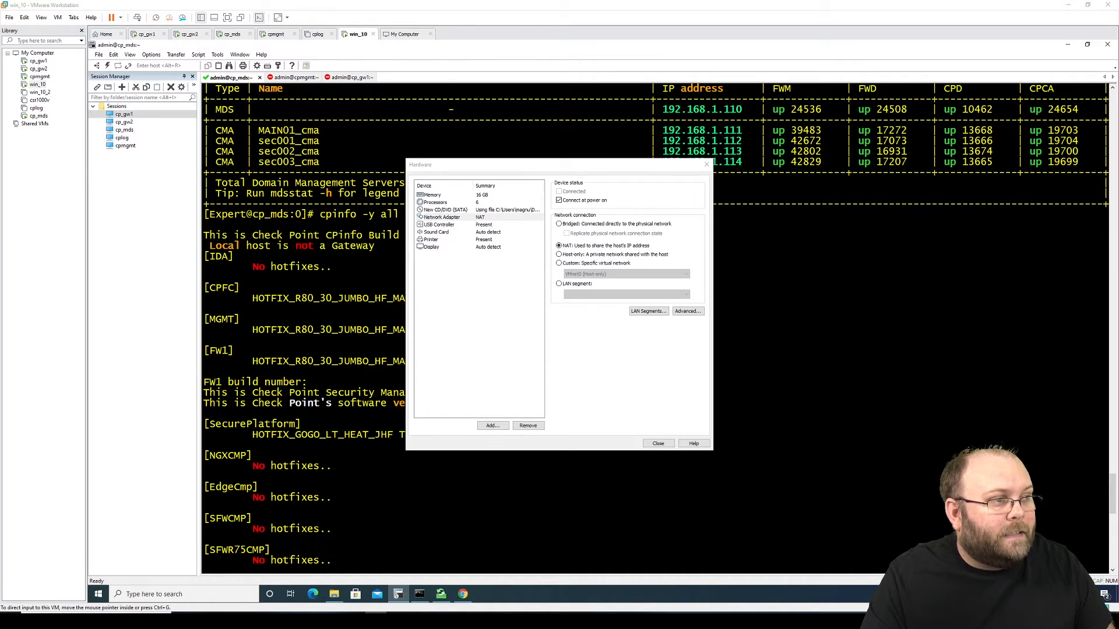
left_click_drag(1118, 3, 680, 33)
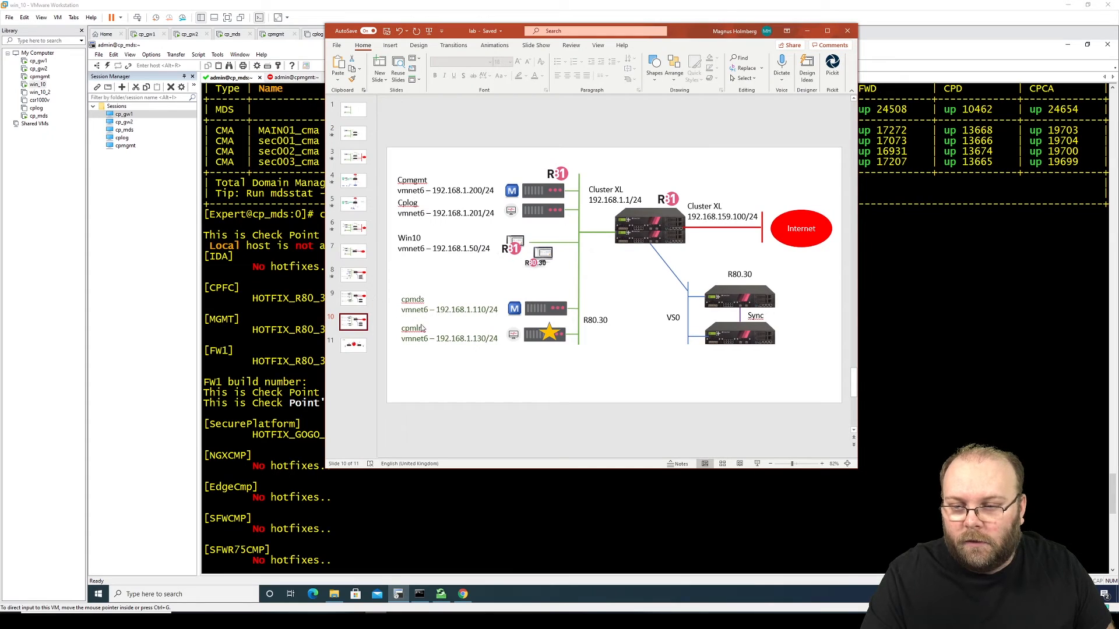
left_click_drag(703, 39, 1118, 41)
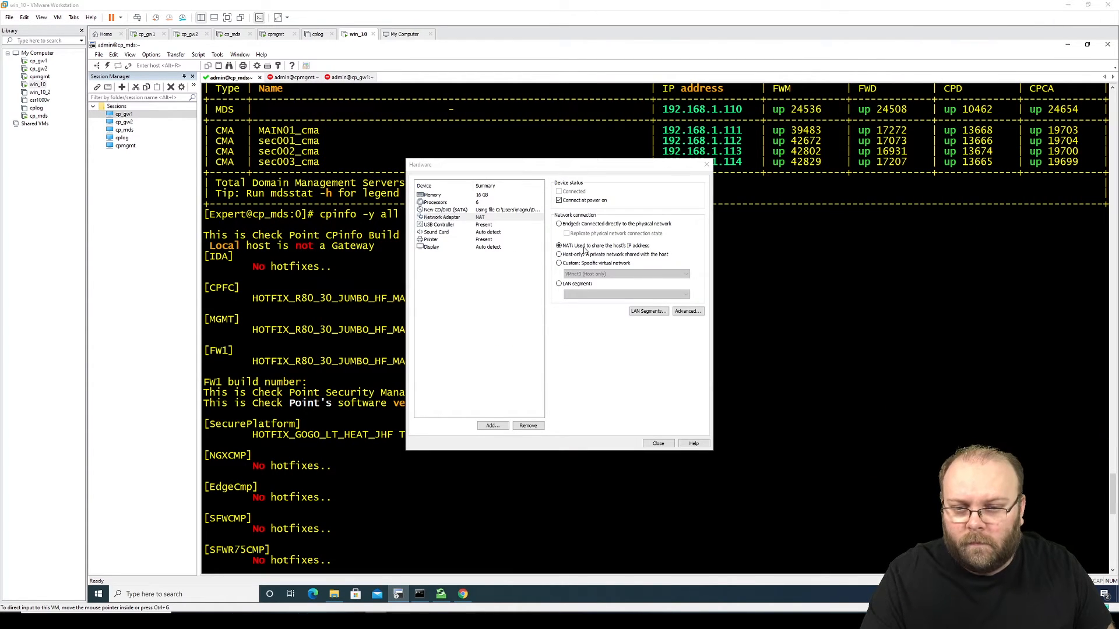
left_click(597, 263)
left_click(606, 274)
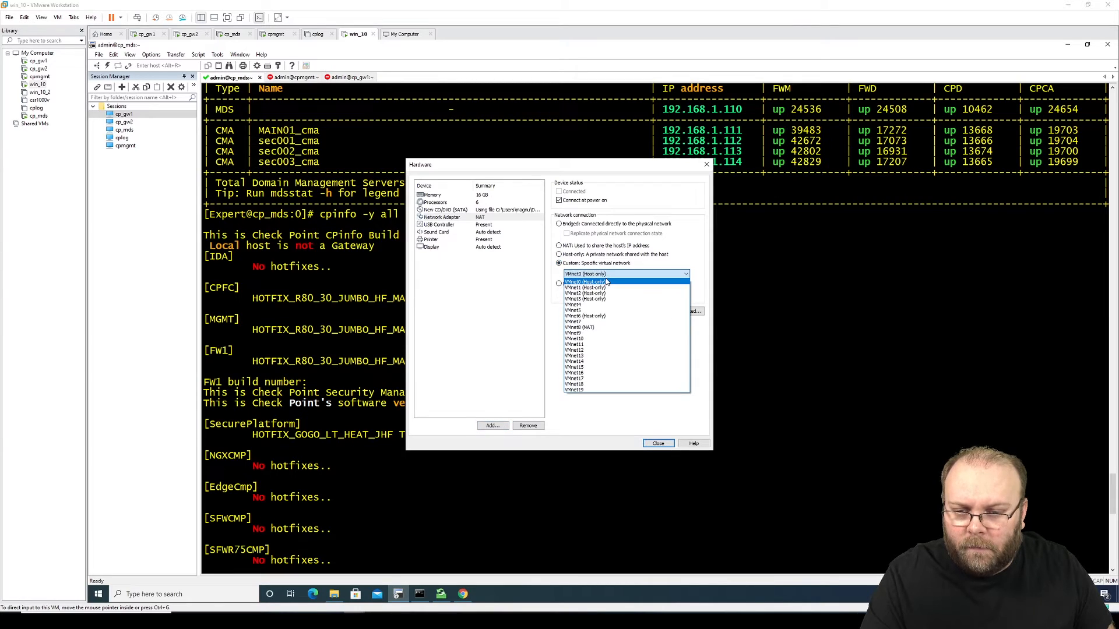
left_click(606, 310)
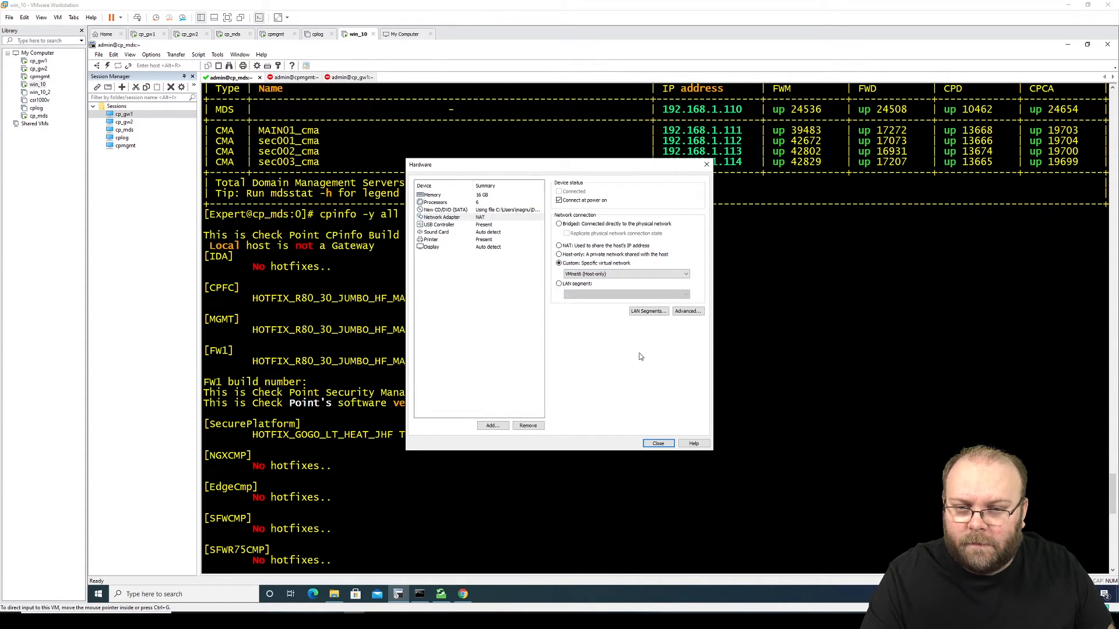
left_click(659, 444)
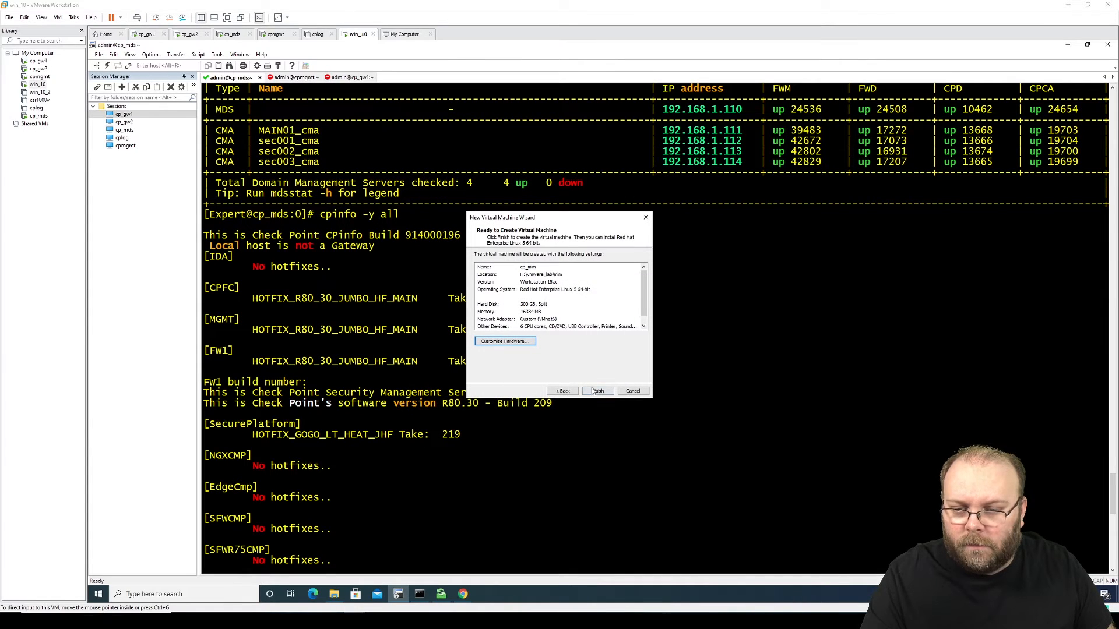
Step: Create the cp_mlm virtual machine and review cp_mds's settings for comparison
left_click(596, 392)
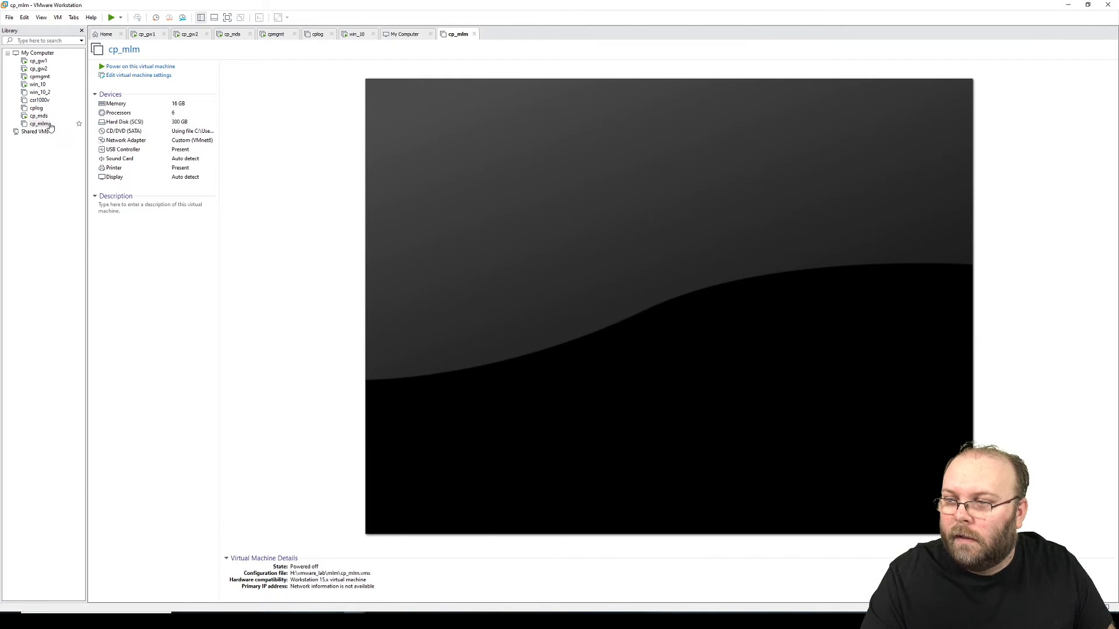
left_click(40, 117)
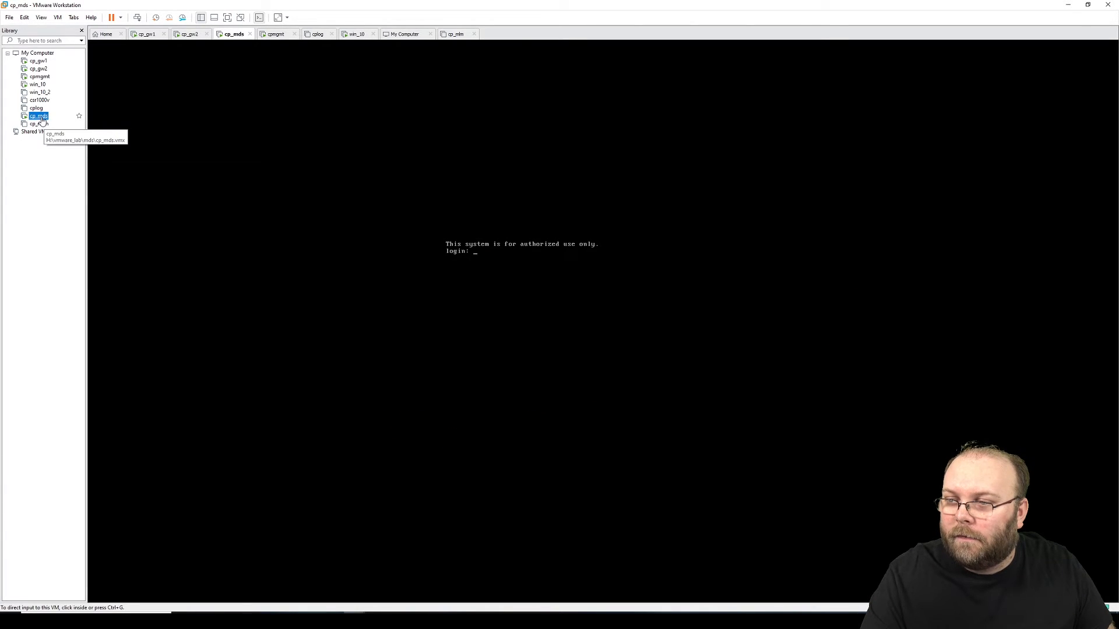
right_click(42, 120)
left_click(97, 284)
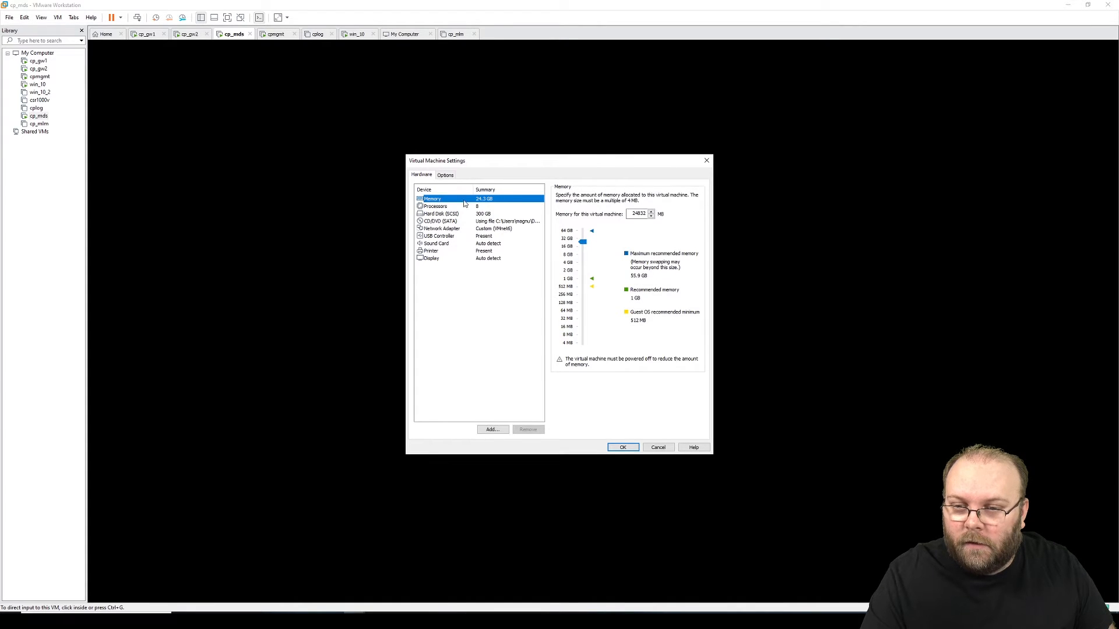
left_click(445, 176)
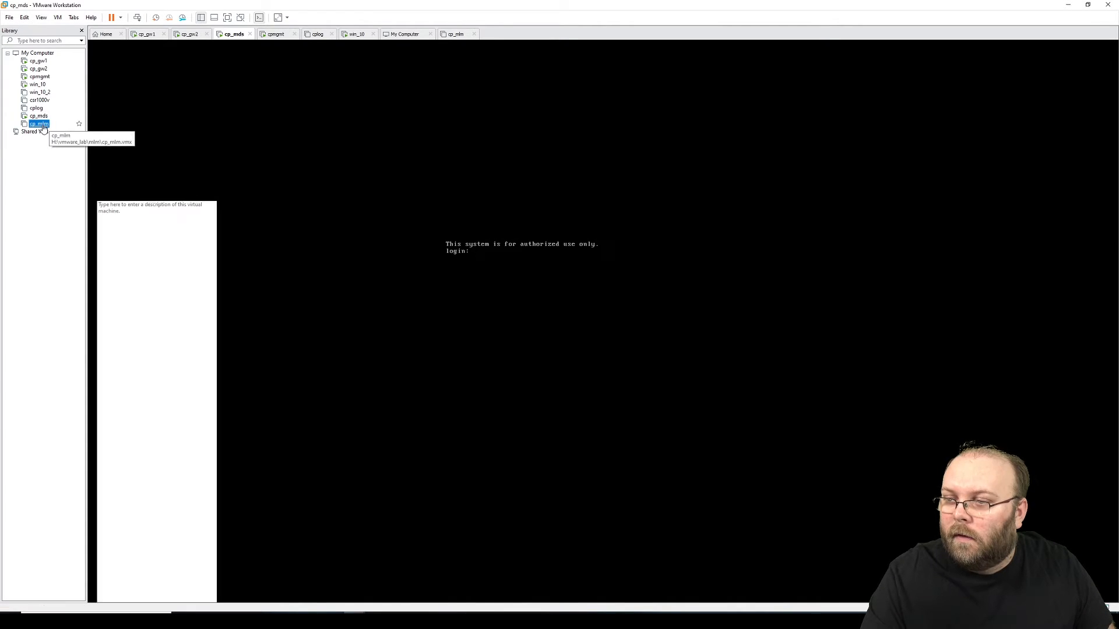
Step: Confirm cp_mlm's CD/DVD uses the Check Point ISO, then power the machine on
right_click(39, 124)
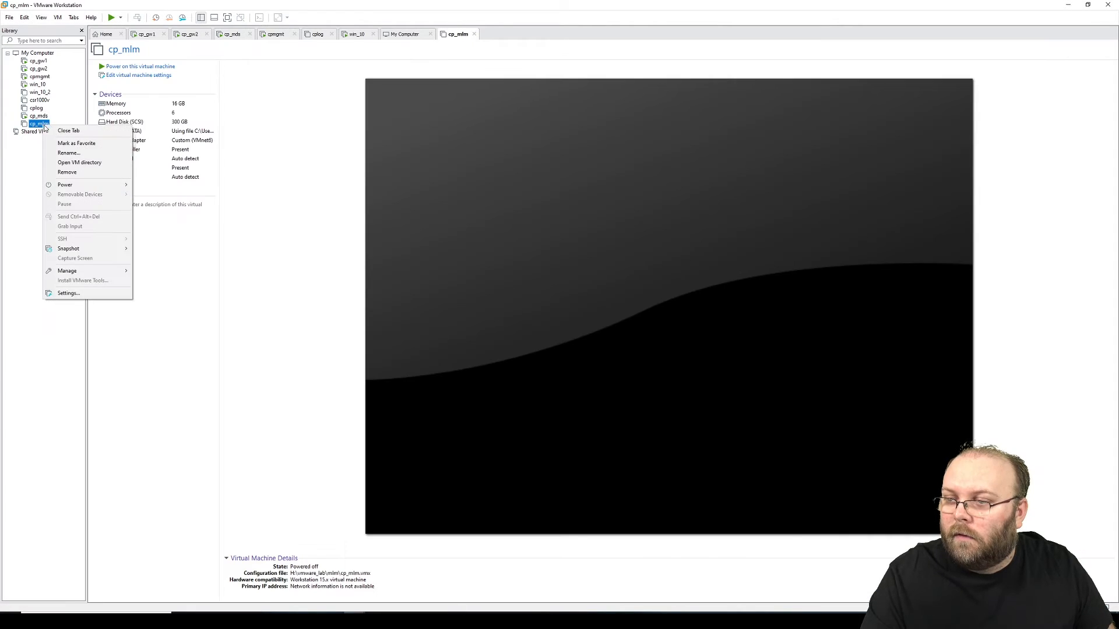
left_click(209, 85)
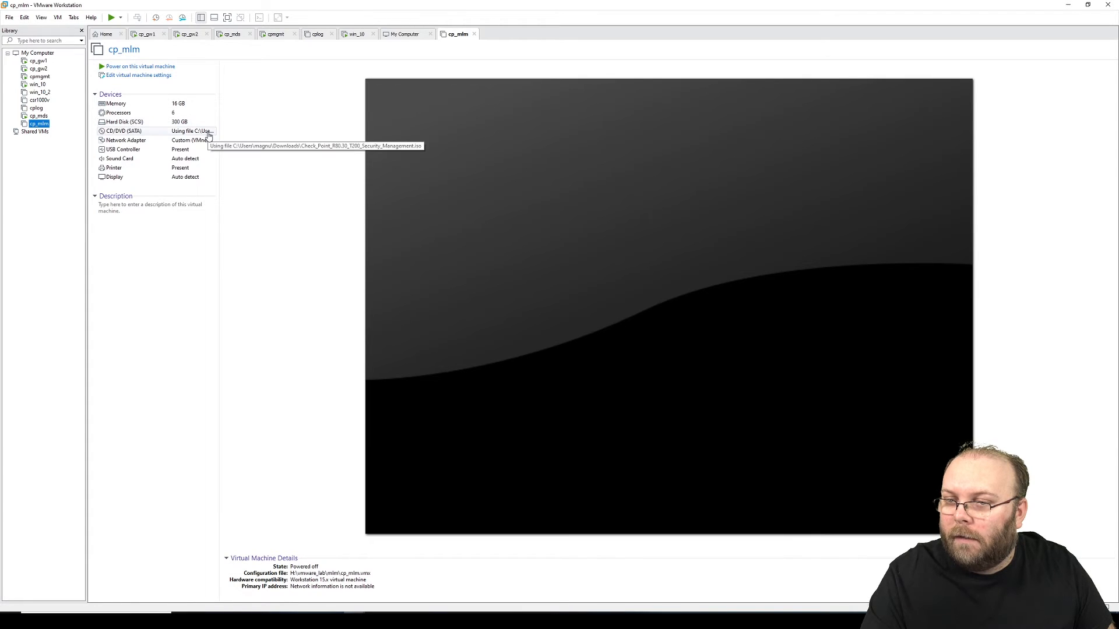
left_click(139, 76)
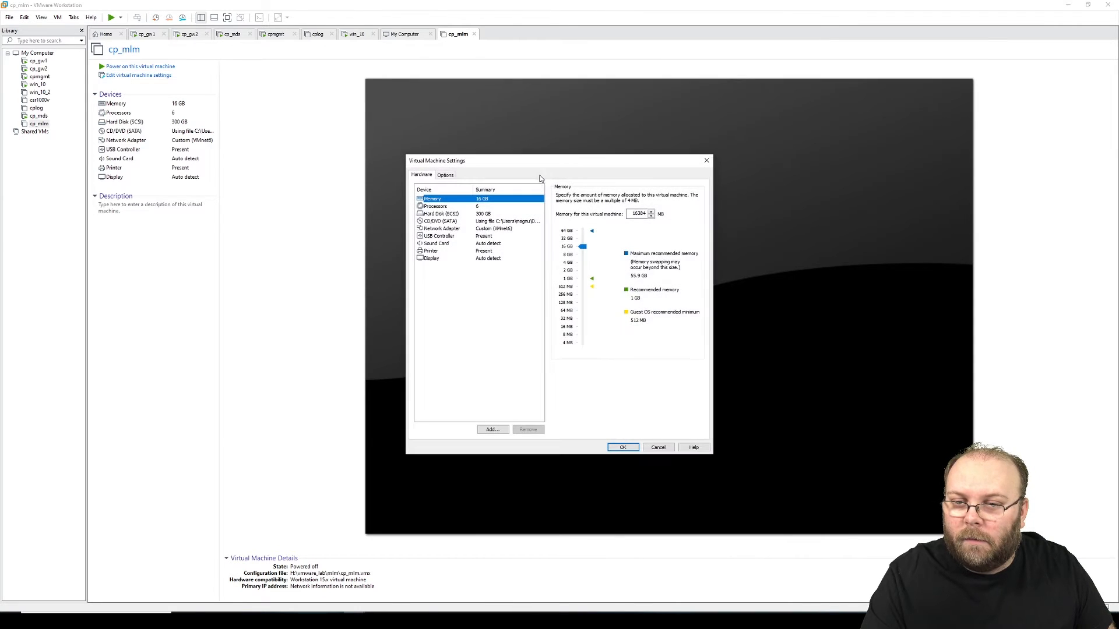
left_click(500, 222)
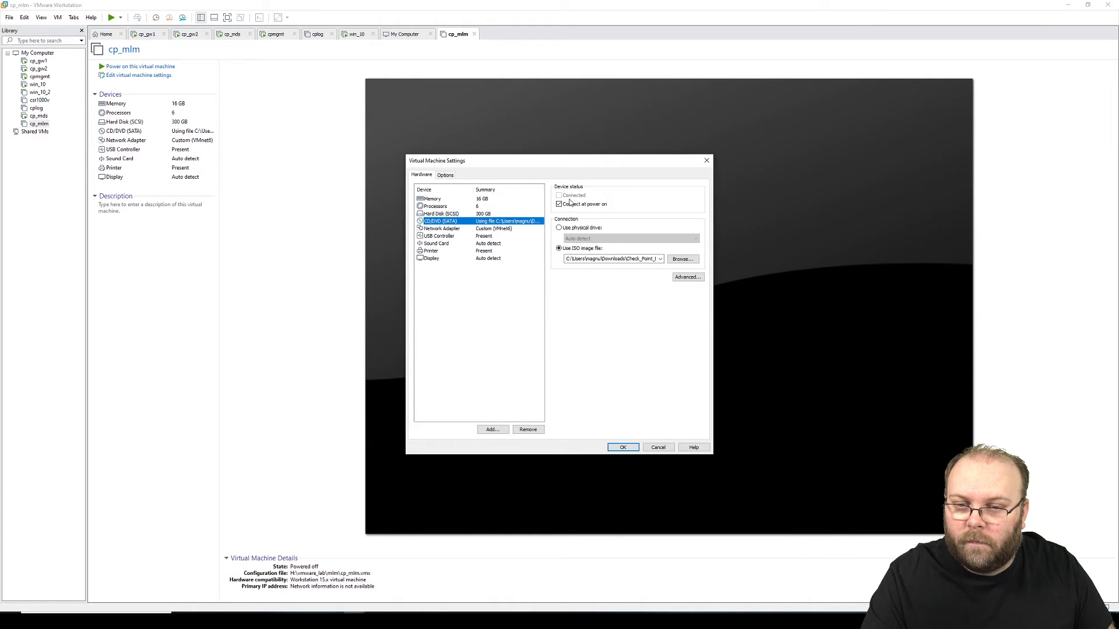
left_click(663, 449)
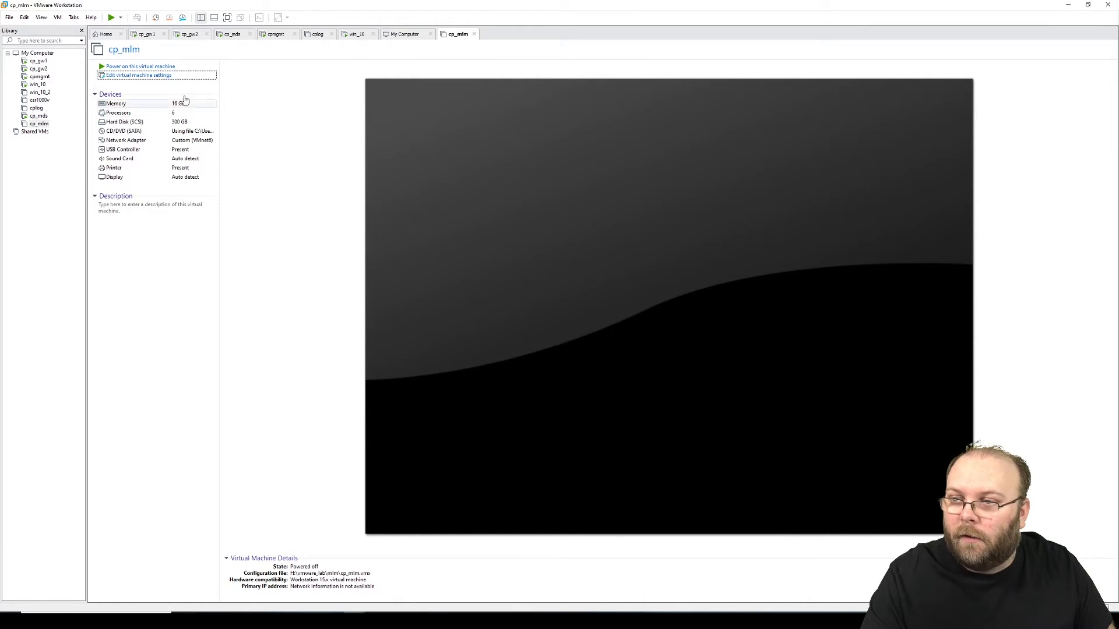
left_click(166, 69)
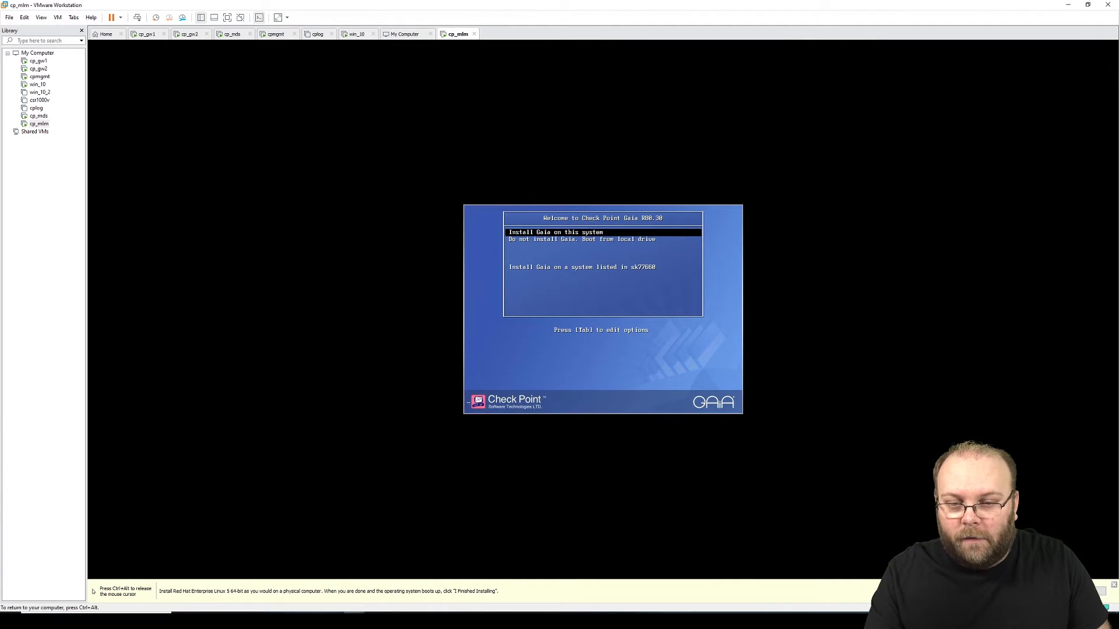
Step: Start Install Gaia and accept the welcome screen and keyboard layout
key("Return")
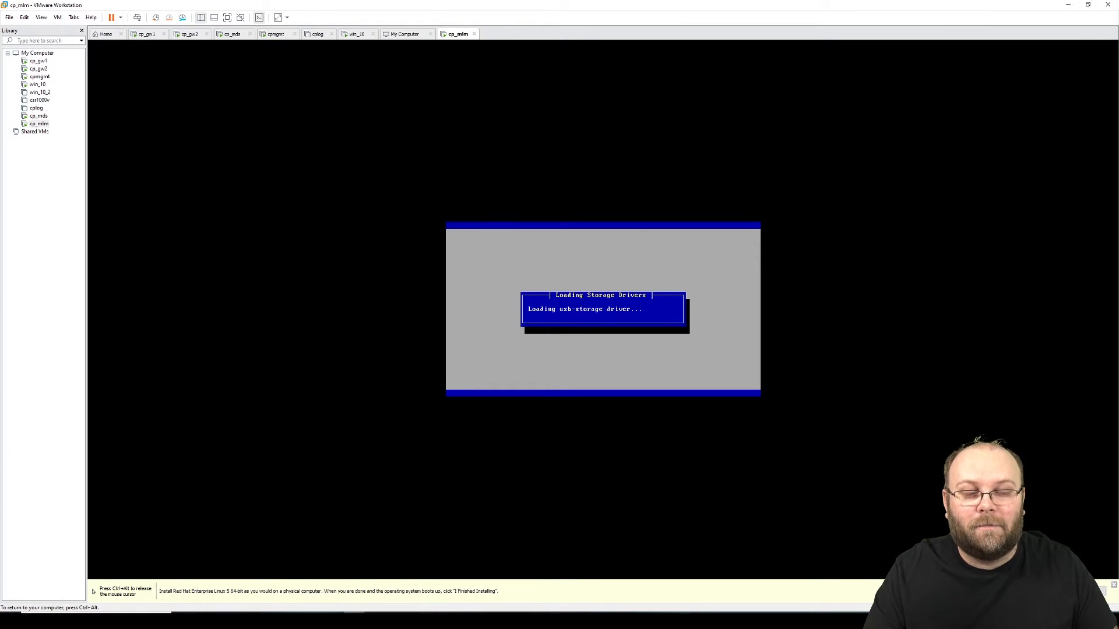
key("Num_Lock")
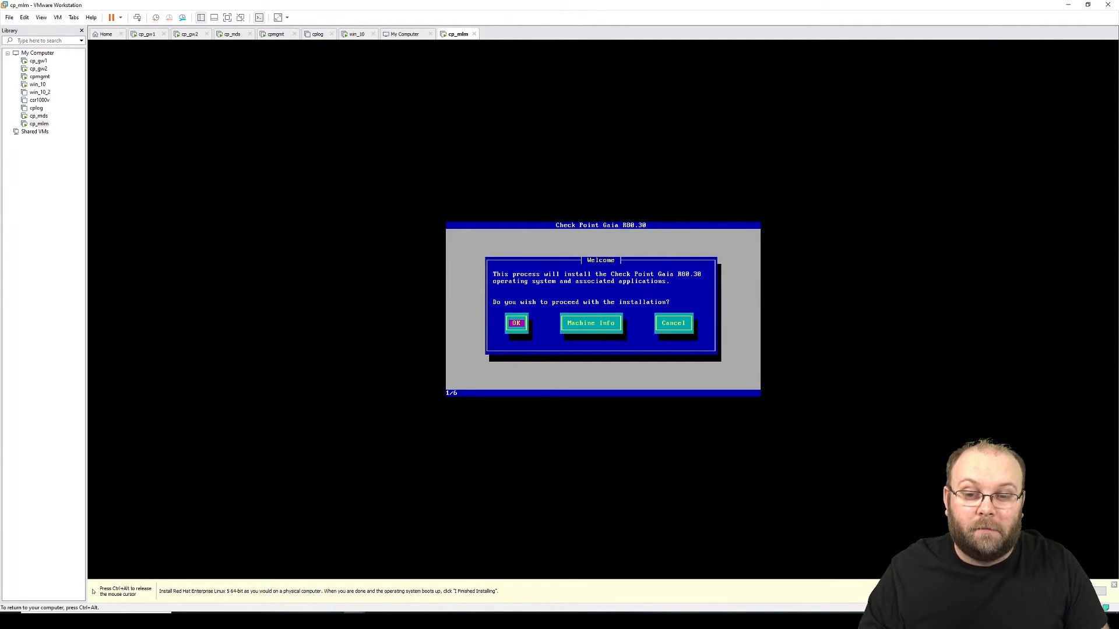
key("Return")
key("Up")
key("Up")
key("Up")
key("Up")
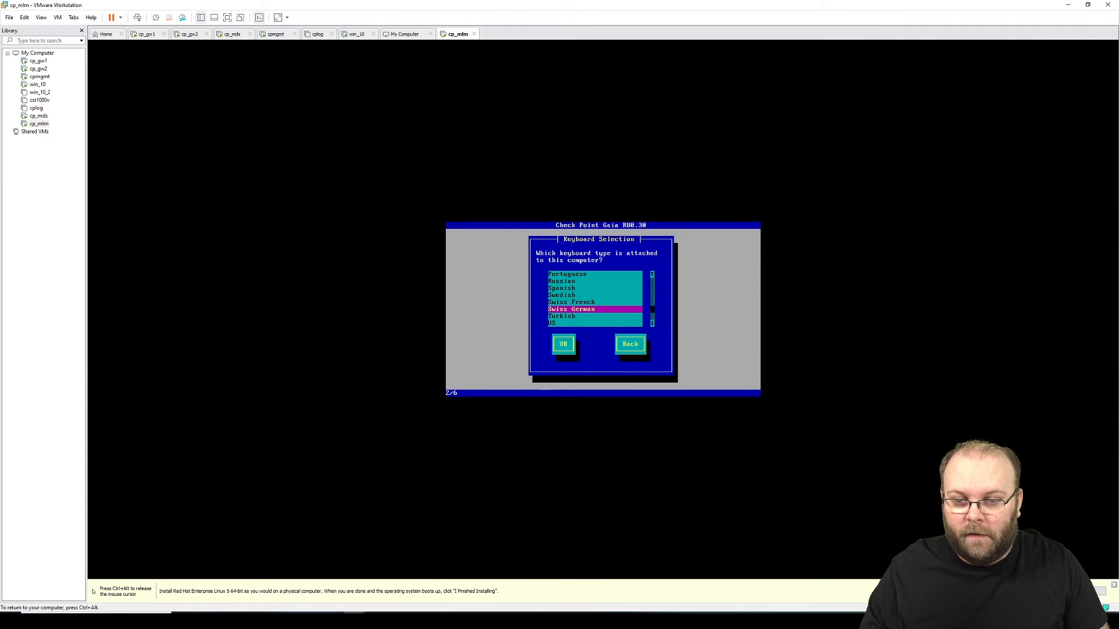
key("Tab")
key("Return")
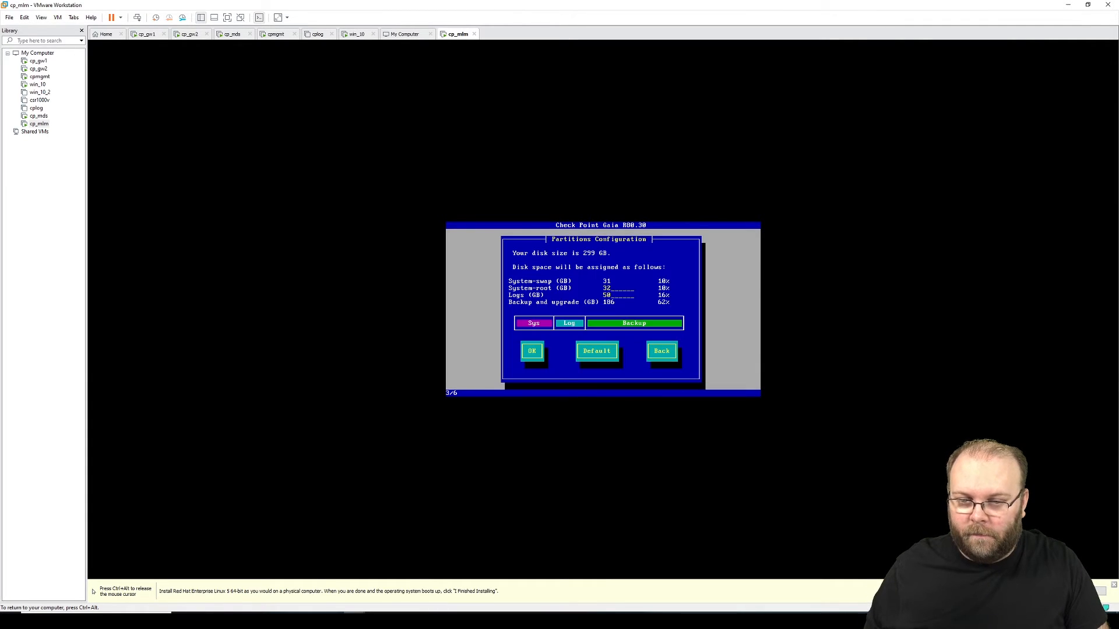
Step: Set the System-root partition to 100 GB and accept the partition layout
key("BackSpace")
key("BackSpace")
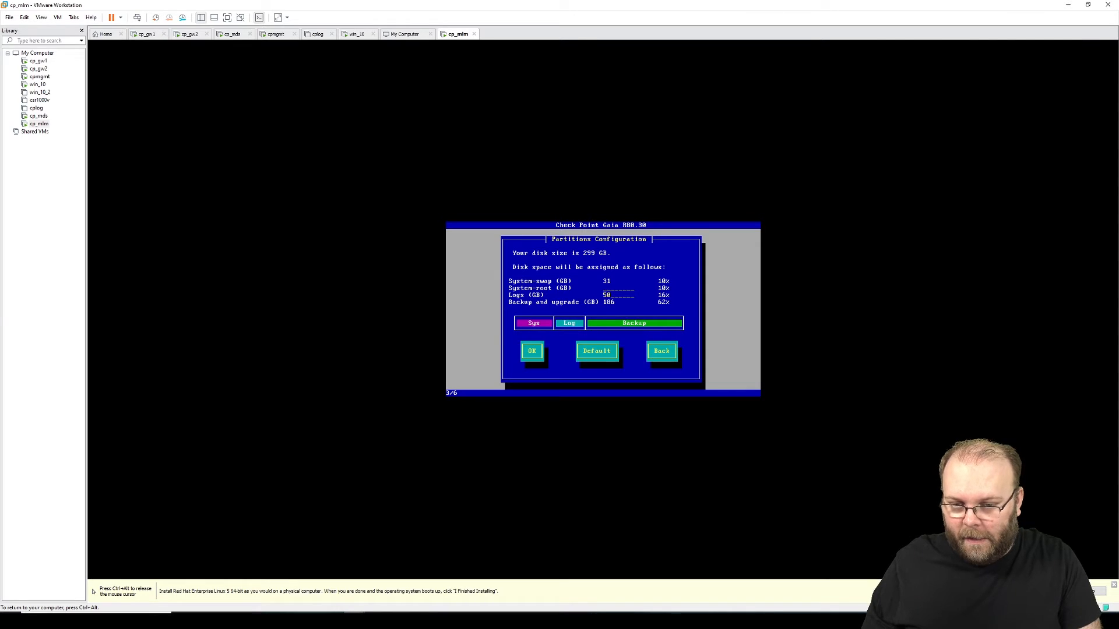
type("100")
key("Tab")
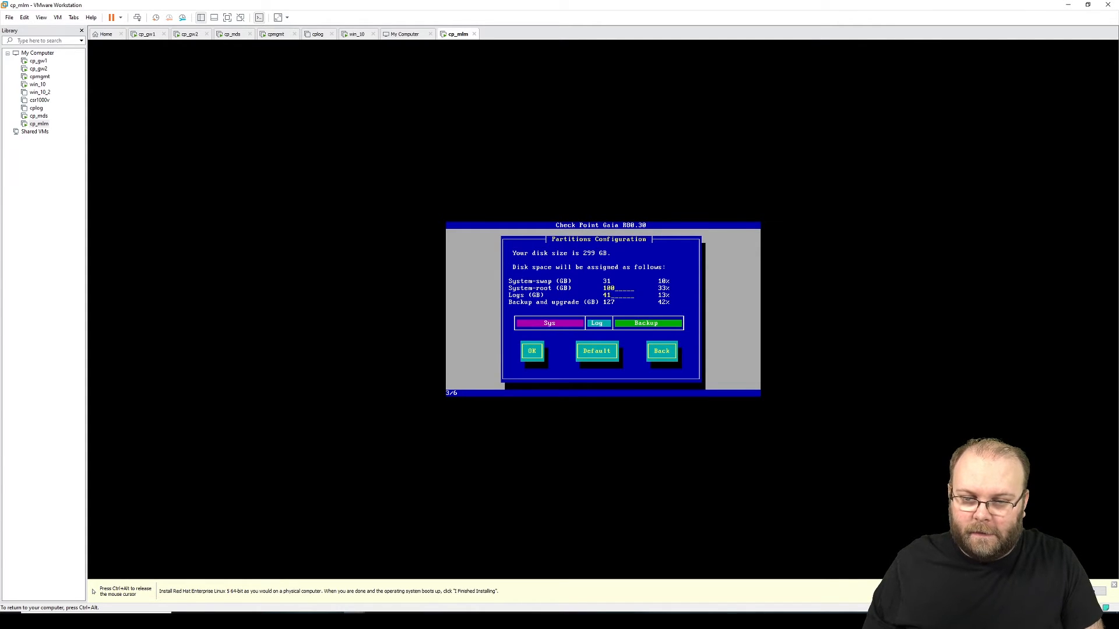
key("Tab")
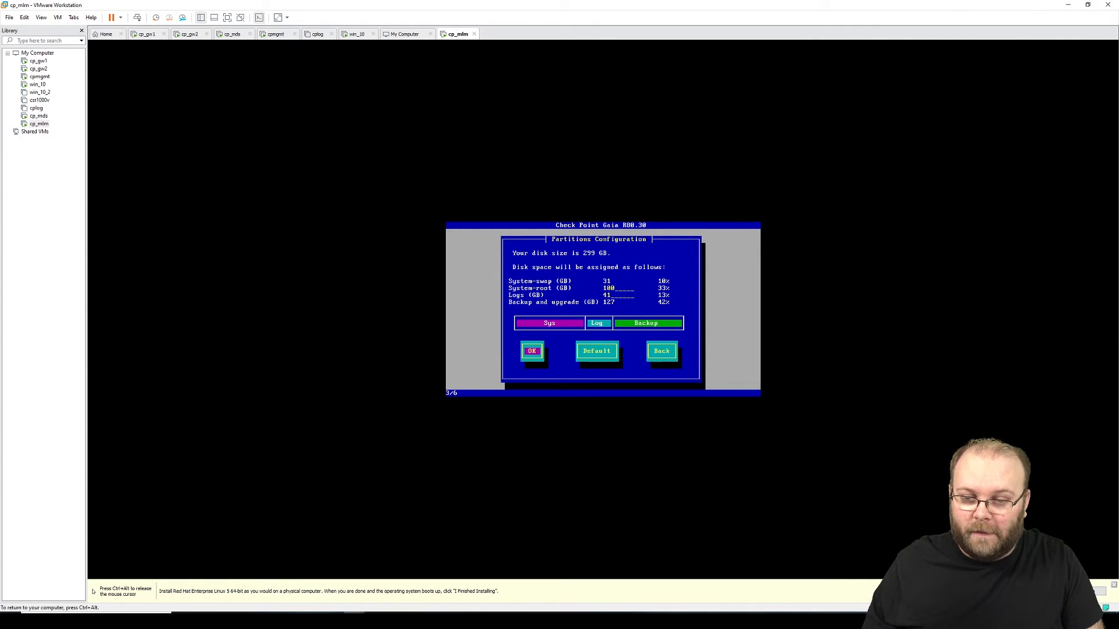
key("Return")
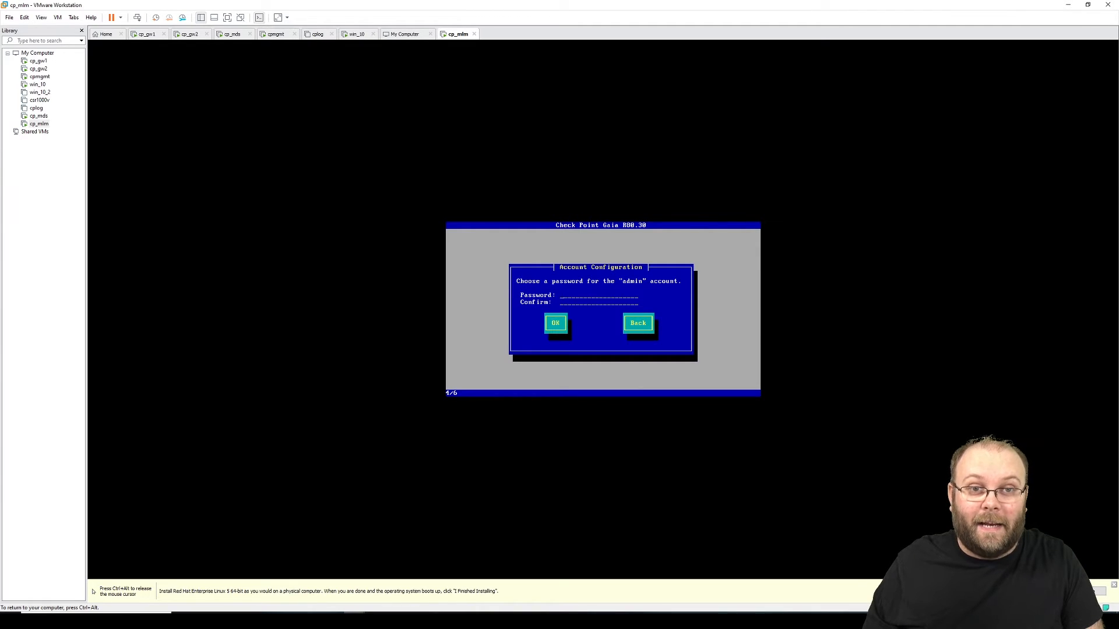
Step: Enter and accept the admin password
type("*******")
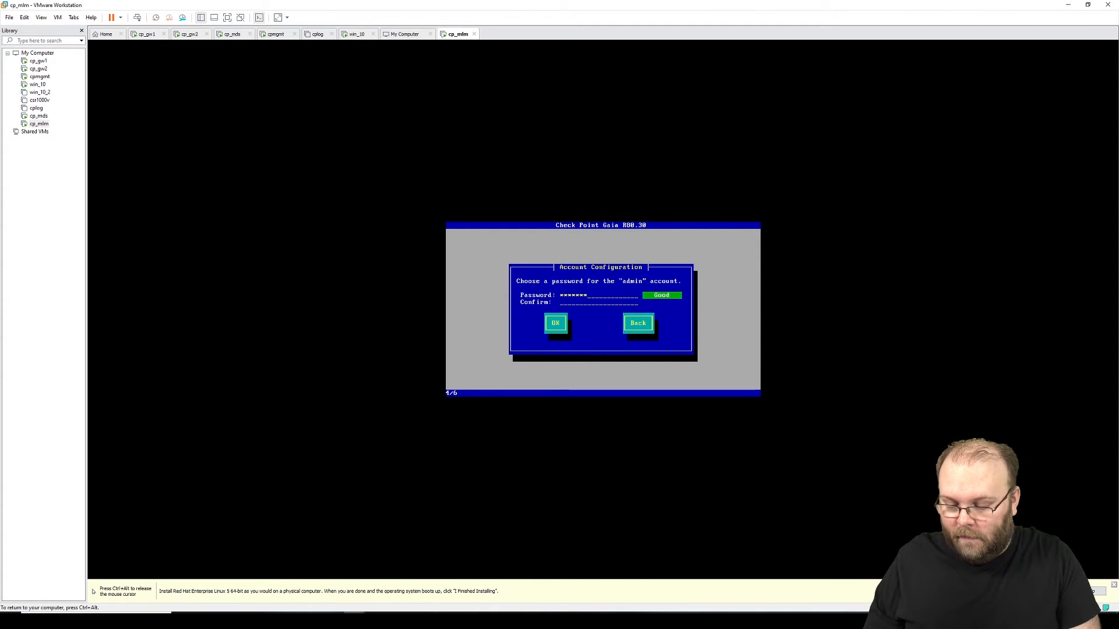
type("**")
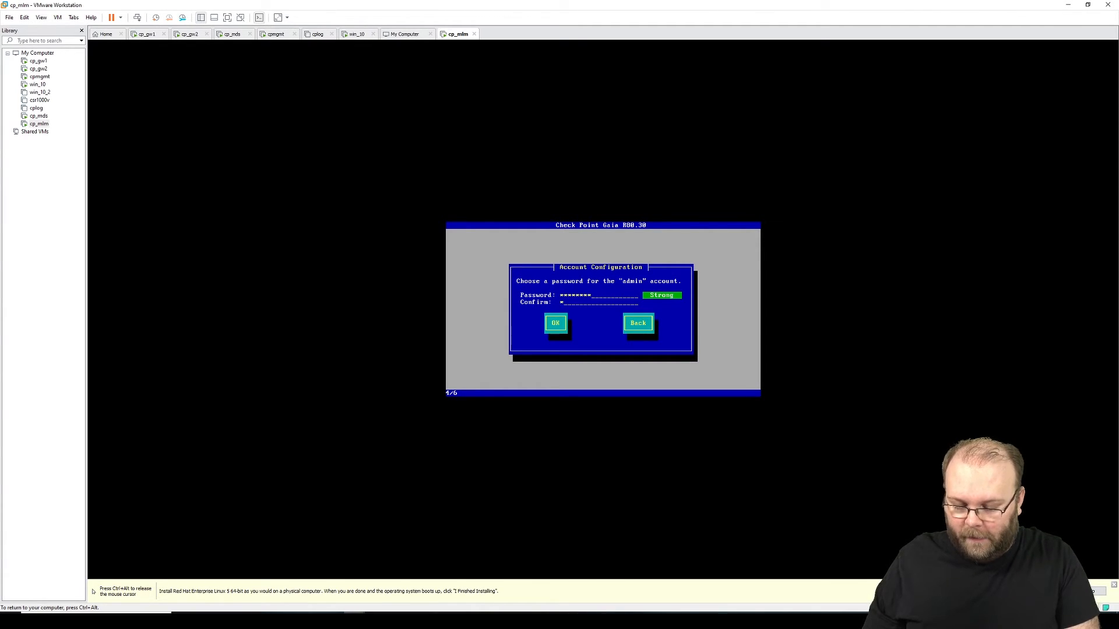
type("*******")
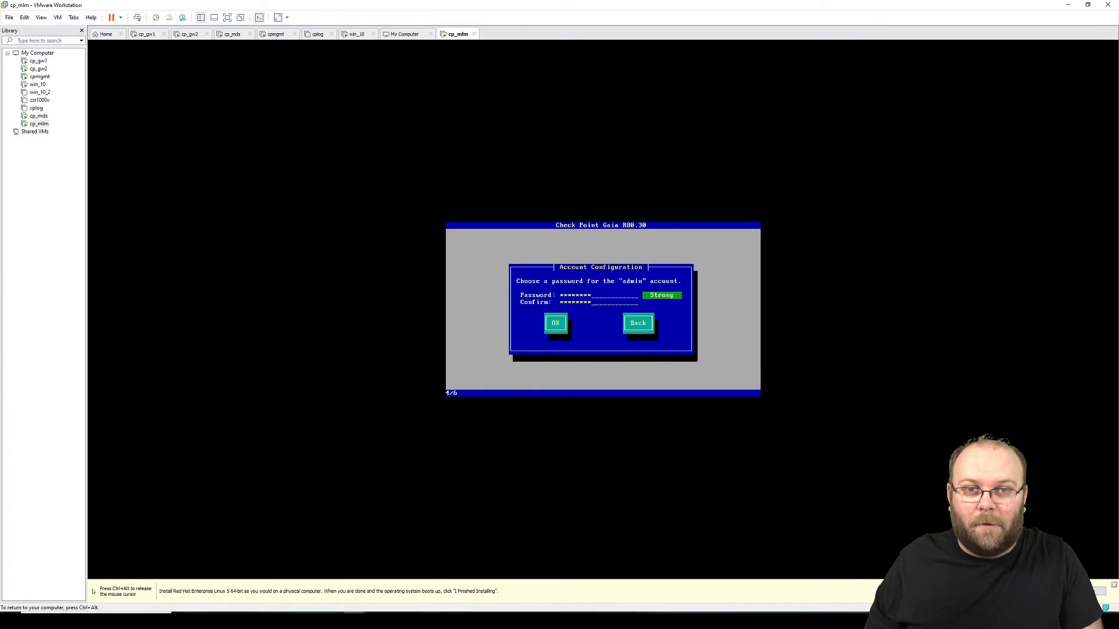
key("Tab")
key("Return")
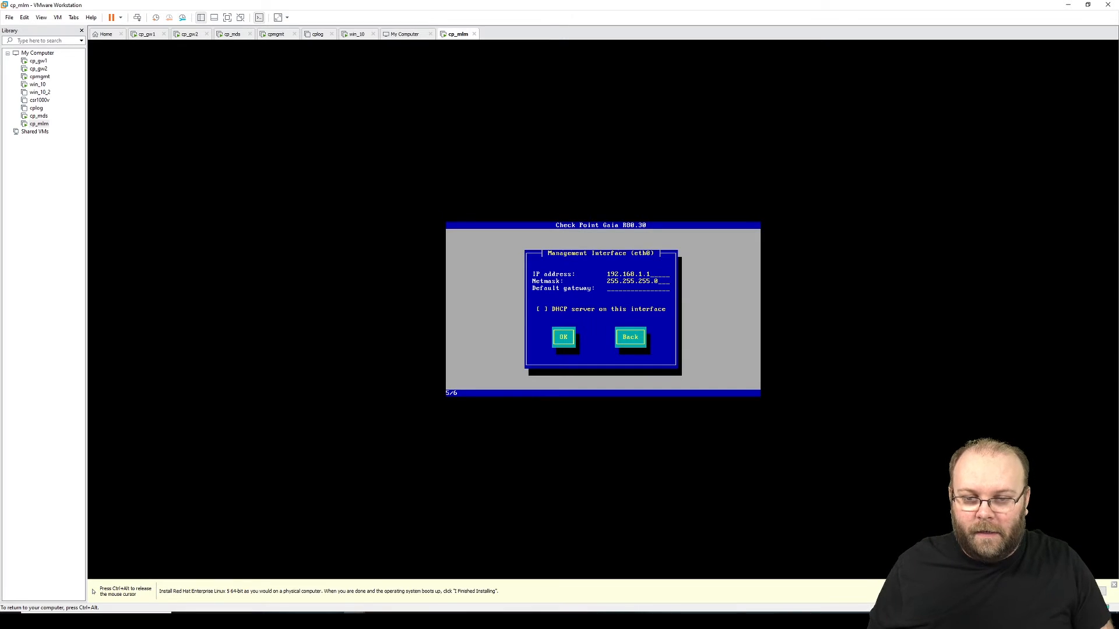
Step: Set eth0 to 192.168.1.130, mask 255.255.255.0, gateway 192.168.1.1
key("BackSpace")
key("BackSpace")
key("BackSpace")
key("BackSpace")
key("BackSpace")
key("BackSpace")
key("BackSpace")
key("BackSpace")
key("BackSpace")
key("BackSpace")
key("BackSpace")
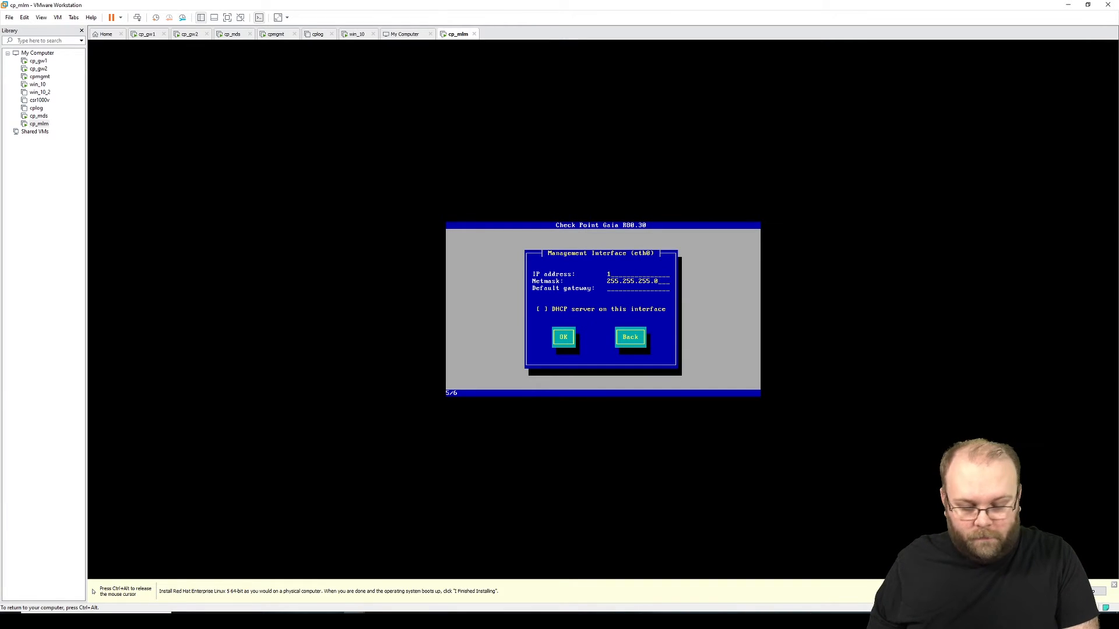
type("192.168")
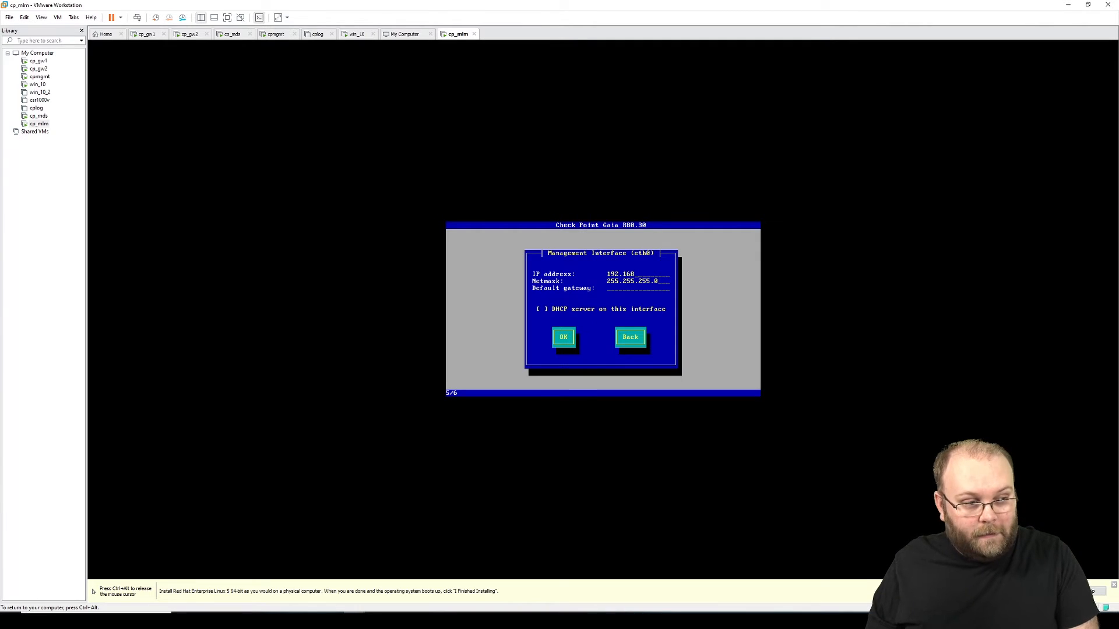
type(".1.130")
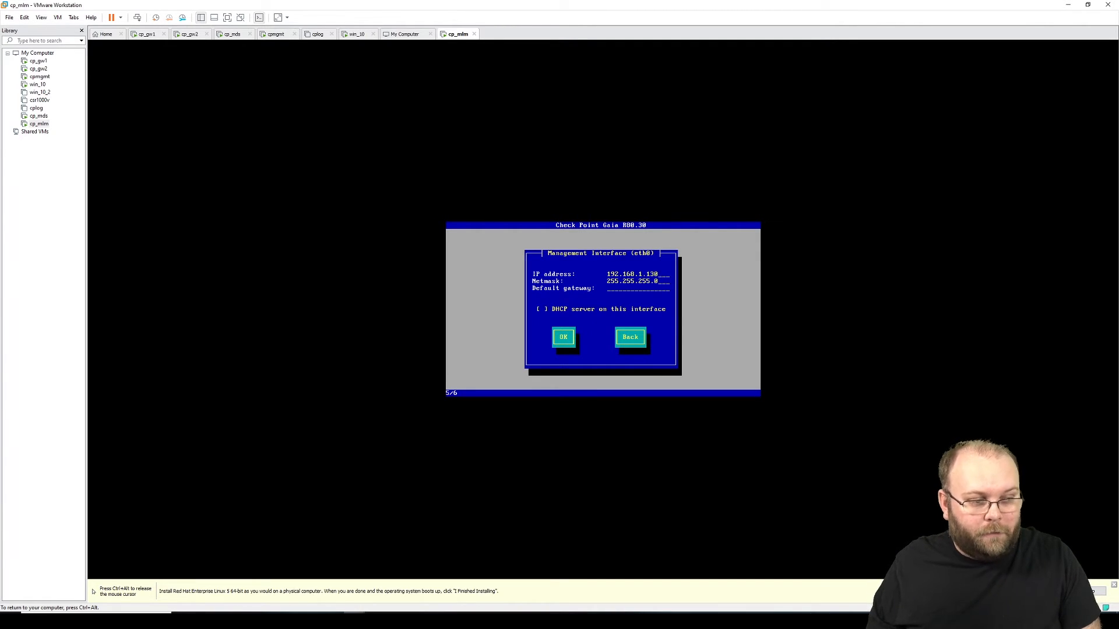
type("192.168.1.254")
key("BackSpace")
key("BackSpace")
key("BackSpace")
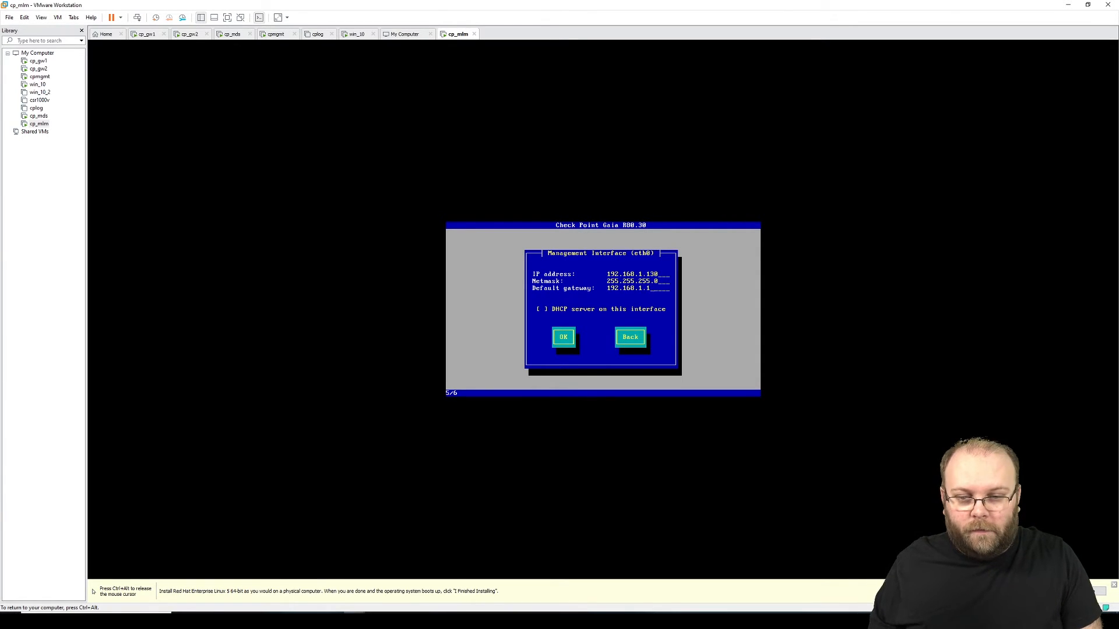
key("Tab")
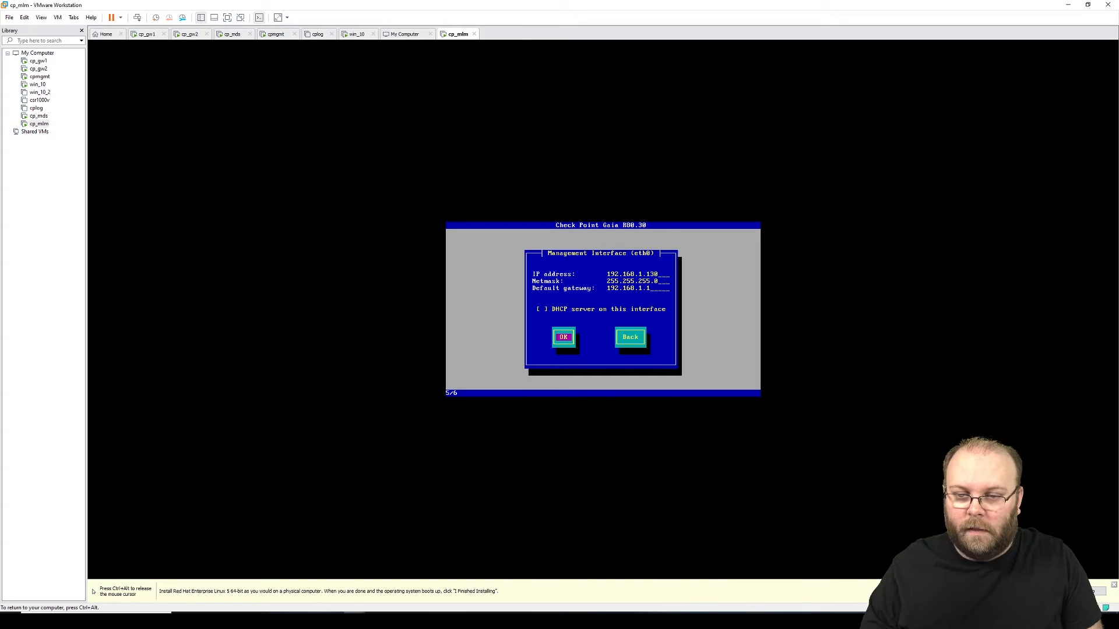
key("Return")
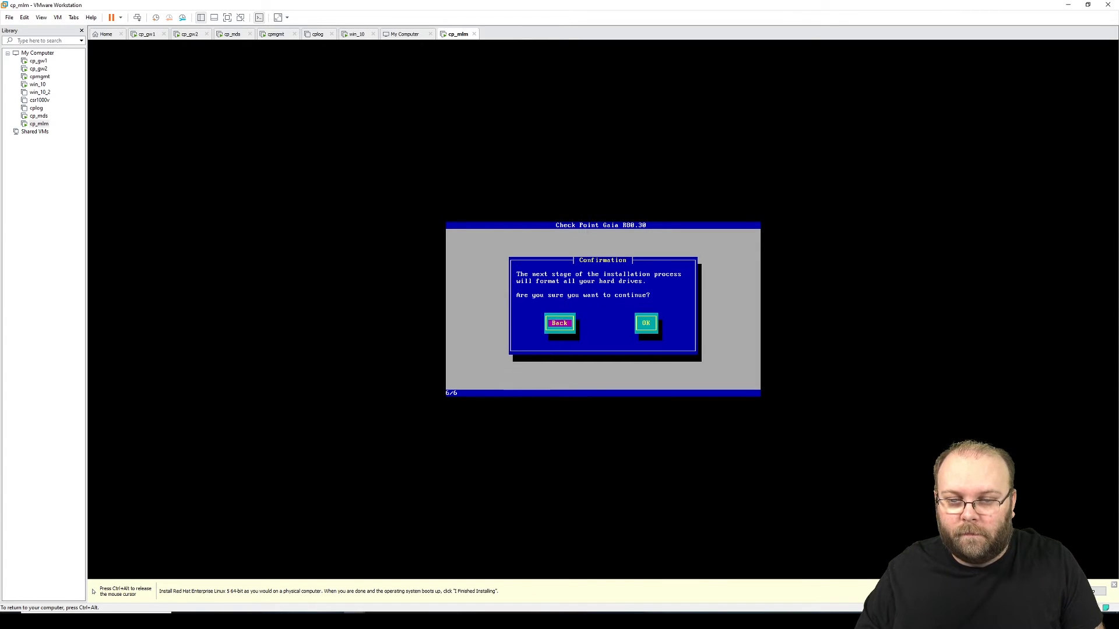
Step: Confirm drive formatting to install Gaia, then reboot cp_mlm once installation completes
key("Tab")
key("Return")
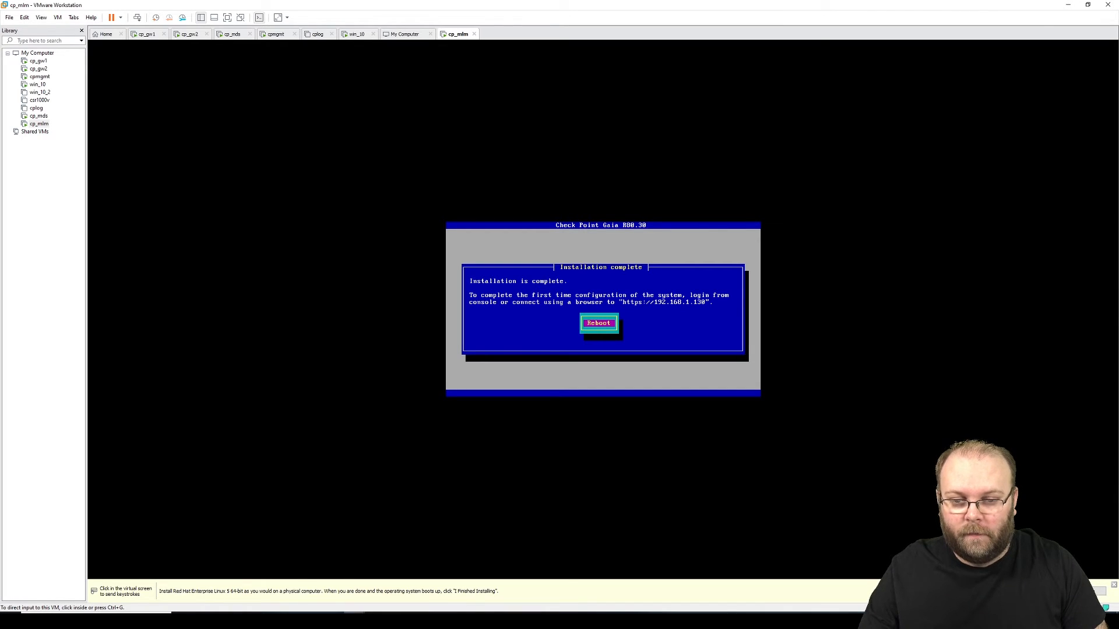
left_click(956, 158)
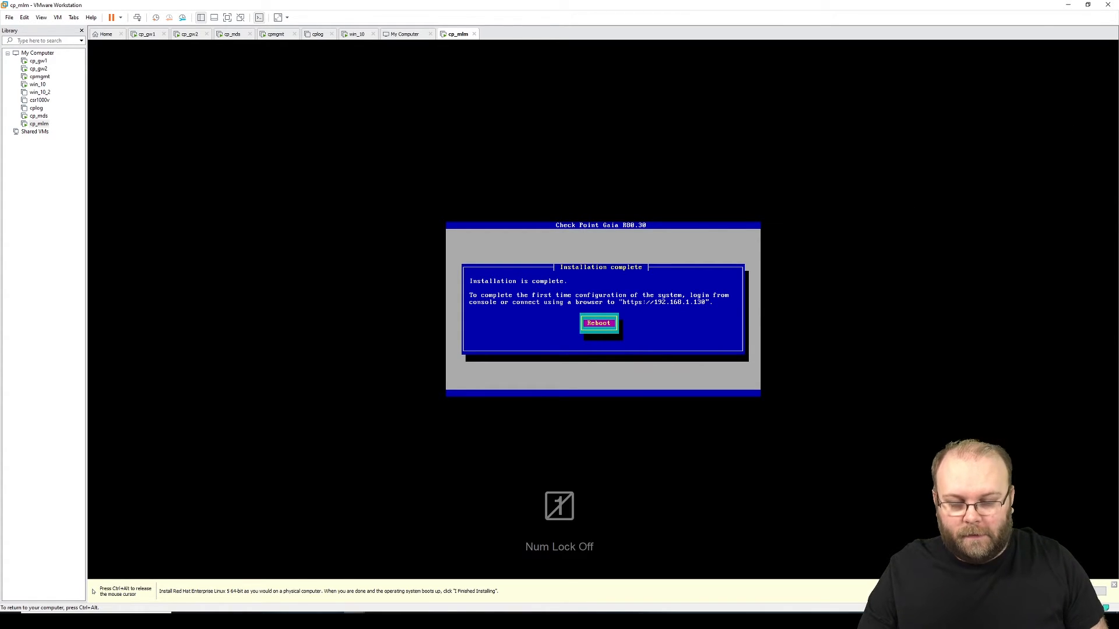
key("Return")
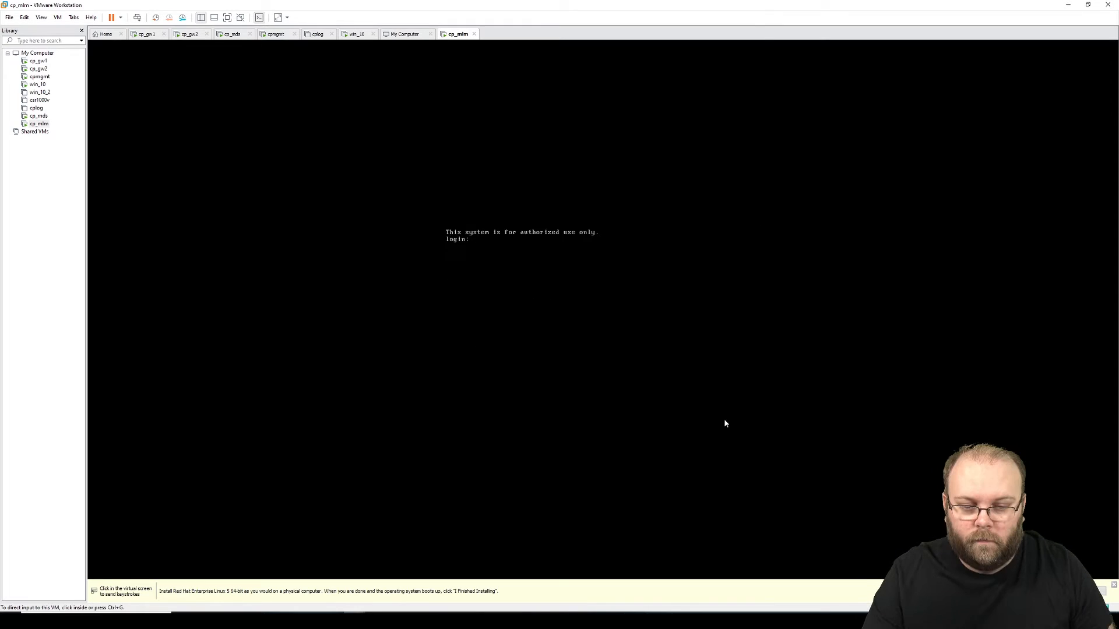
Step: Release input from cp_mlm and switch to the win_10 virtual machine
key("Num_Lock")
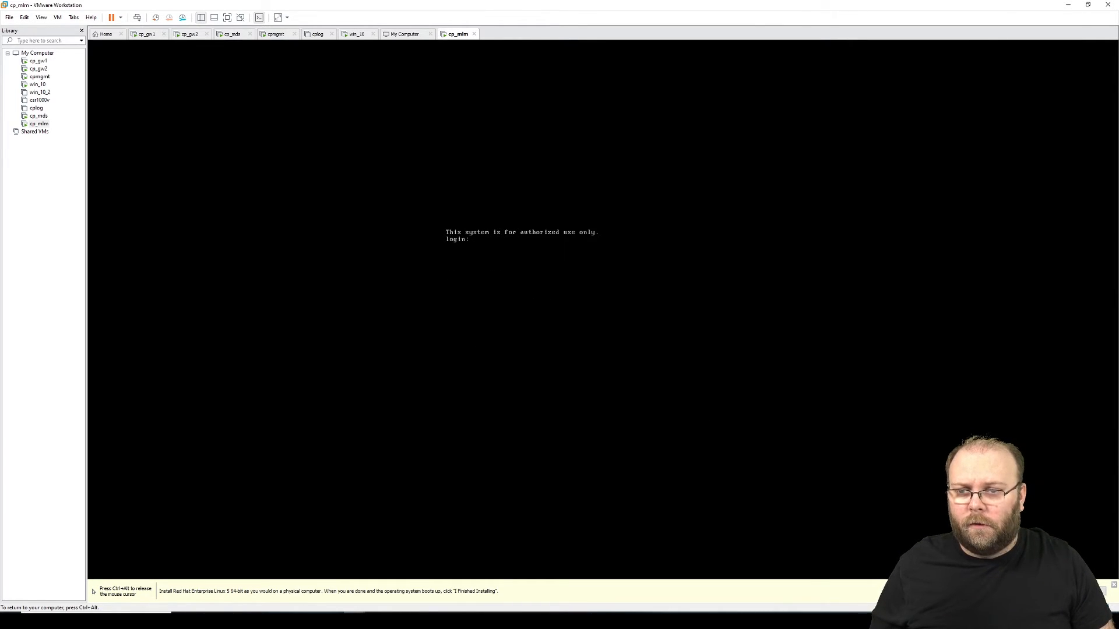
key("Num_Lock")
left_click(355, 34)
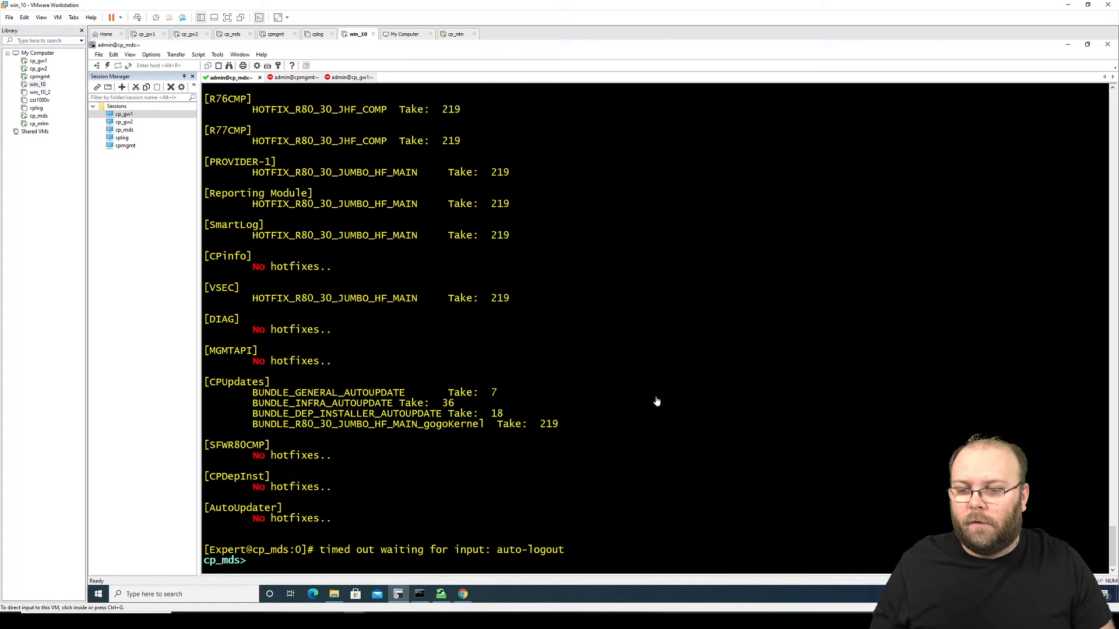
left_click(464, 597)
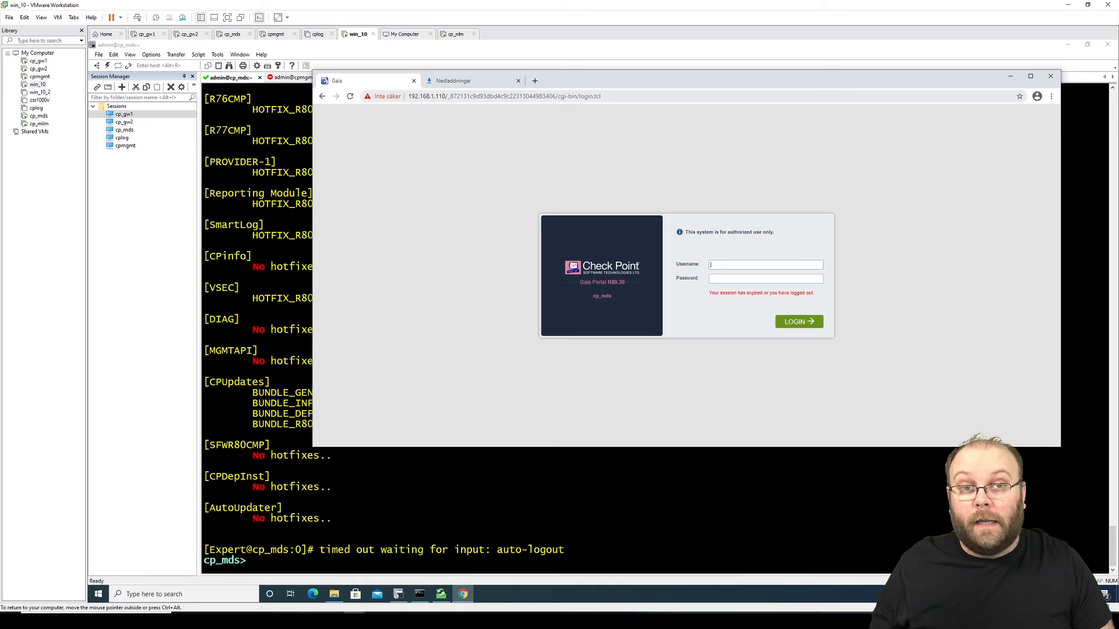
left_click(467, 81)
left_click(467, 96)
type("192.168.1.201")
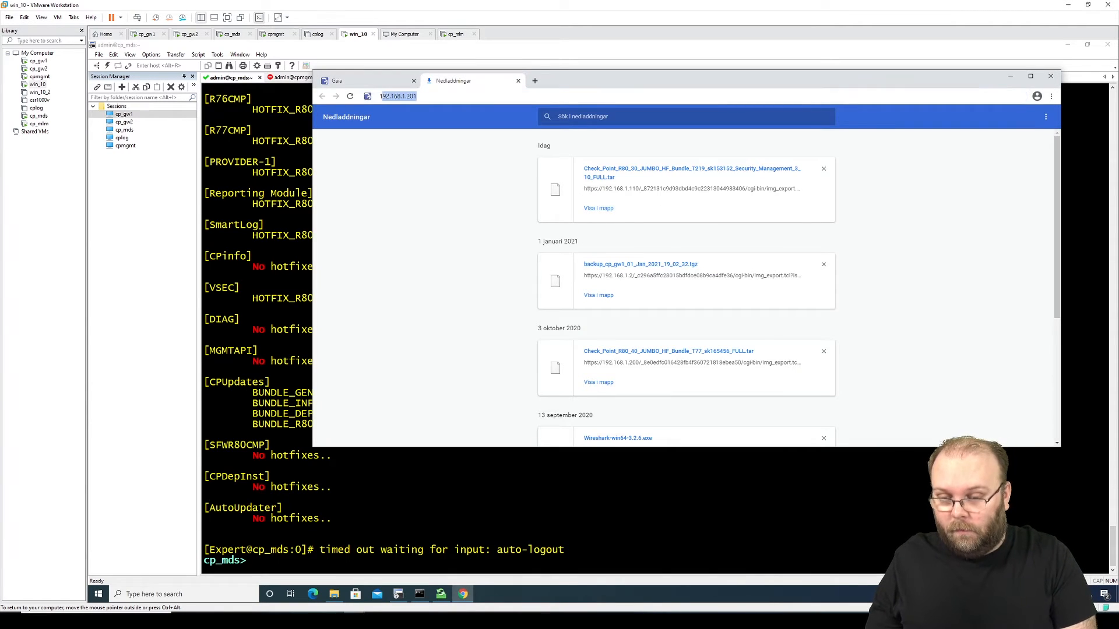
key("BackSpace")
key("BackSpace")
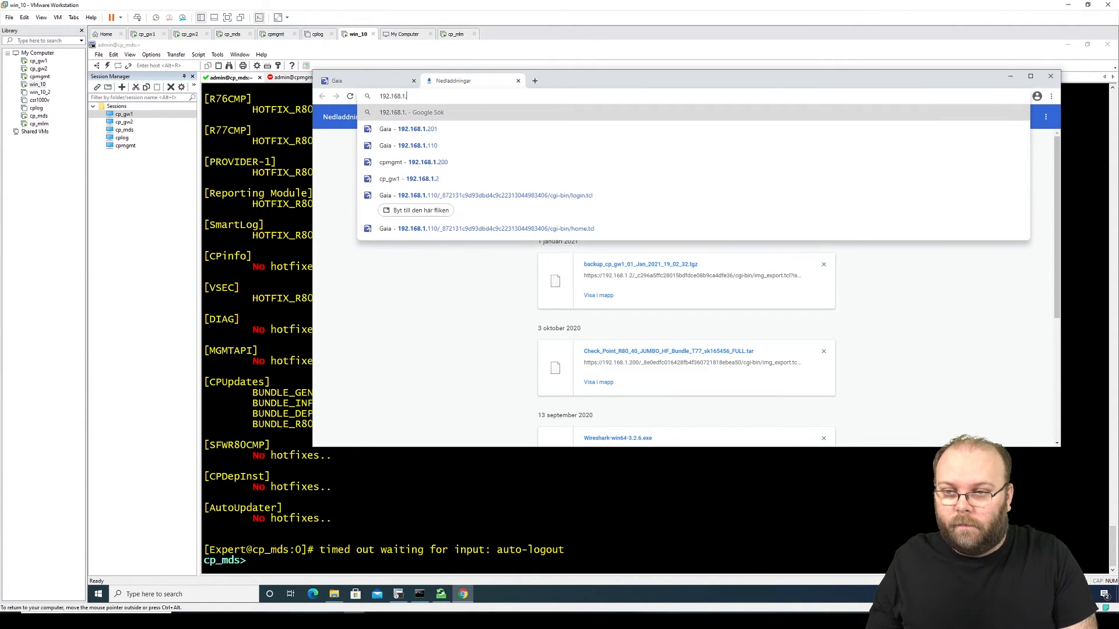
type("130")
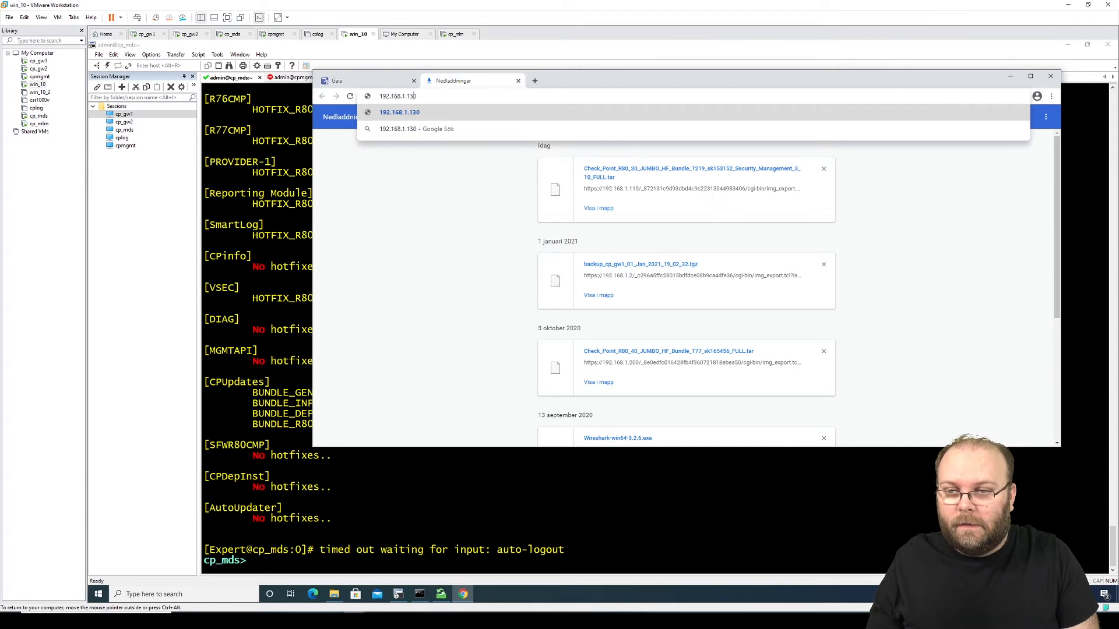
key("Home")
type("https://")
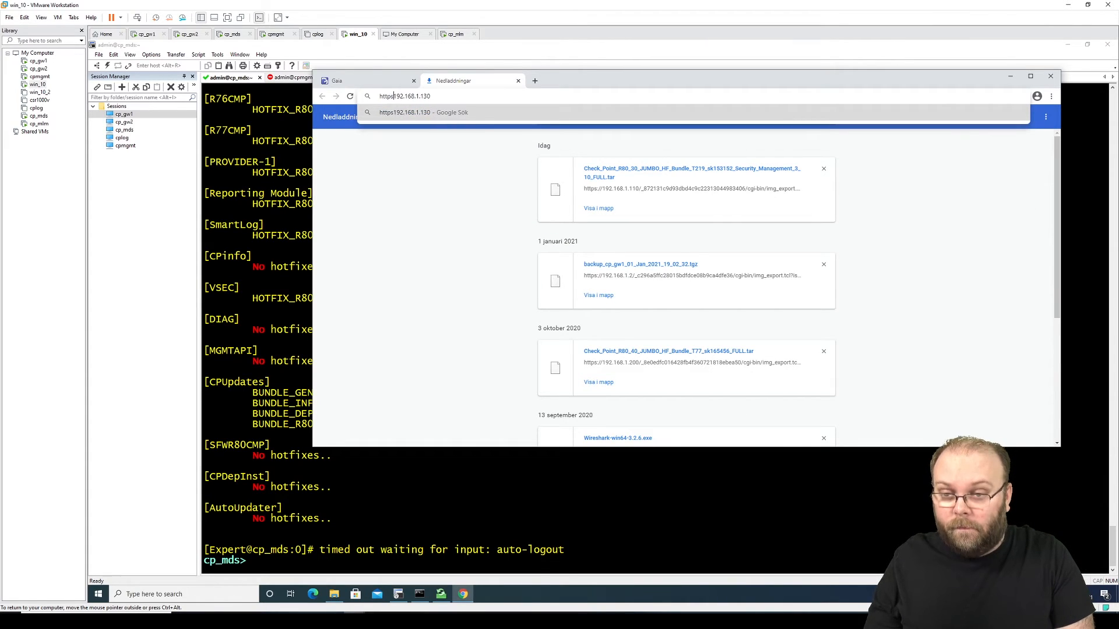
key("Return")
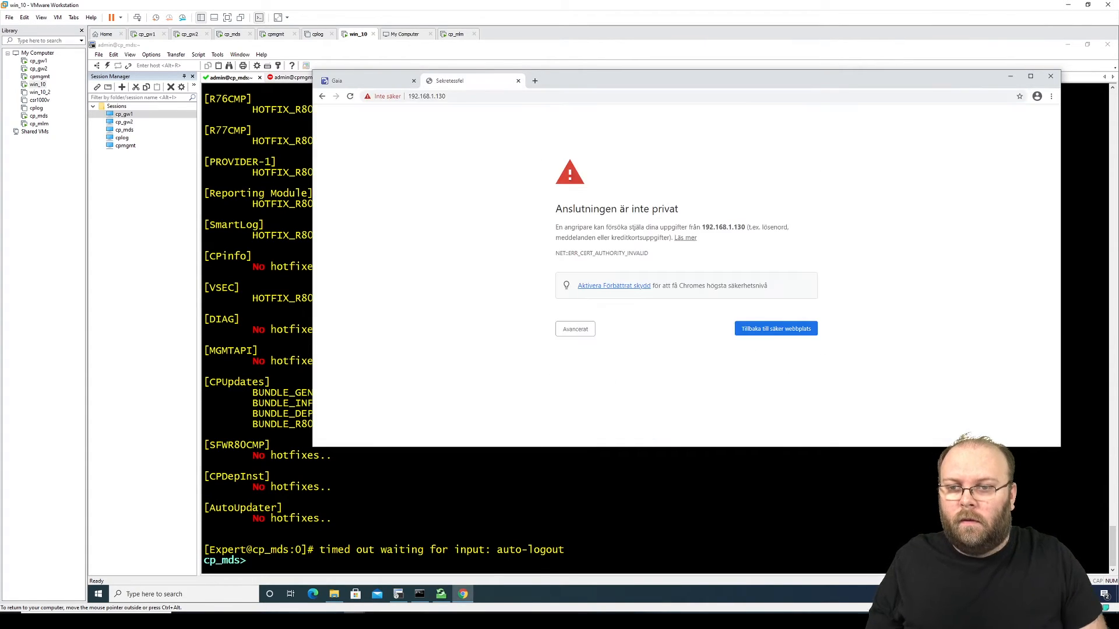
left_click(585, 333)
left_click(598, 398)
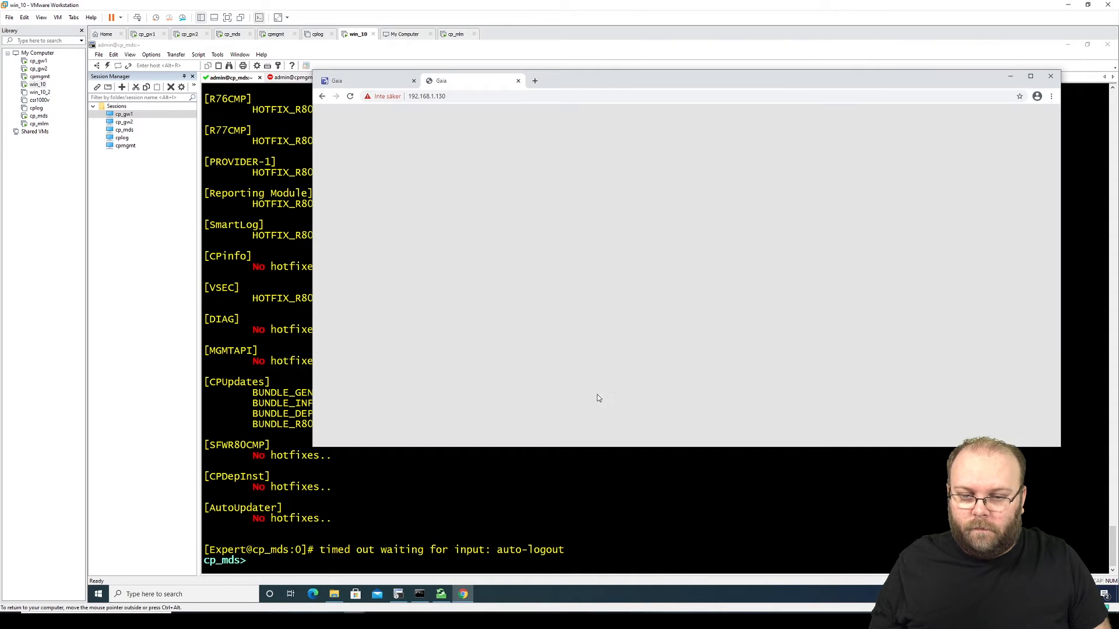
Step: Log in to Gaia Portal as admin with the administrator password
type("admin")
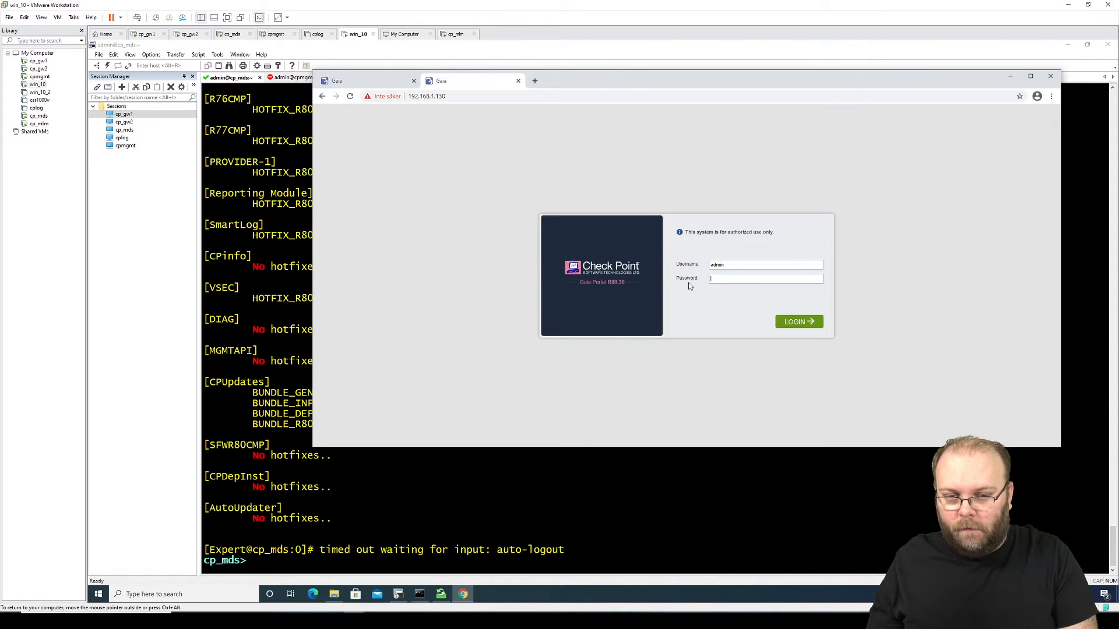
key("Tab")
type("********")
key("Return")
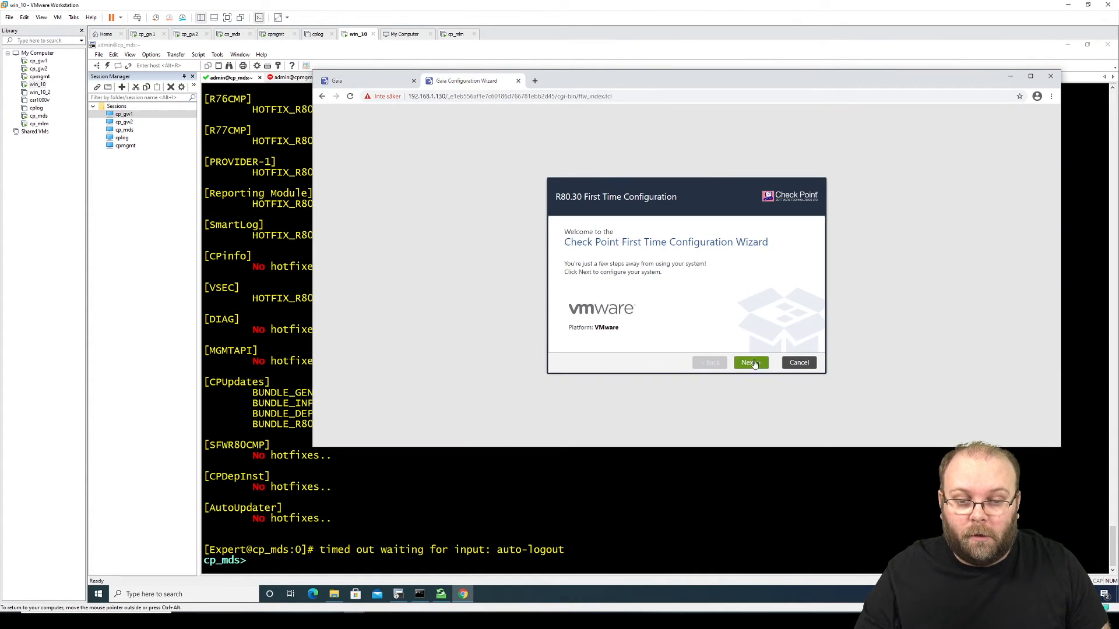
Step: Keep the R80.30 deployment and management connection, and name the host cpmlm with primary DNS 8.8.8.8
left_click(757, 366)
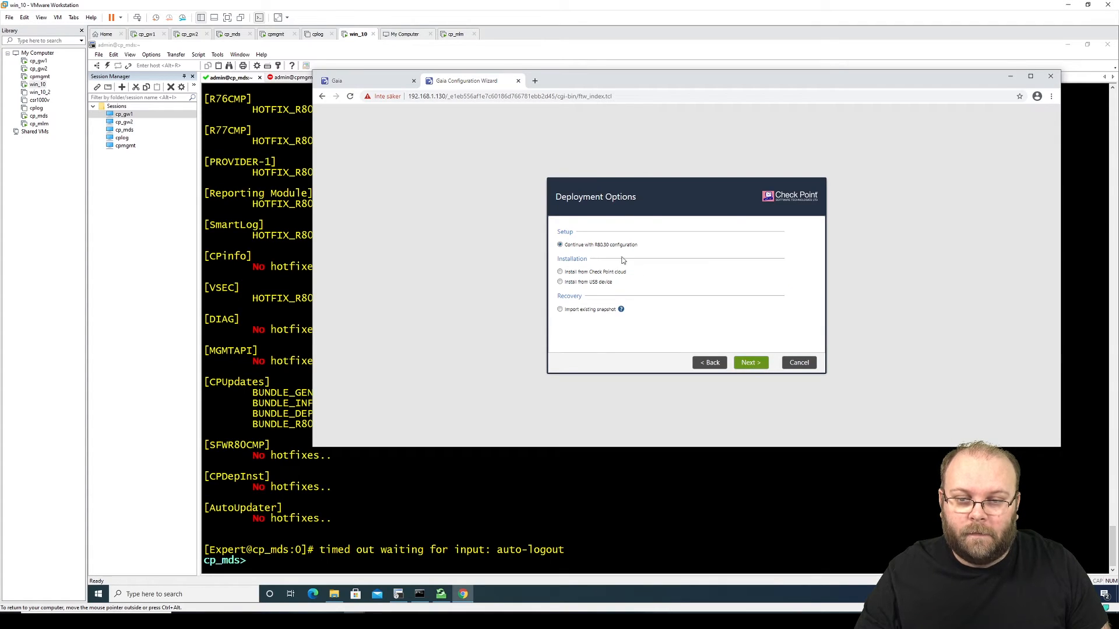
left_click(750, 363)
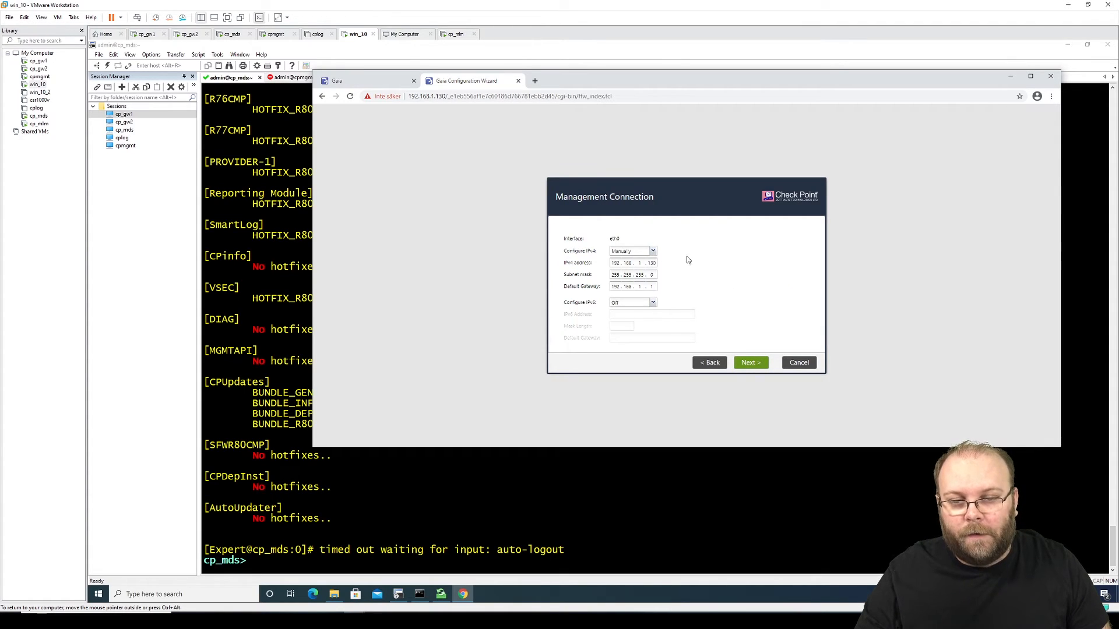
left_click(748, 366)
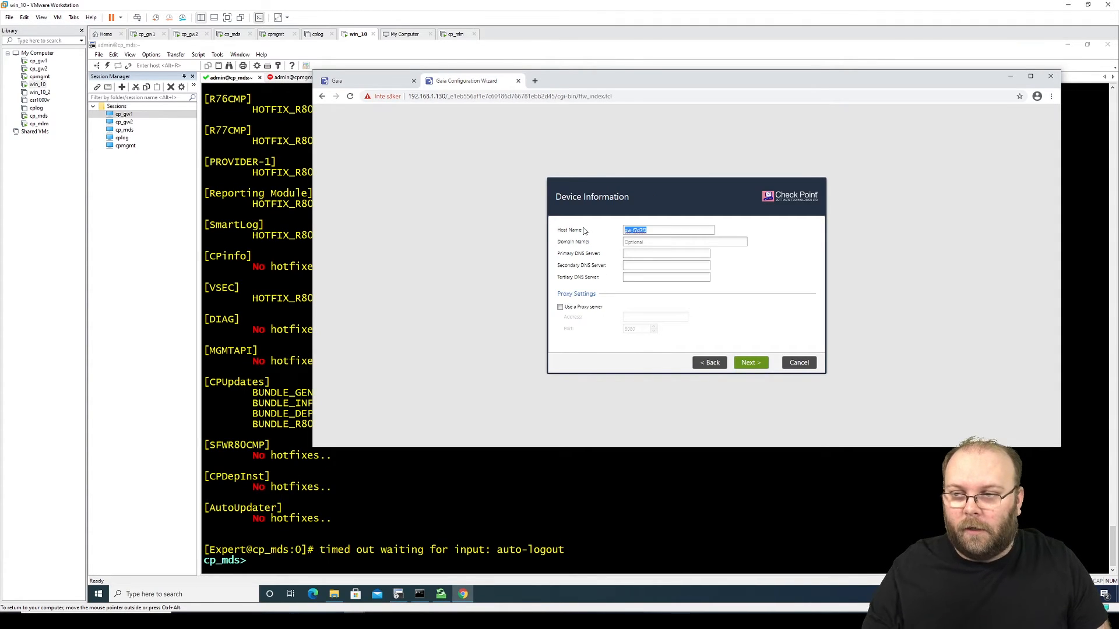
type("cpmlm")
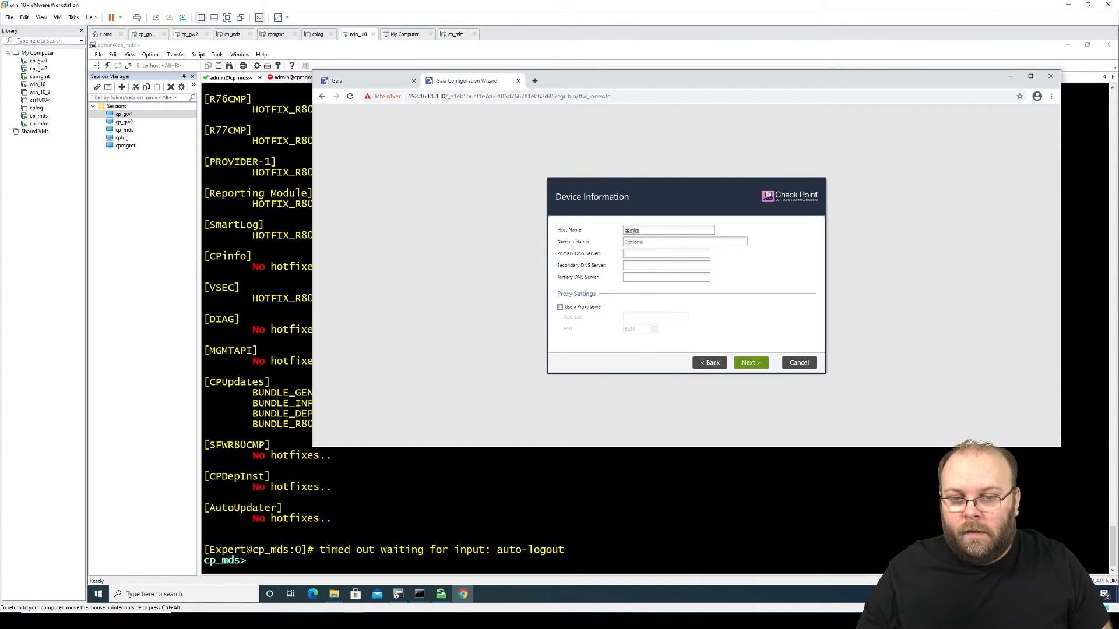
left_click(645, 254)
type("8.8.8.8")
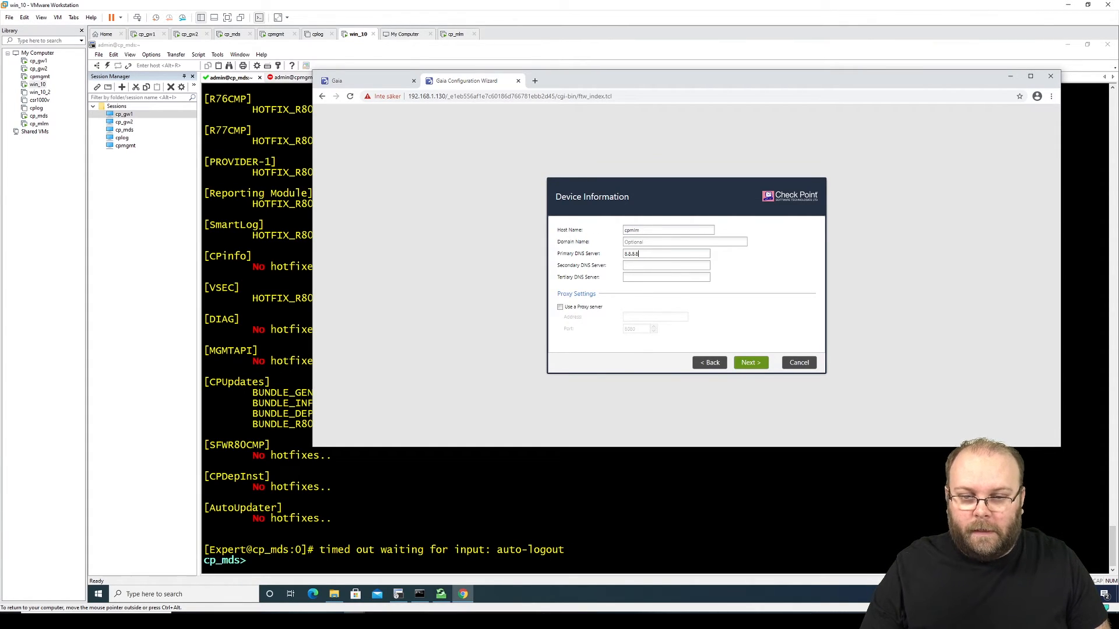
left_click(751, 362)
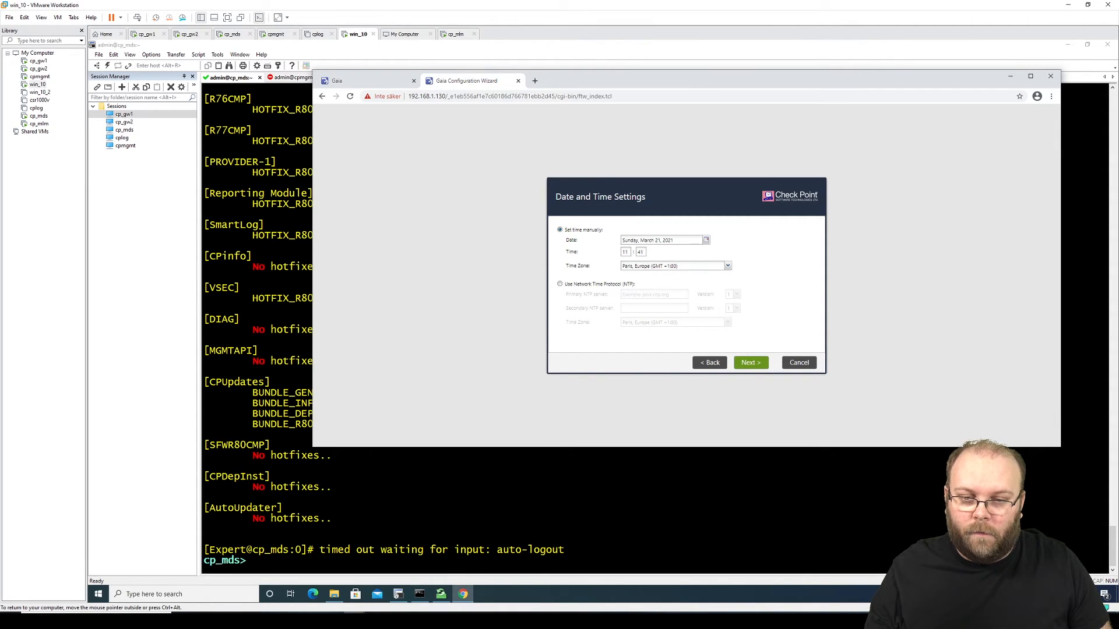
Step: Set the time zone to Stockholm and accept the date and time settings
left_click(672, 263)
type("stoc")
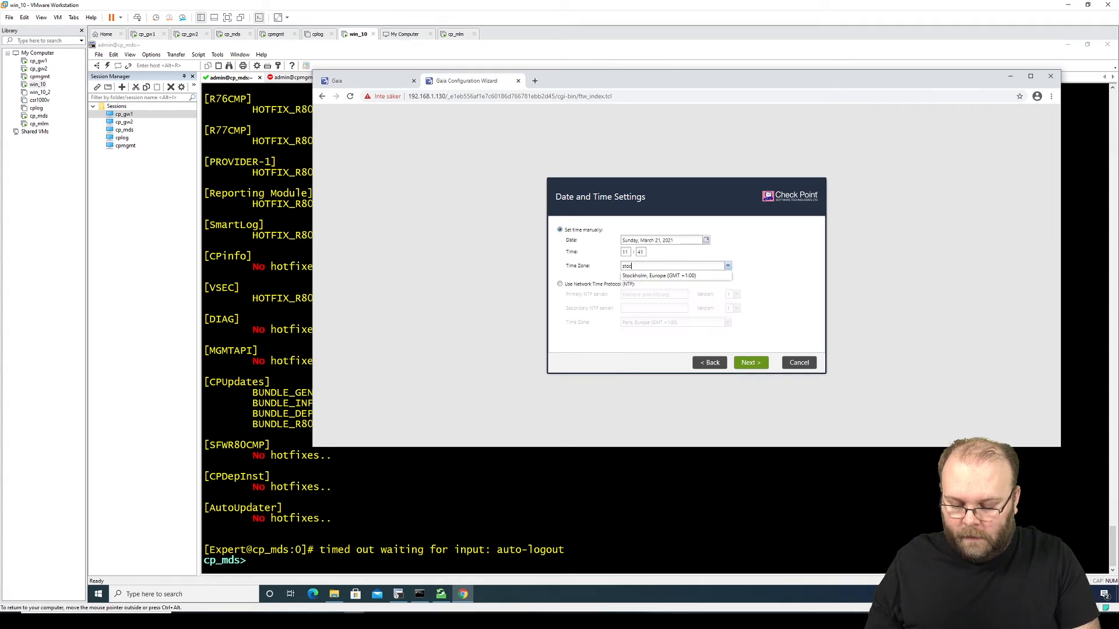
key("BackSpace")
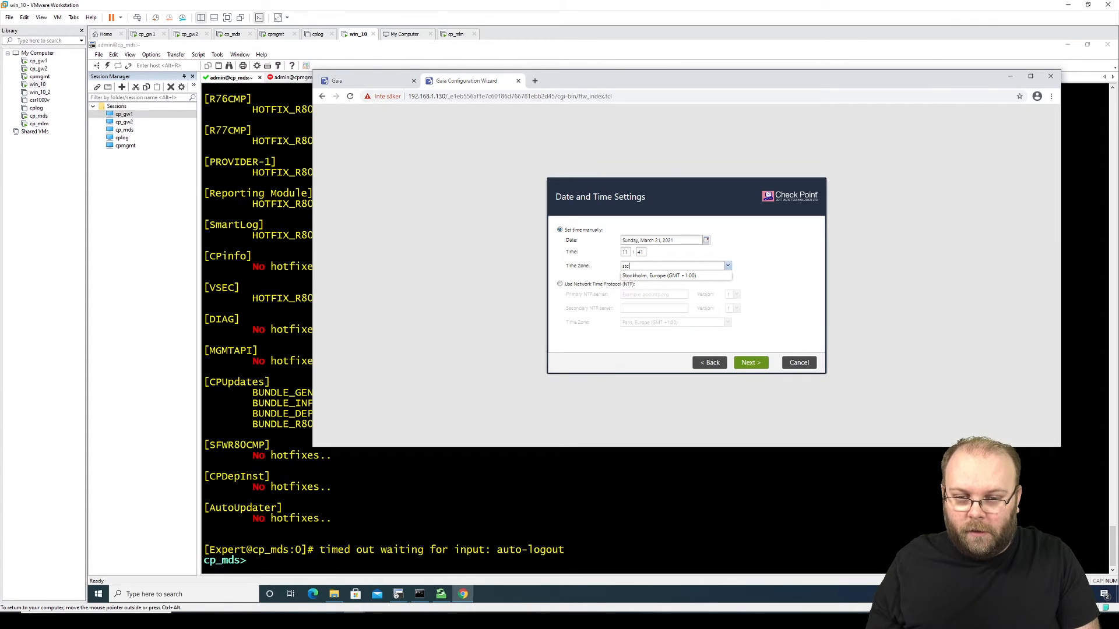
left_click(678, 276)
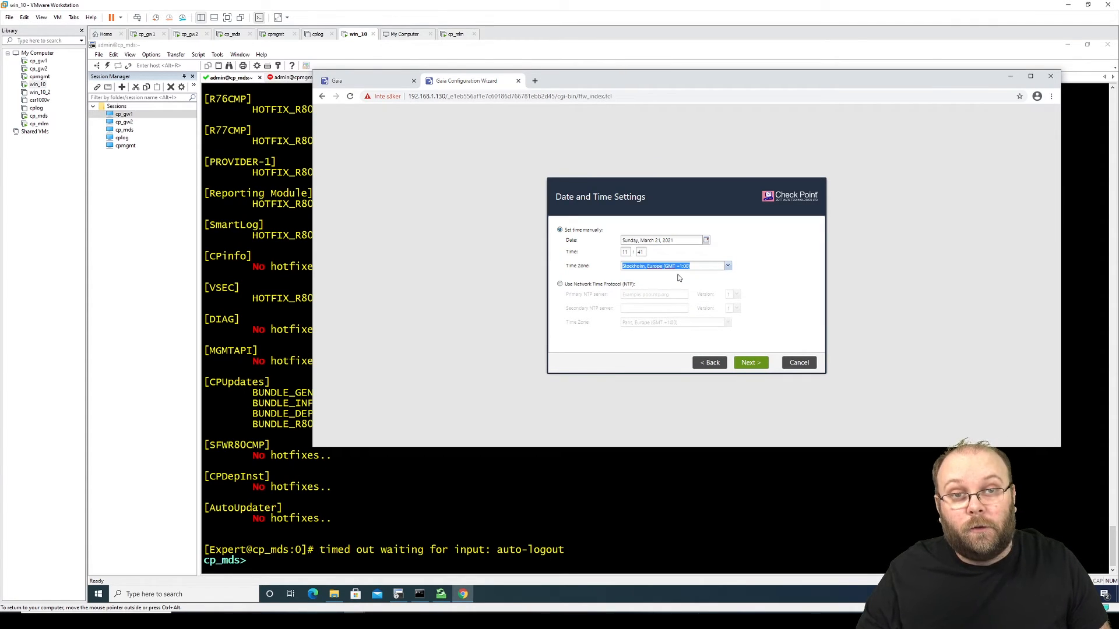
left_click(747, 357)
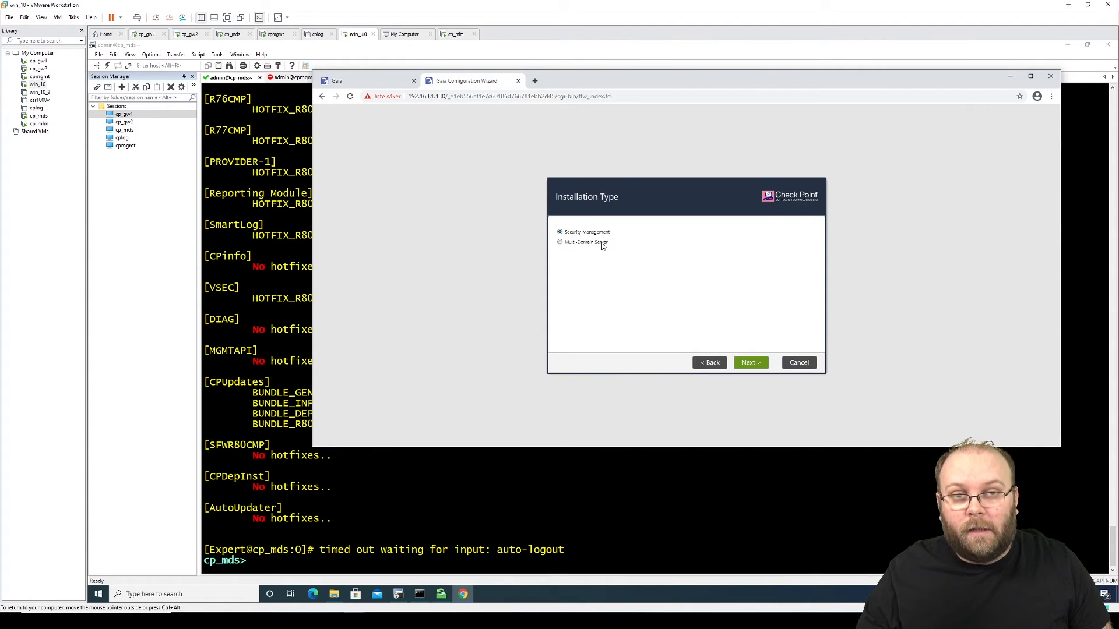
Step: Choose a Multi-Domain Server install as a Multi-Domain Log Server, keeping eth0 as the leading VIP interface
left_click(755, 362)
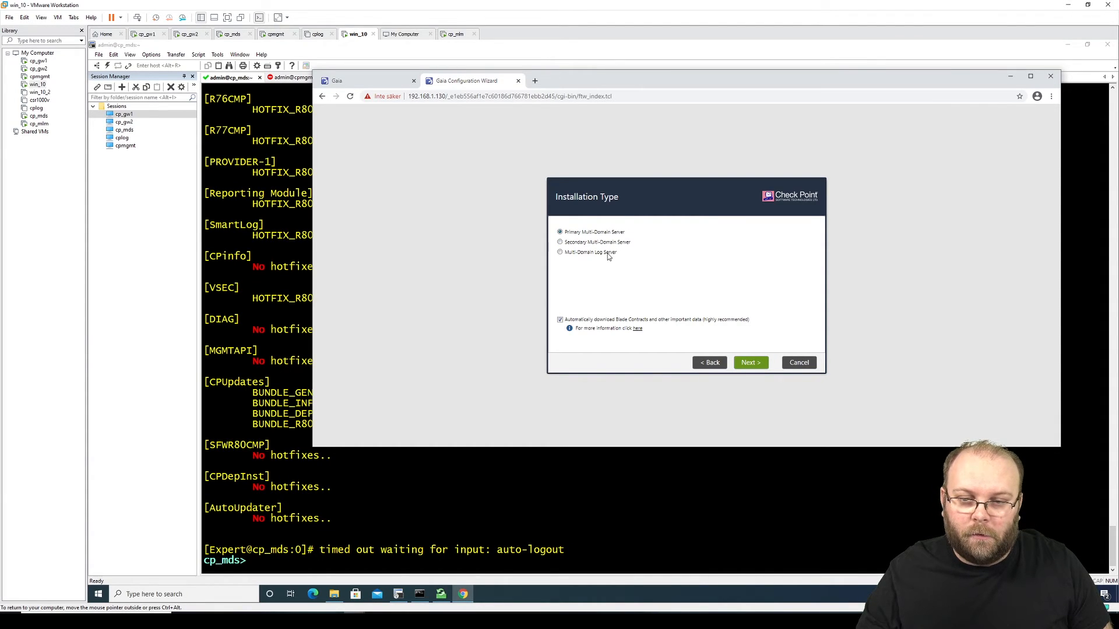
left_click(574, 257)
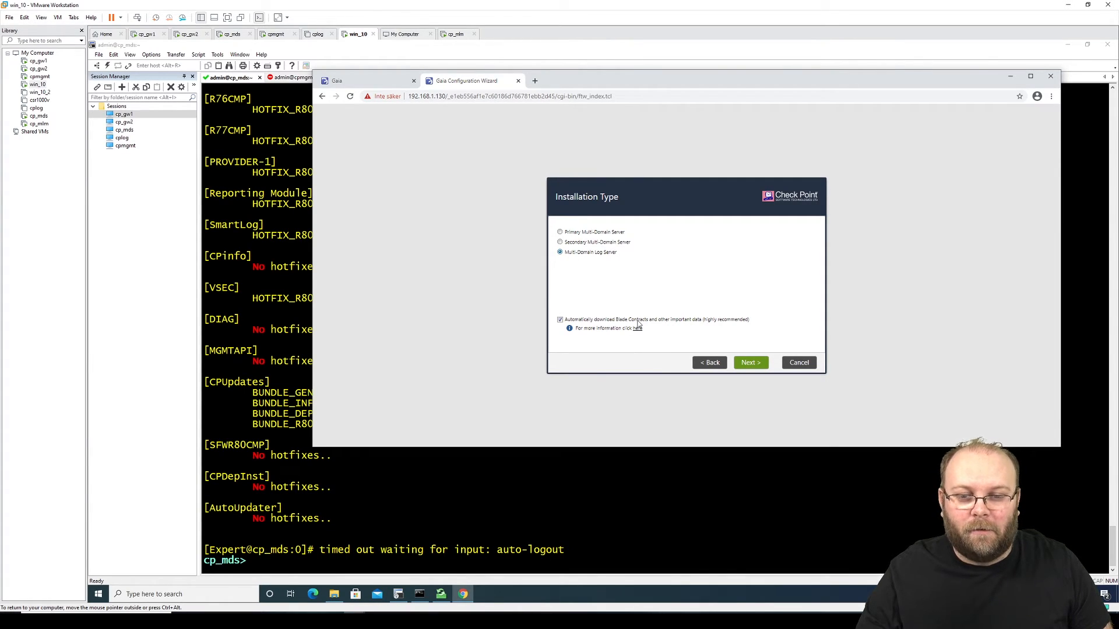
left_click(750, 359)
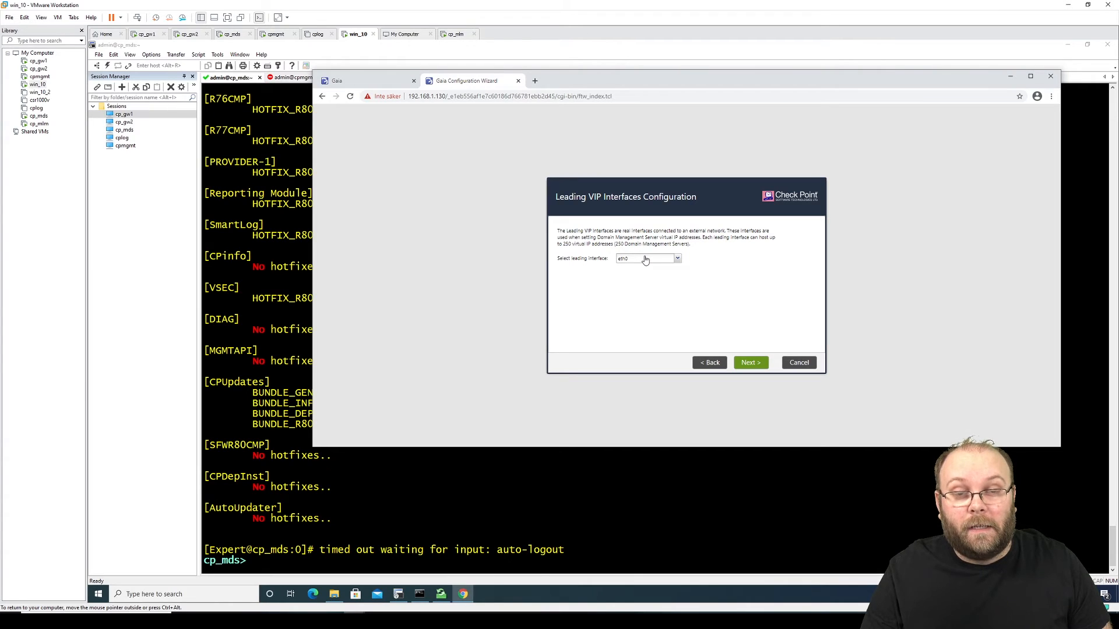
left_click(740, 362)
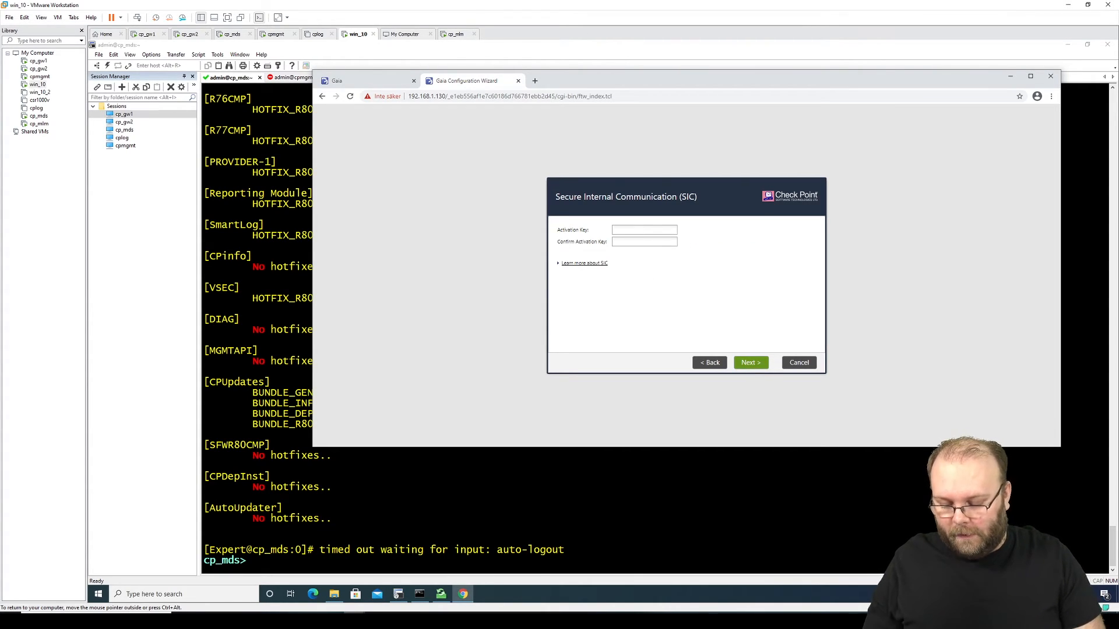
Step: Enter and confirm the SIC activation key, expand the SIC explanation, and continue to the summary
left_click(651, 231)
type("vpn123456")
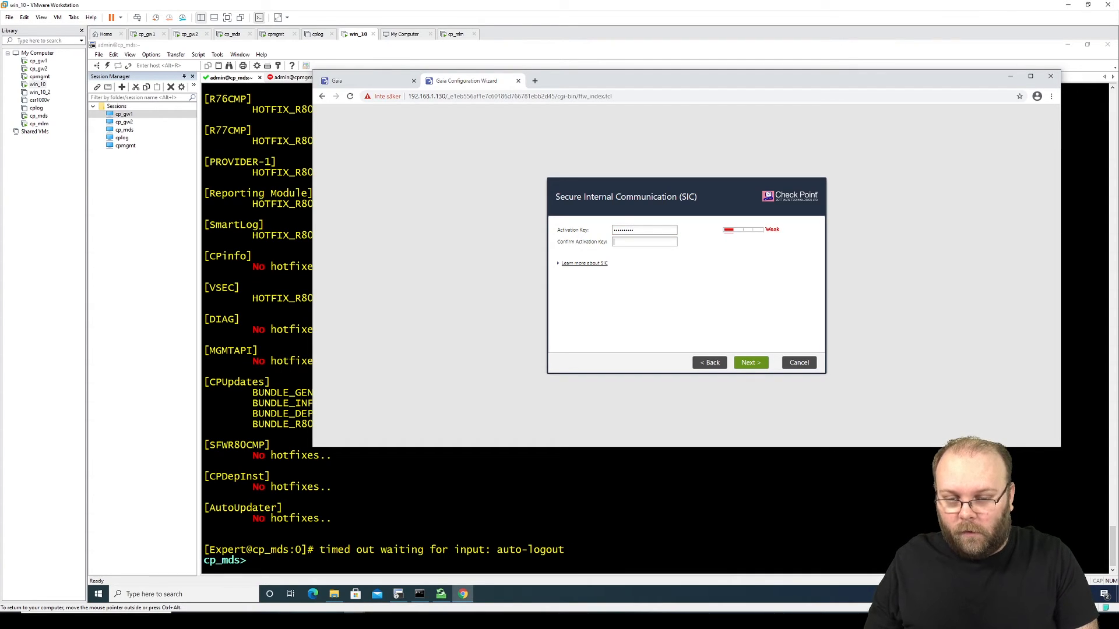
key("Tab")
type("vpn12")
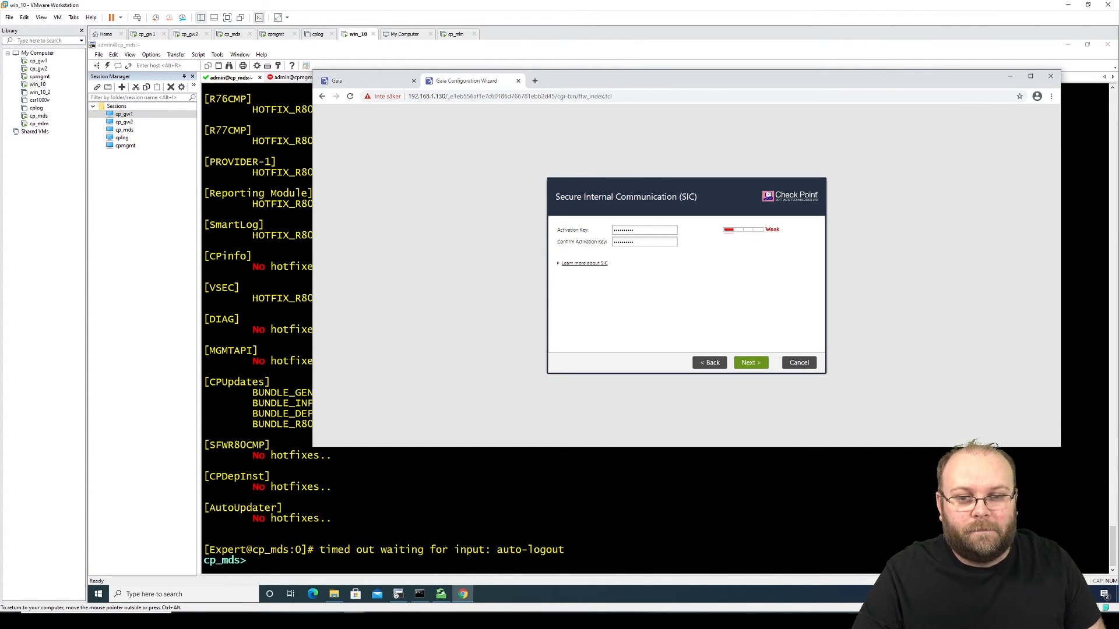
left_click(604, 263)
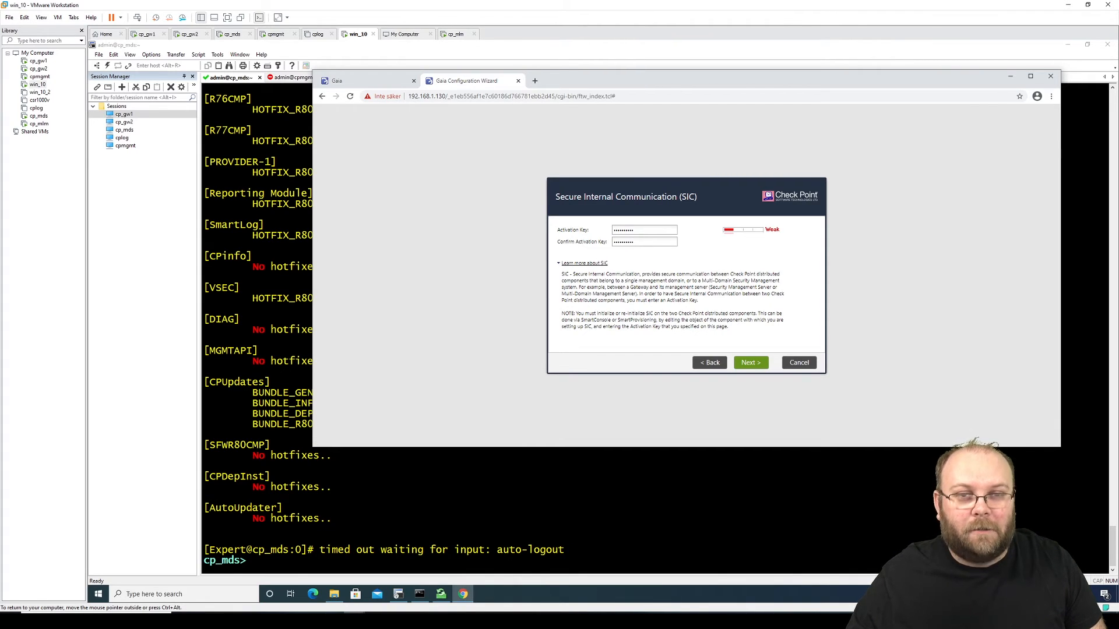
left_click(749, 367)
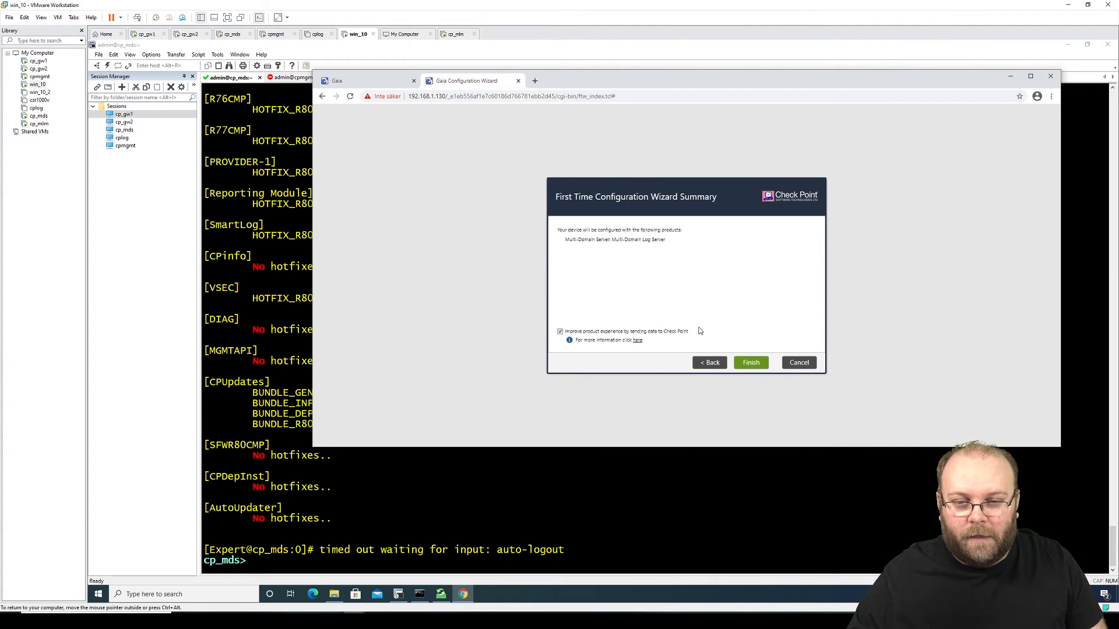
Step: Finish the wizard, confirm starting the configuration, and acknowledge the success message
left_click(746, 361)
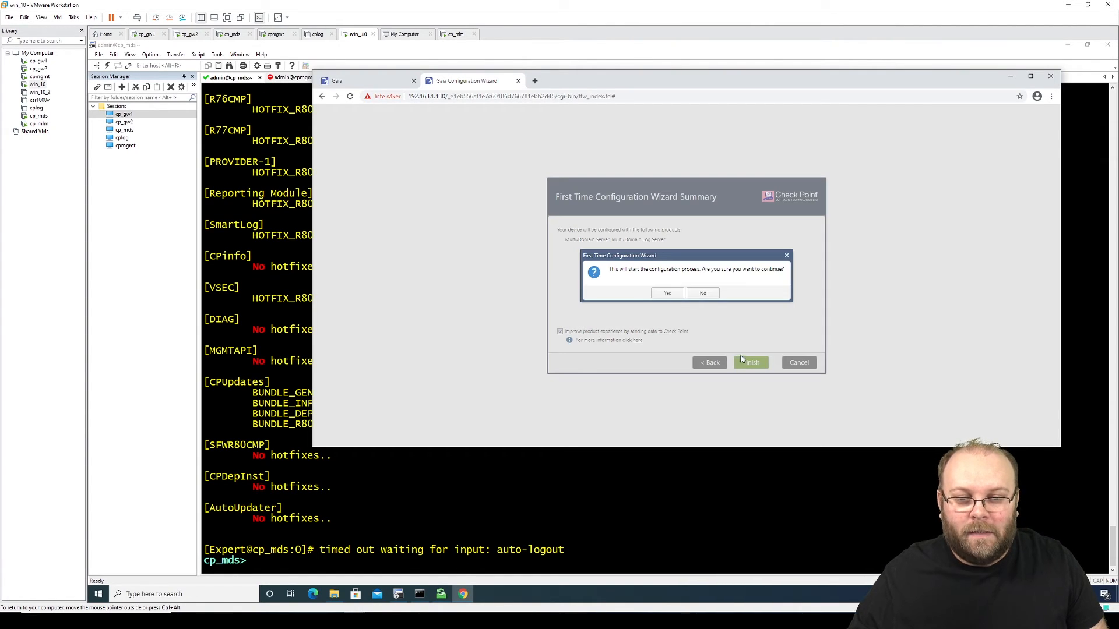
left_click(670, 294)
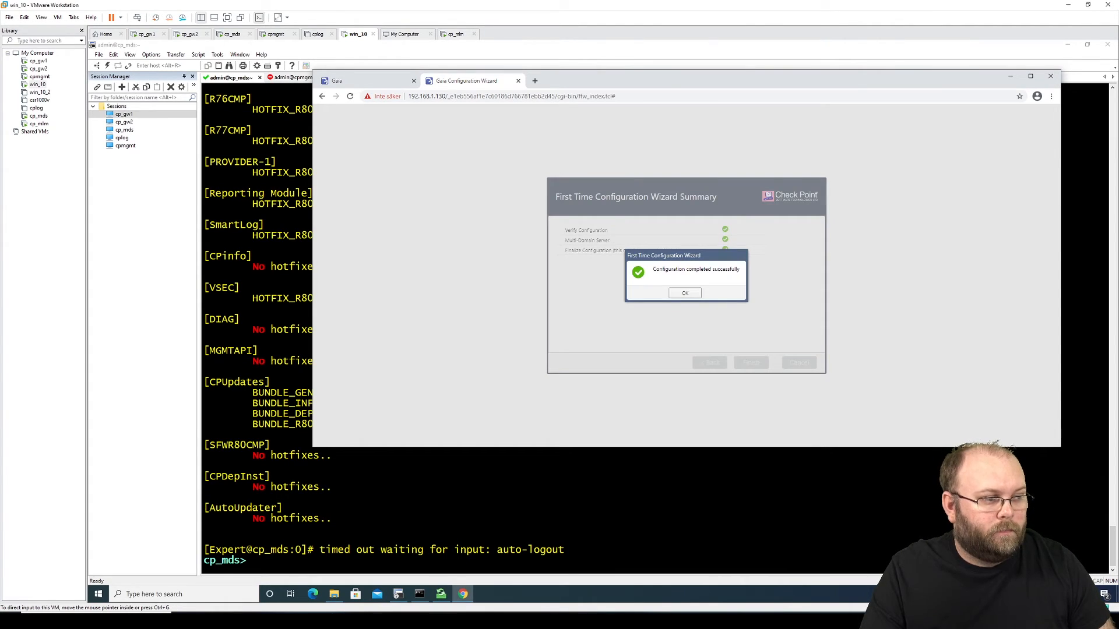
left_click(685, 294)
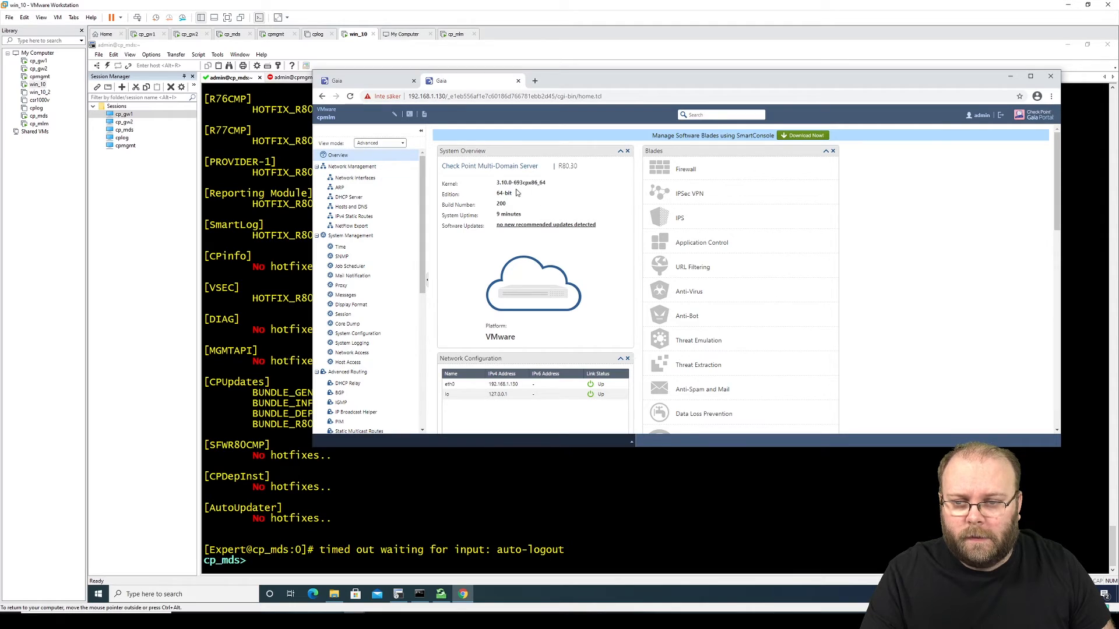
Step: Sign back in to the cp_mds Gaia Portal as admin with the account password
left_click(389, 82)
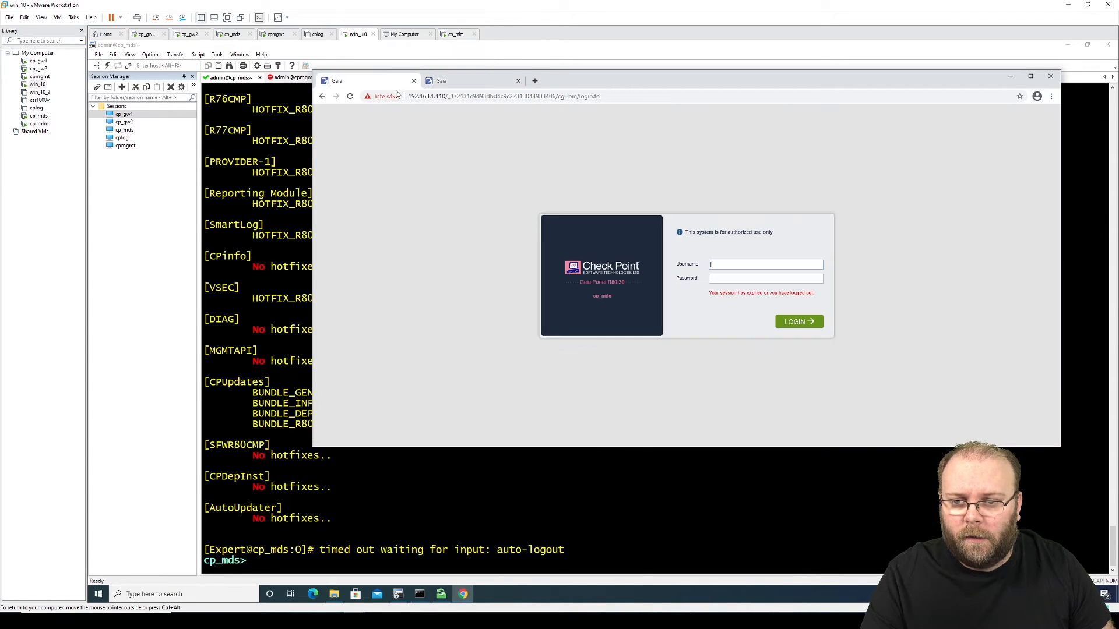
left_click(737, 263)
type("admin")
key("Tab")
type("a")
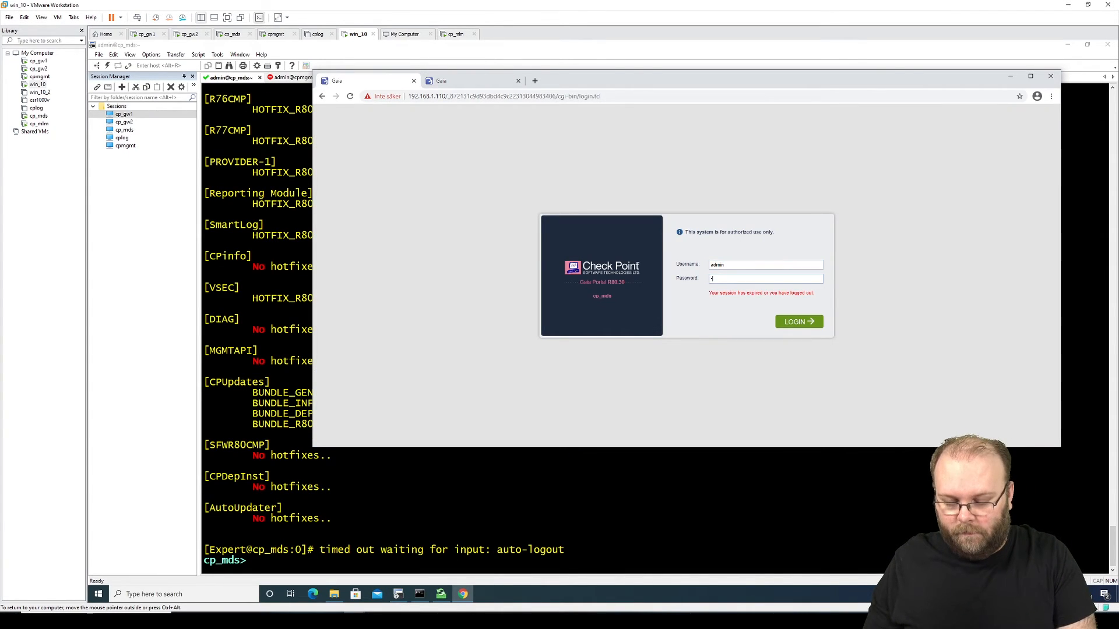
type("*******")
key("Return")
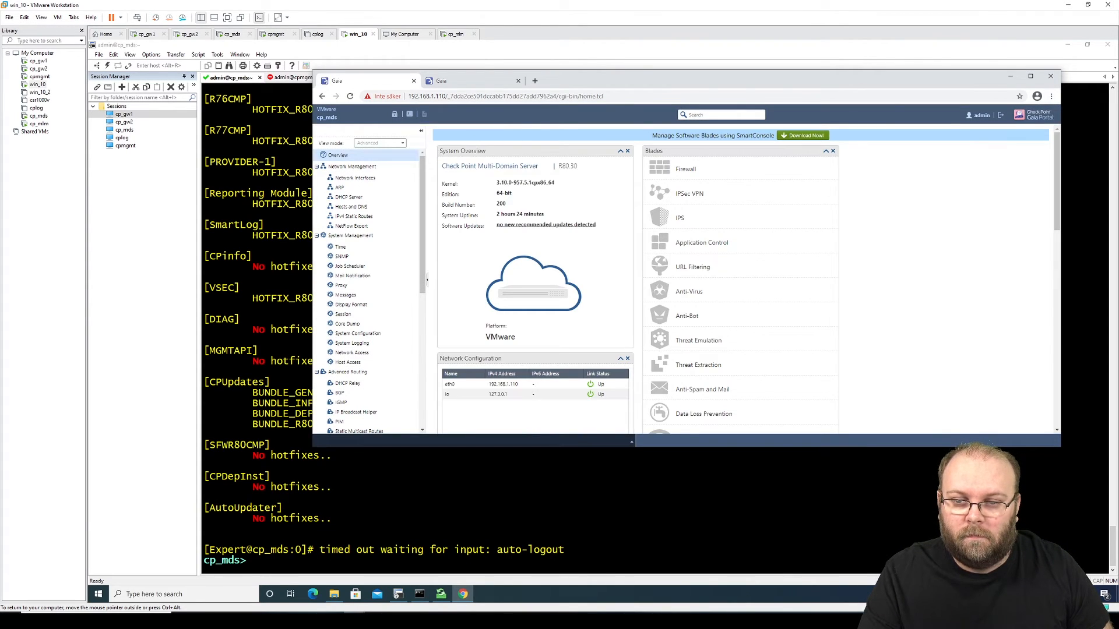
Step: Open cpmlm's Upgrades (CPUSE) Status and Actions page, noting agent build 1669, then open a new browser tab
left_click(466, 81)
left_click(403, 83)
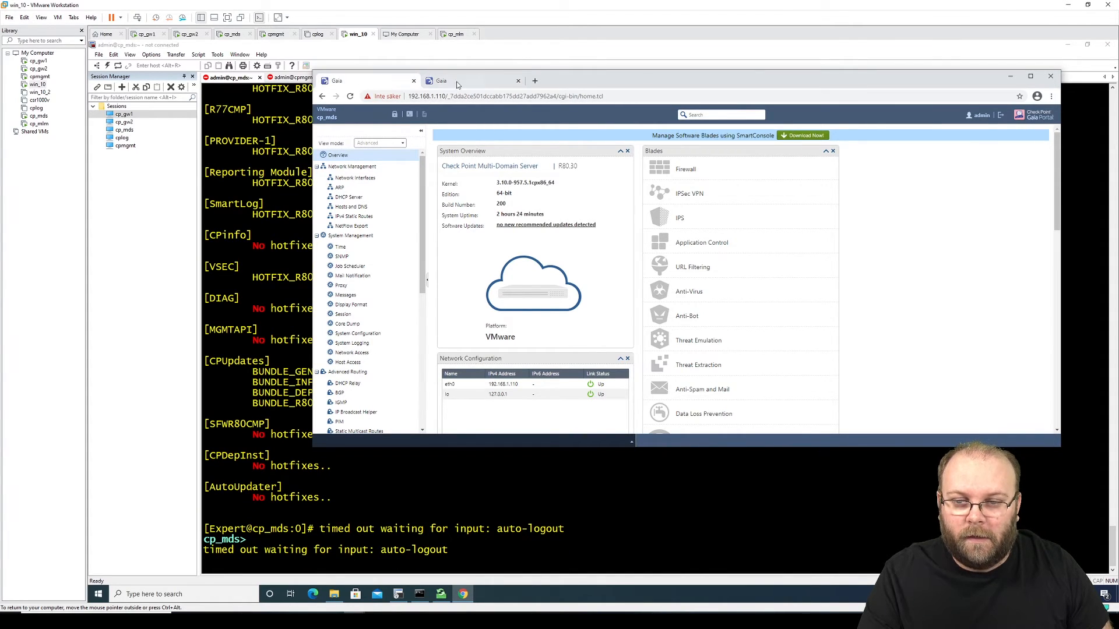
left_click(487, 83)
left_click(380, 79)
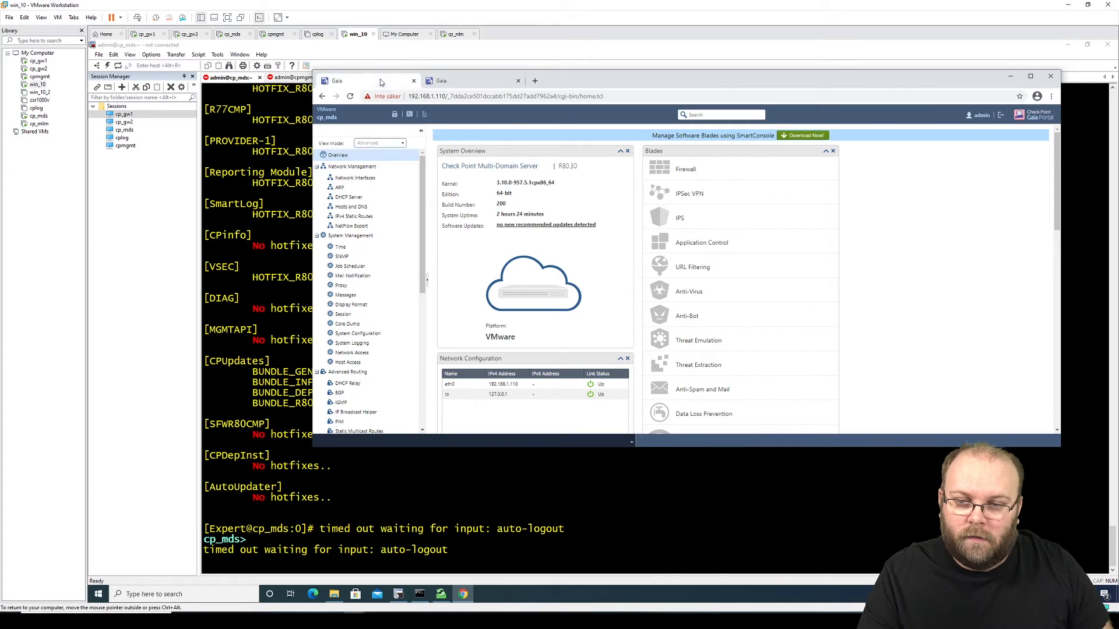
left_click(470, 79)
left_click(380, 79)
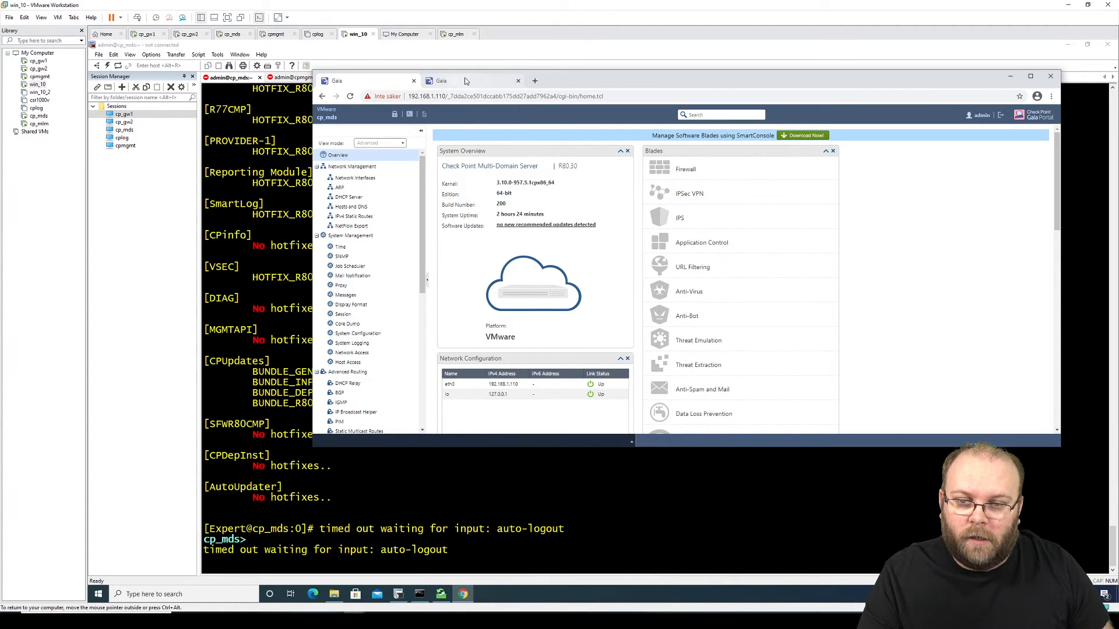
left_click(472, 82)
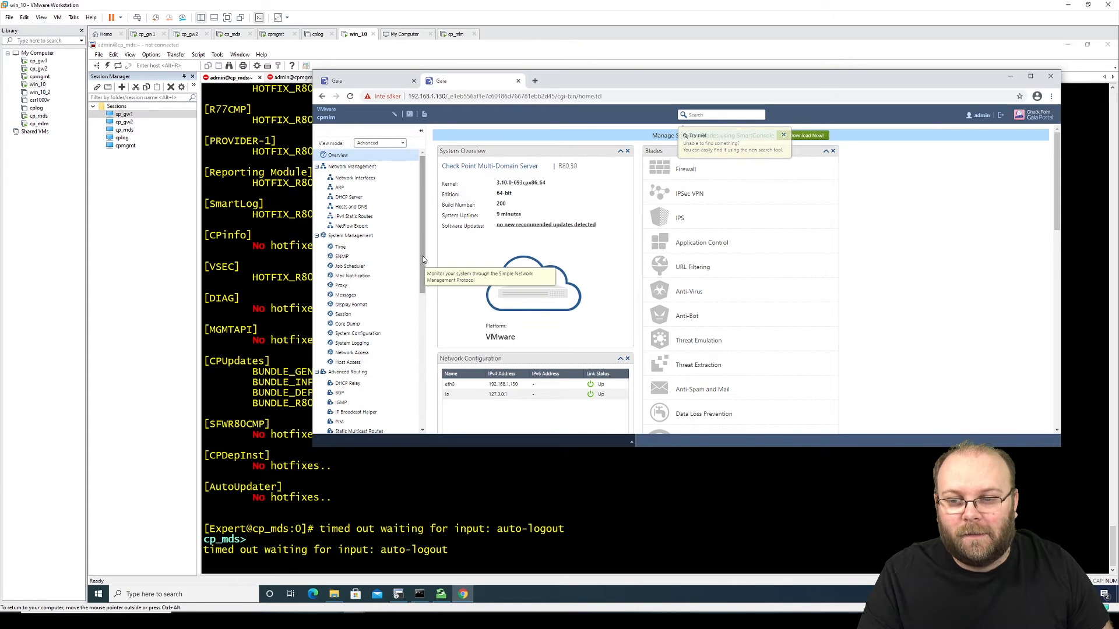
left_click_drag(424, 259, 424, 402)
left_click(354, 421)
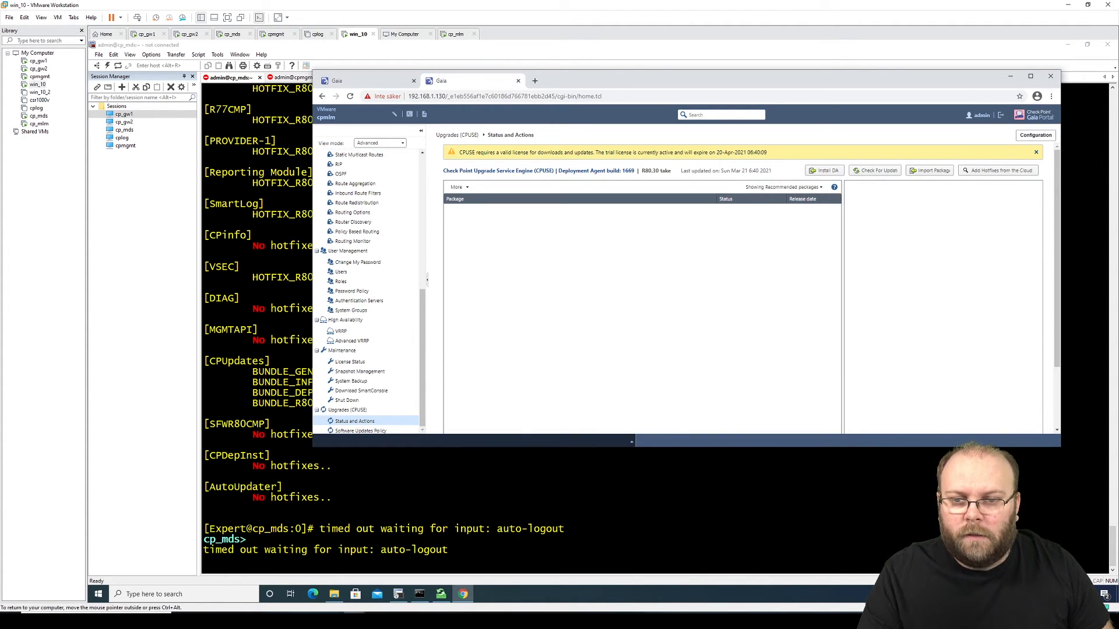
double_click(628, 171)
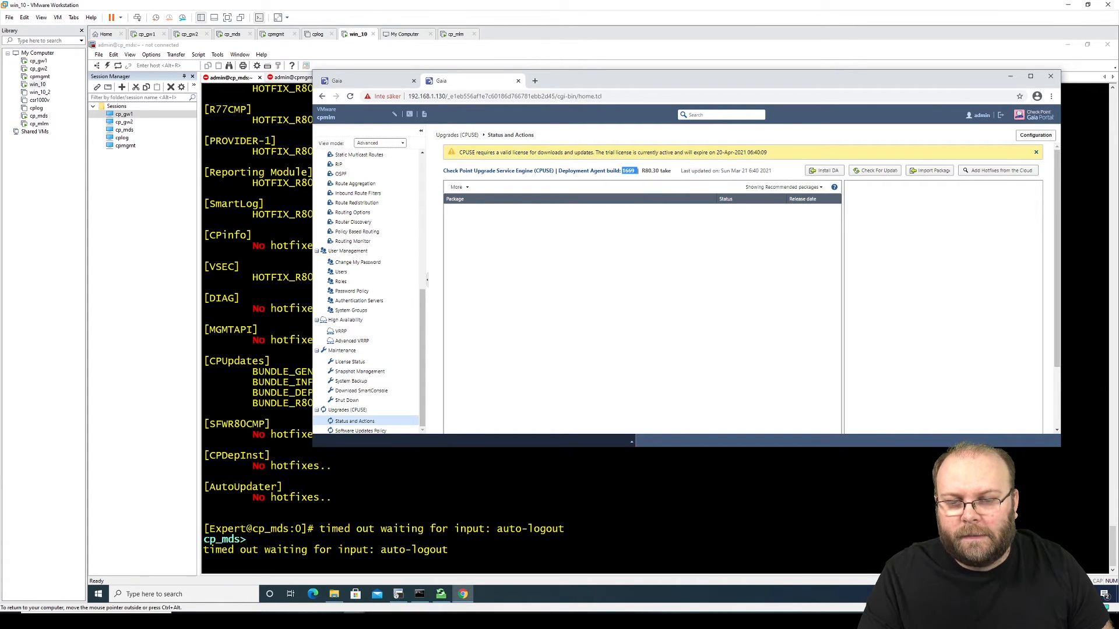
left_click(618, 206)
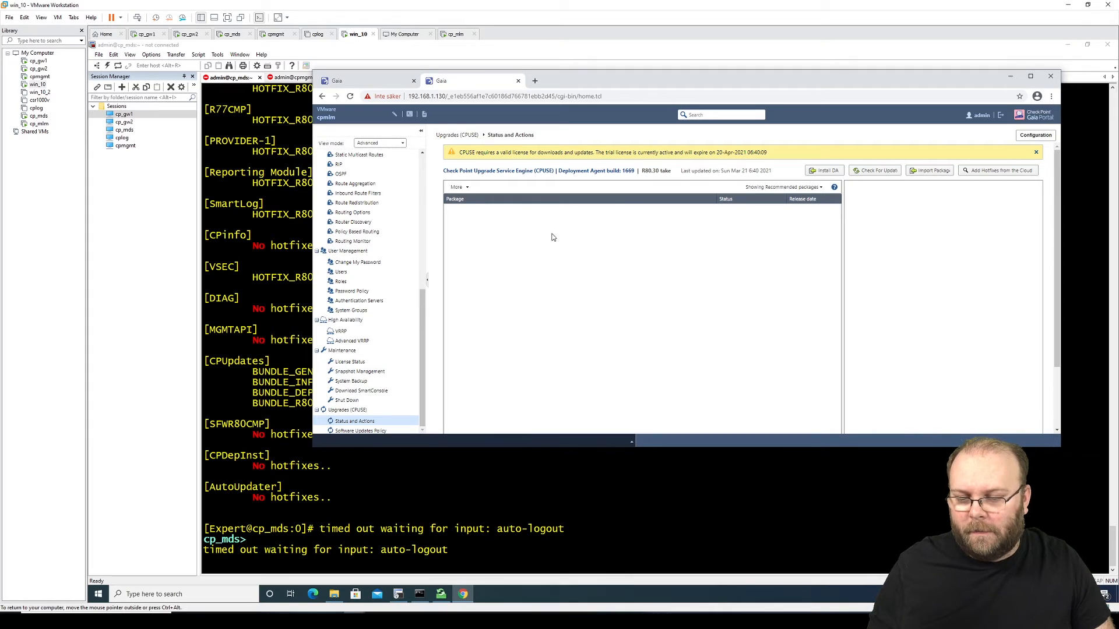
left_click(535, 81)
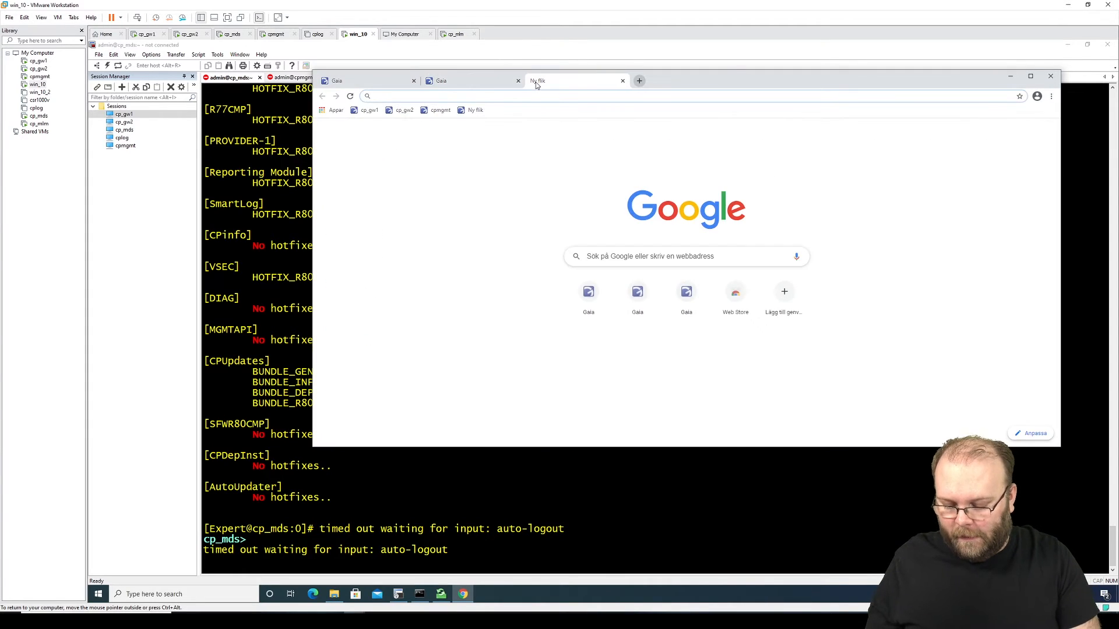
Step: Search for the Check Point Deployment Agent, download the build 2019 .tgz, and return to cpmlm's portal tab
type("check point da ag")
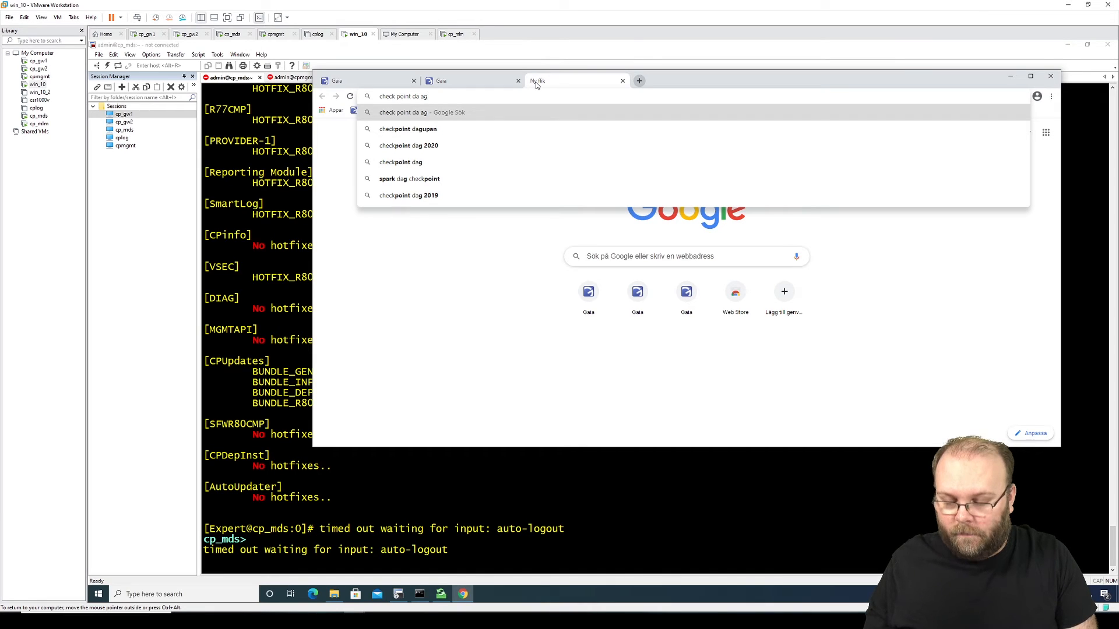
type("ent")
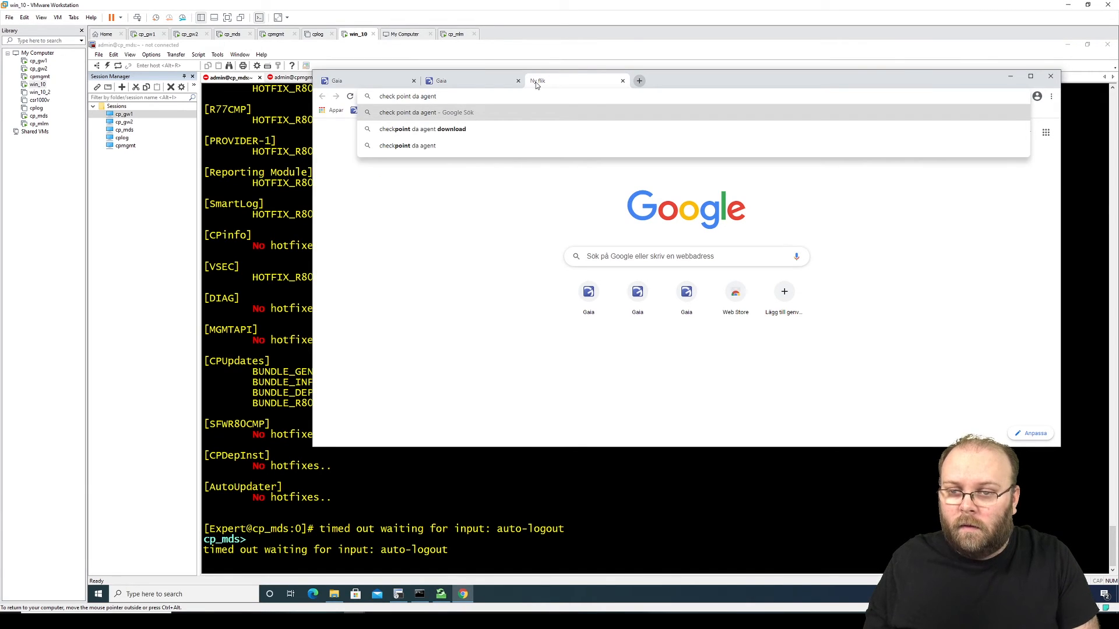
key("Down")
key("Return")
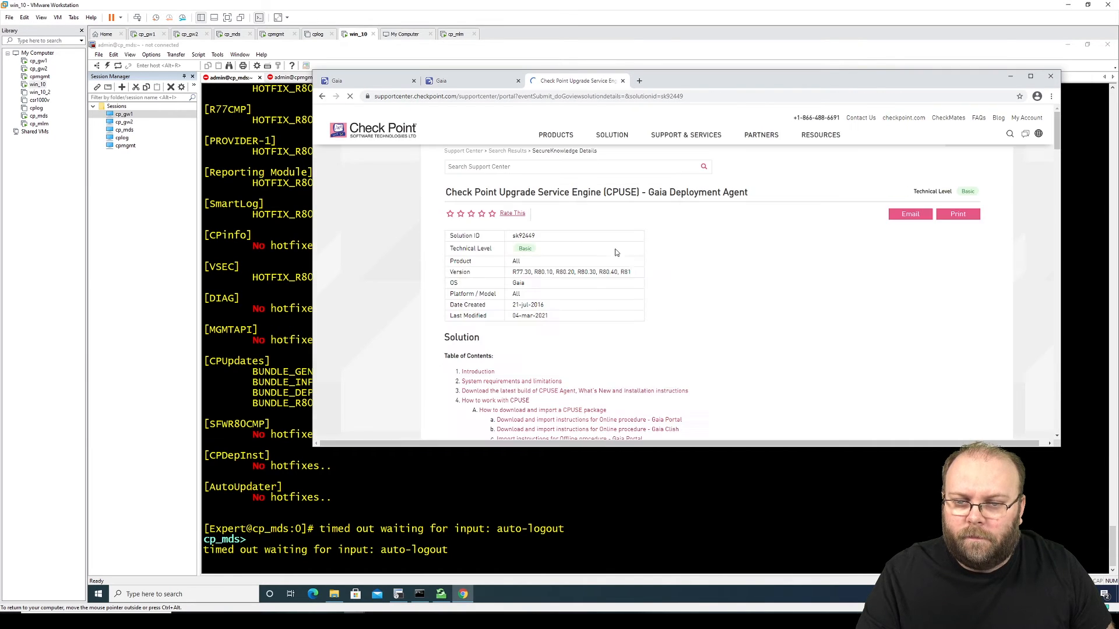
scroll(663, 301, "down", 5)
scroll(663, 301, "down", 15)
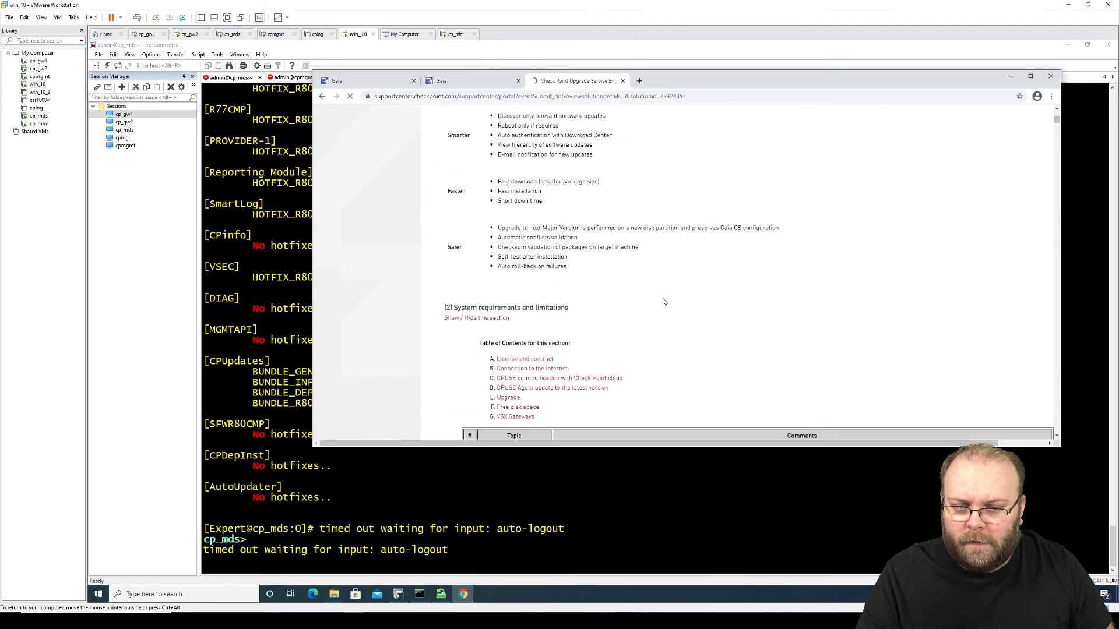
scroll(664, 295, "up", 5)
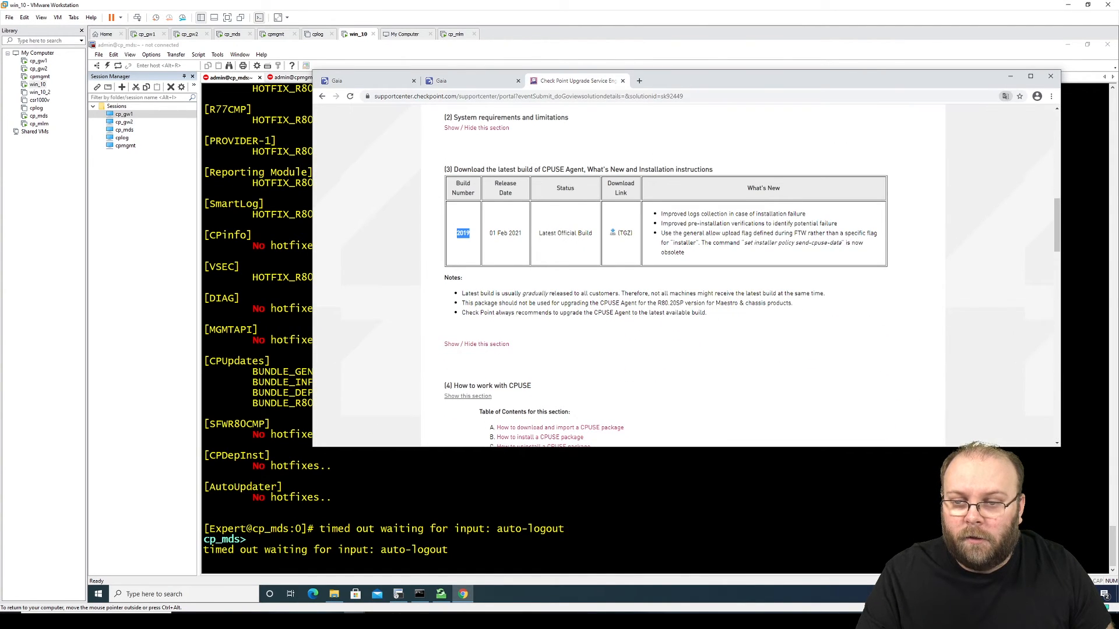
left_click(612, 233)
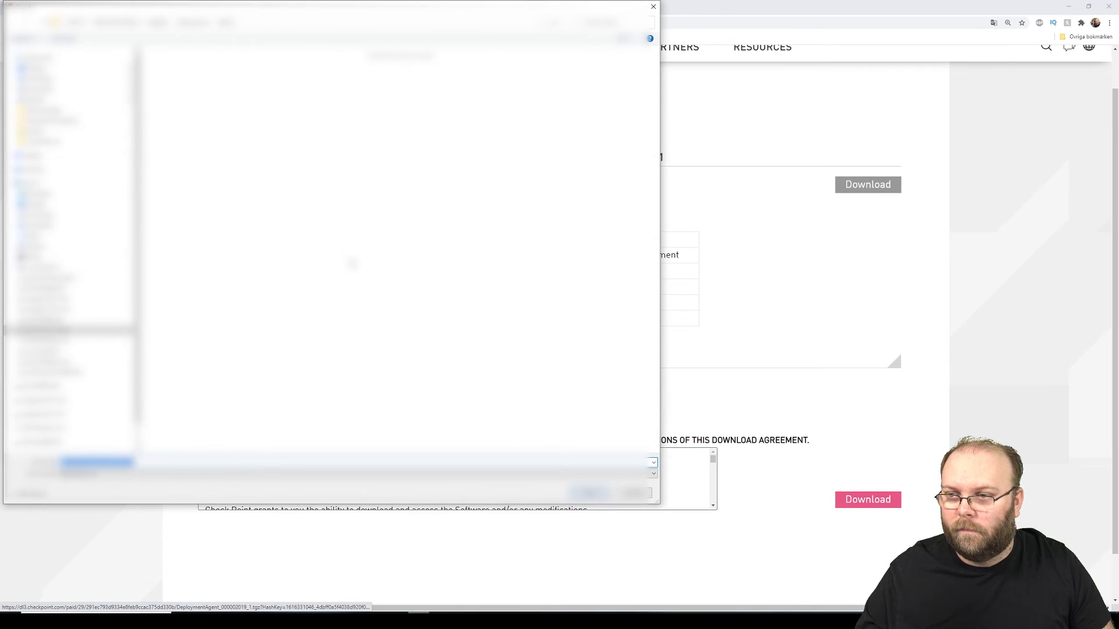
key("Return")
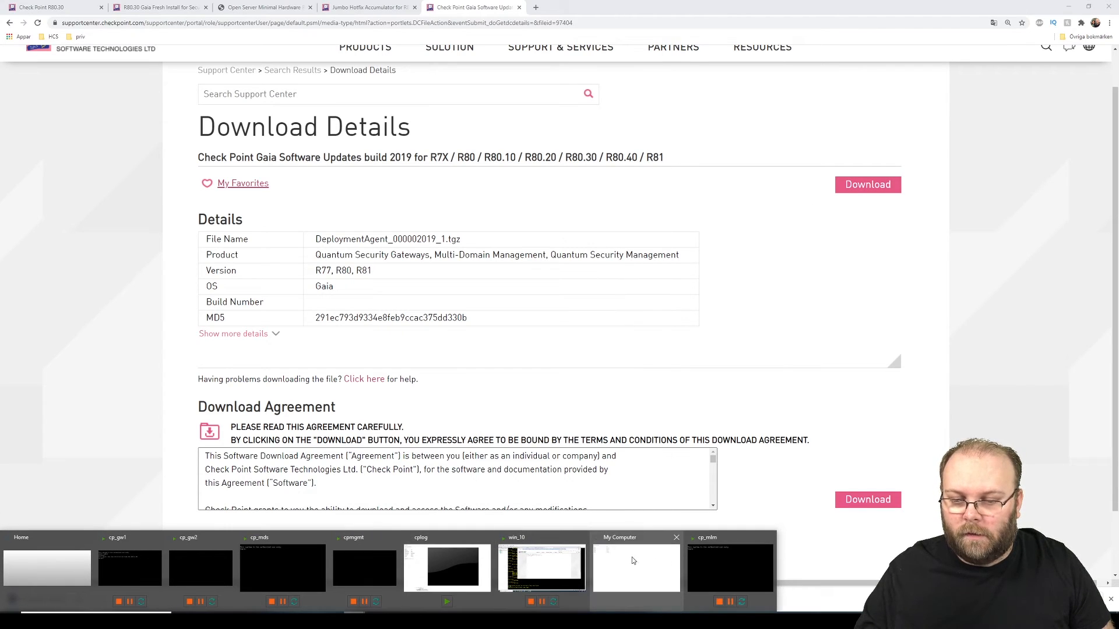
left_click(570, 561)
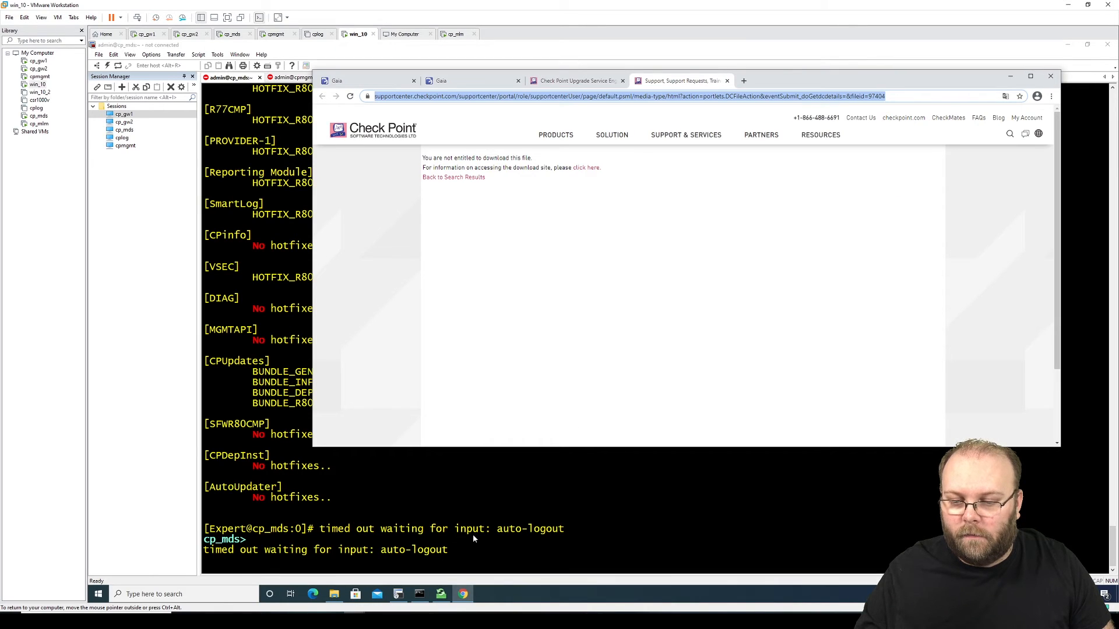
left_click(478, 80)
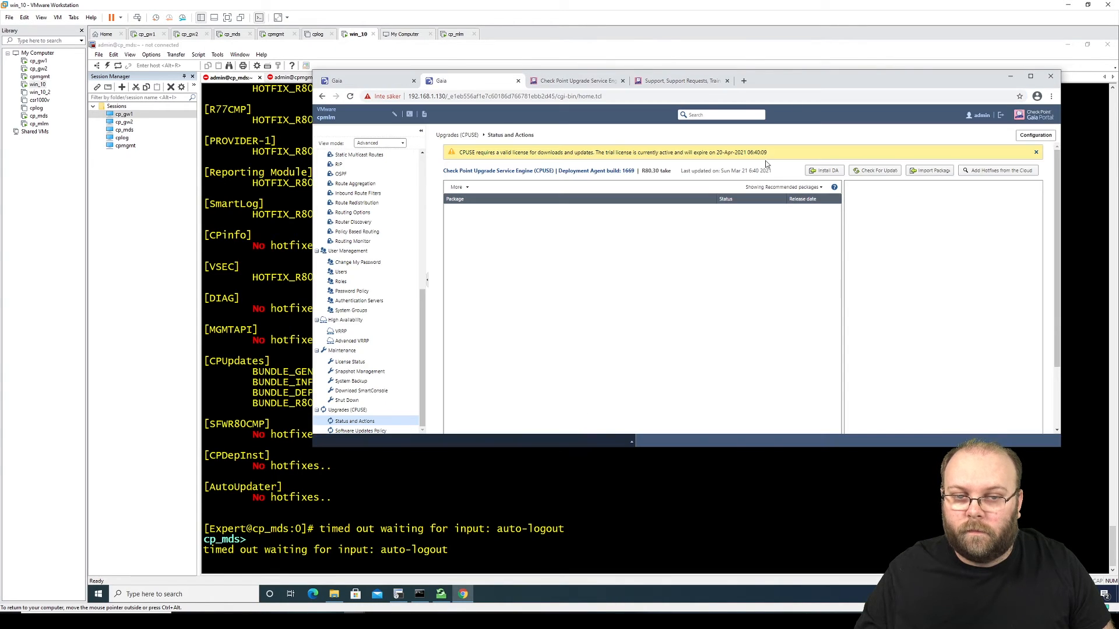
Step: Install the Deployment Agent from offline file DeploymentAgent_000002019_1.tgz on cpmlm
left_click(814, 175)
left_click(720, 273)
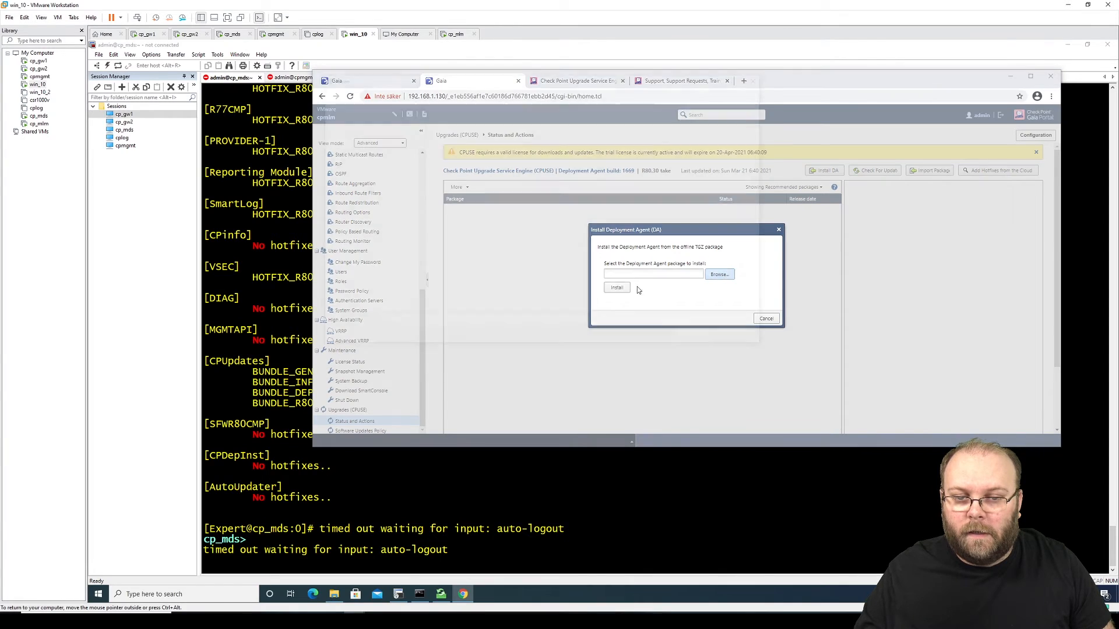
left_click(443, 133)
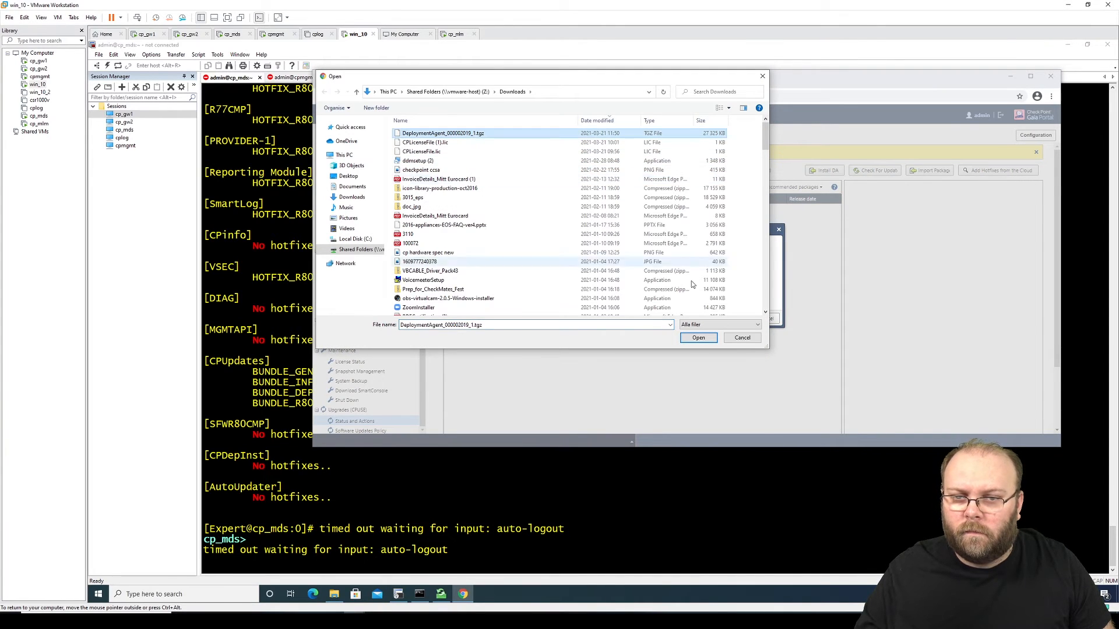
left_click(702, 339)
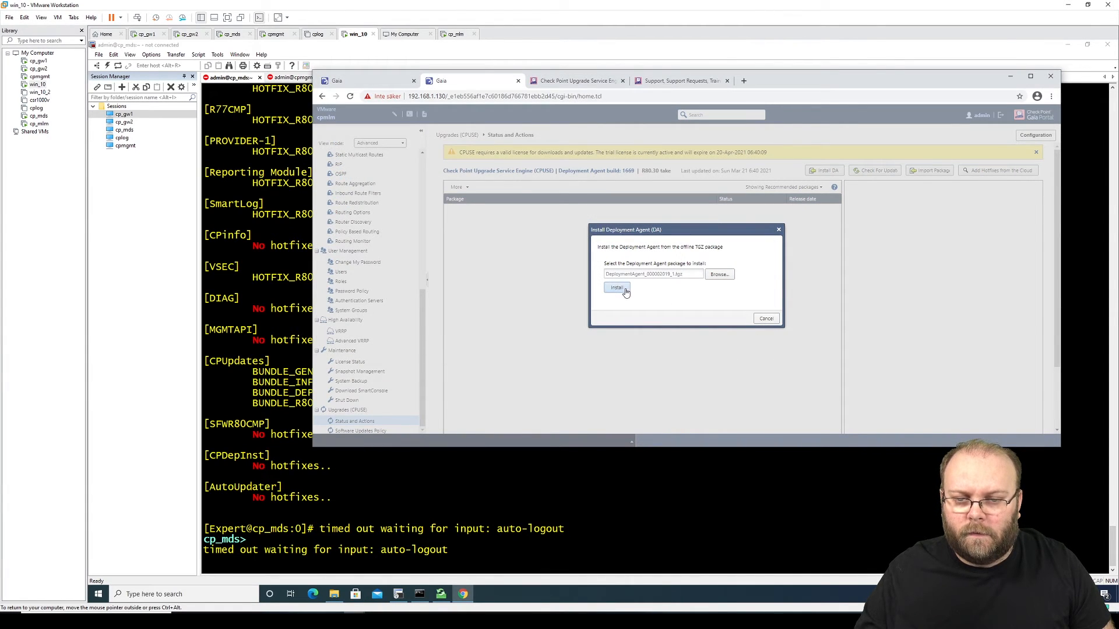
left_click(617, 292)
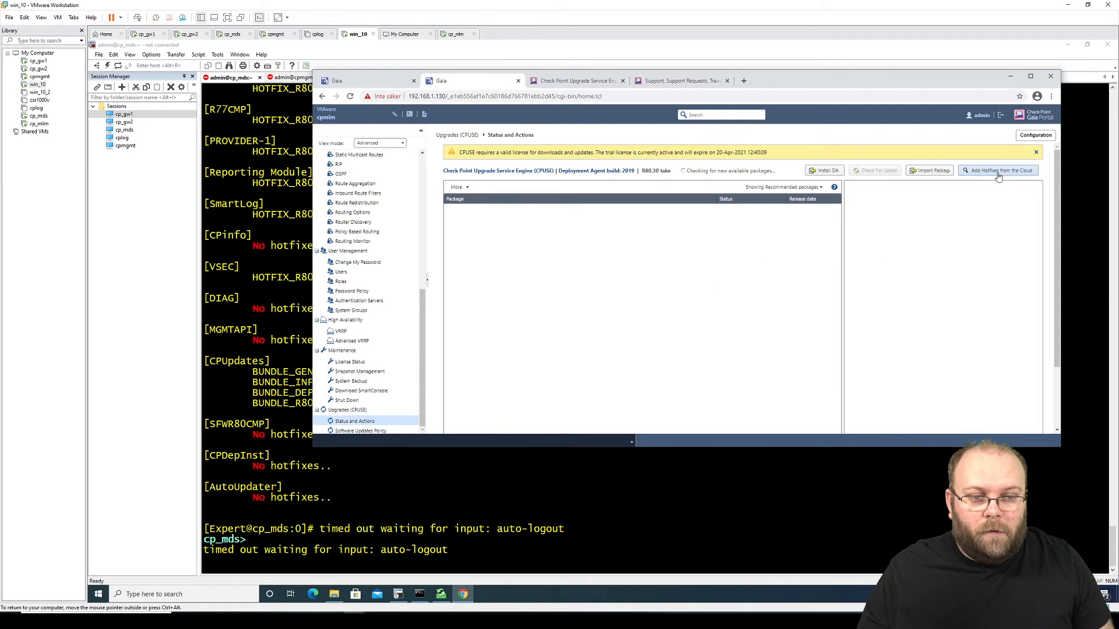
Step: Import the JUMBO_HF_Bundle_T219 .tar from Downloads, then set the package list to show all packages
left_click(934, 171)
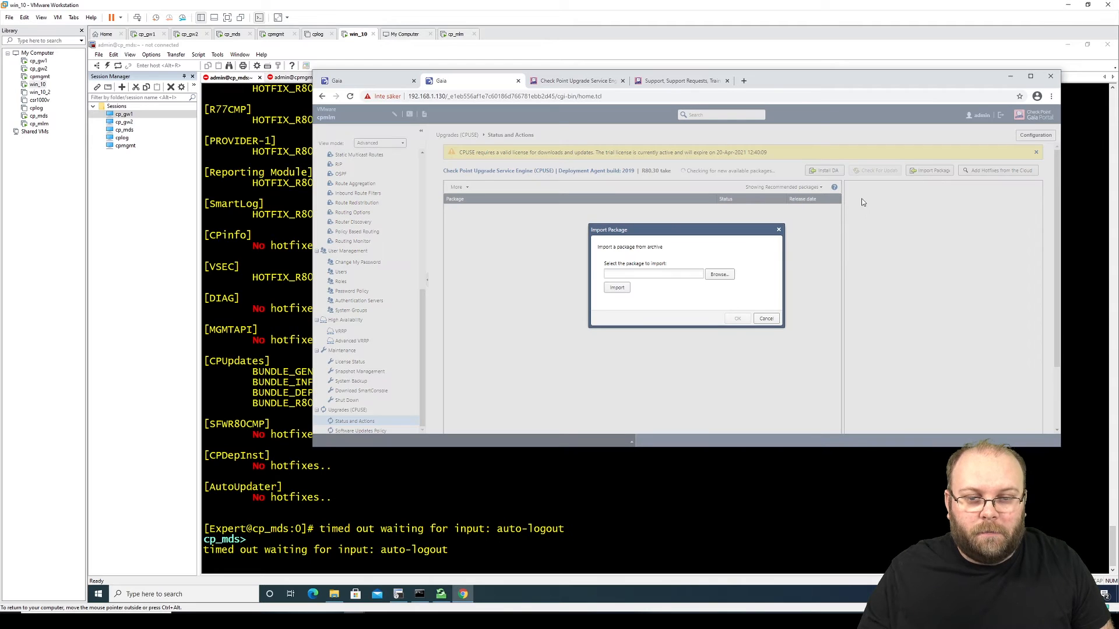
left_click(728, 275)
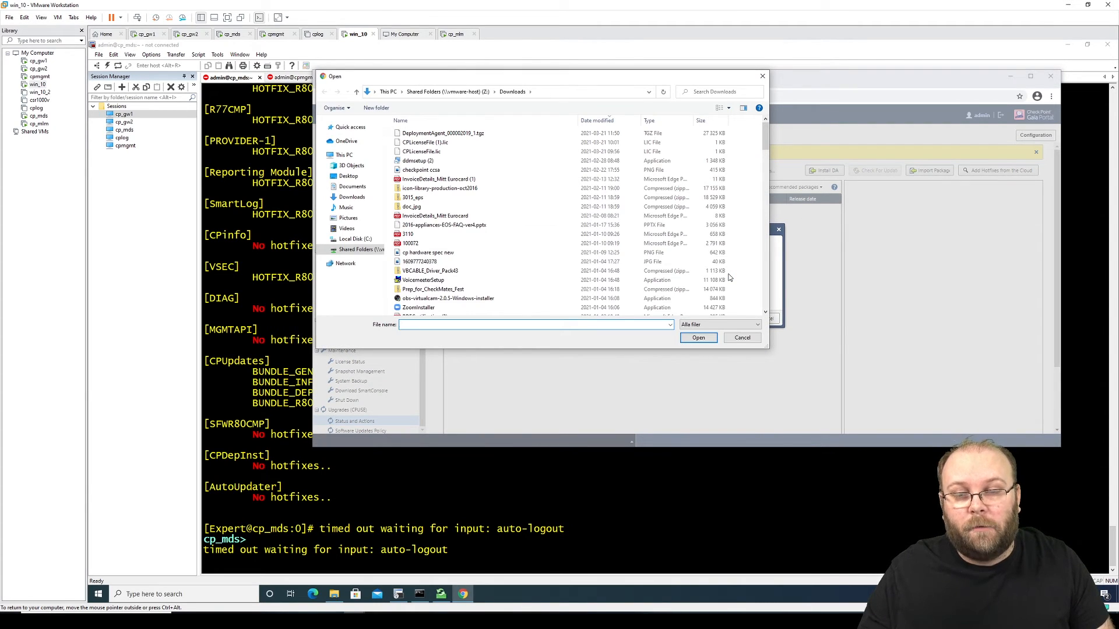
left_click(357, 200)
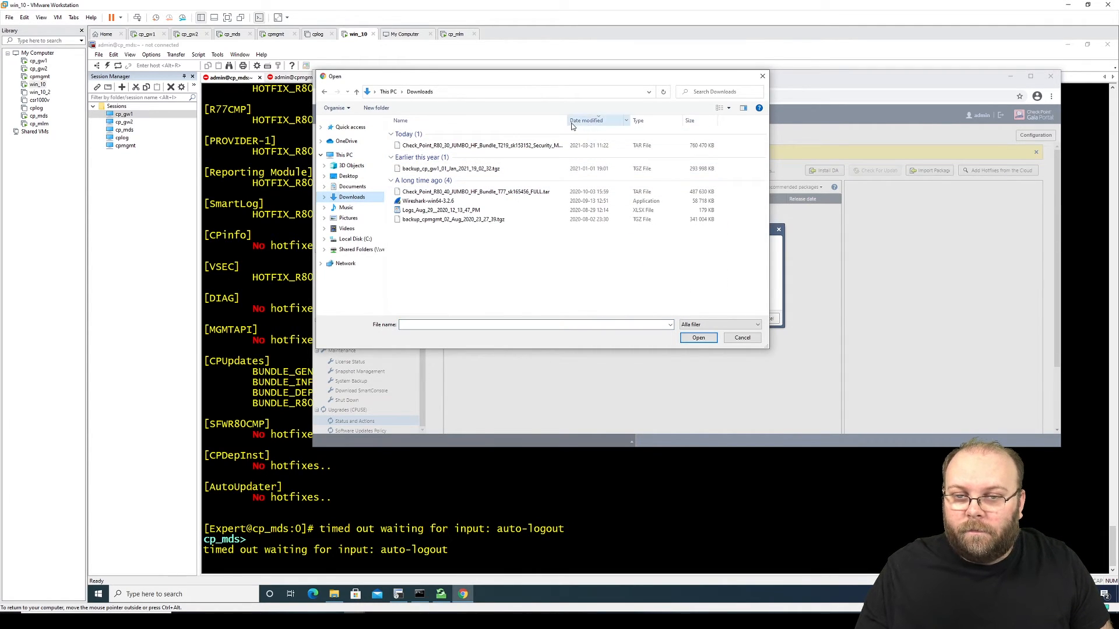
left_click_drag(578, 121, 654, 119)
left_click(450, 146)
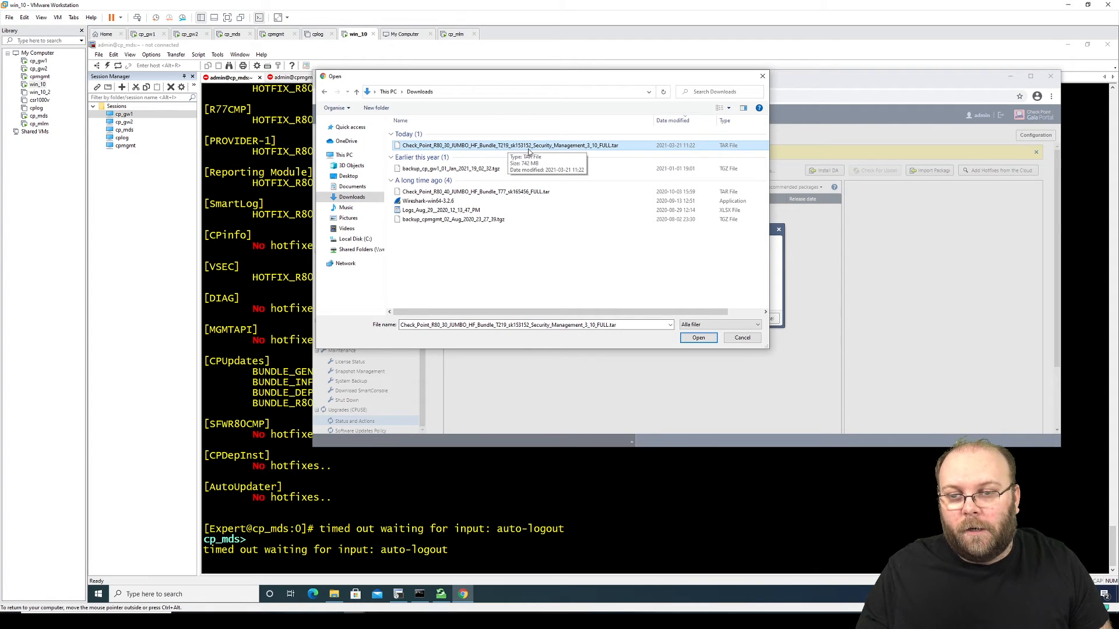
left_click(693, 338)
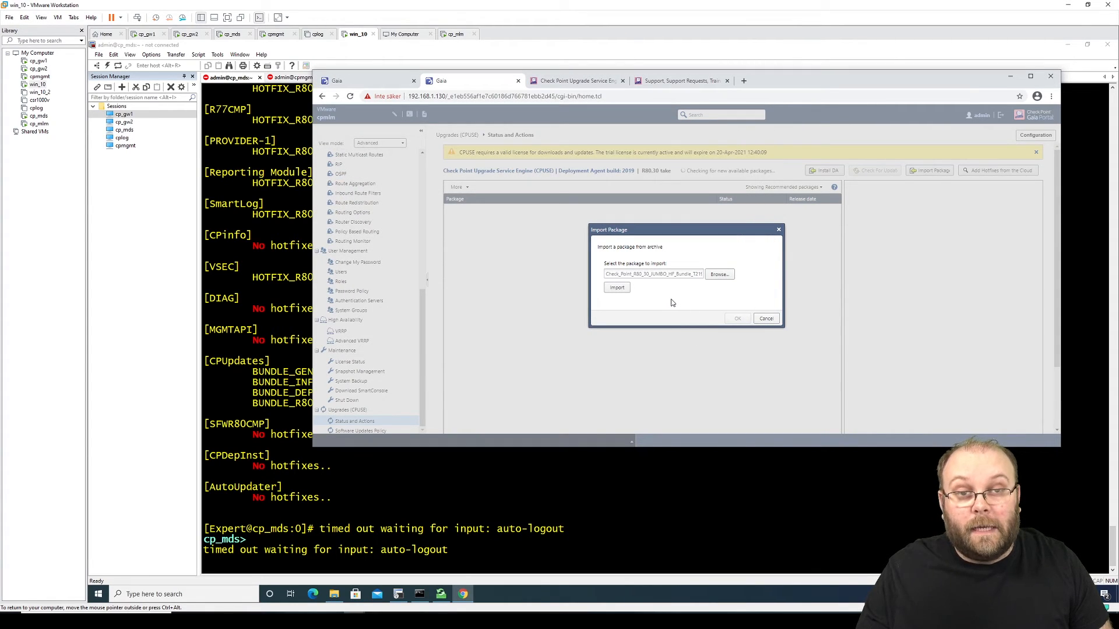
left_click(618, 290)
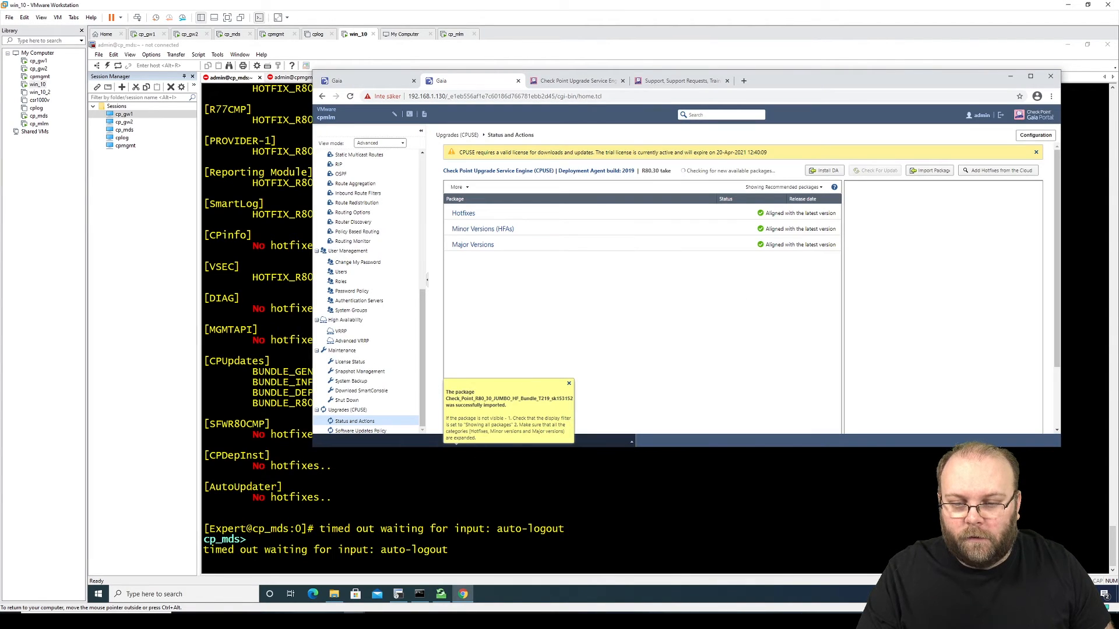
left_click(569, 386)
left_click(784, 187)
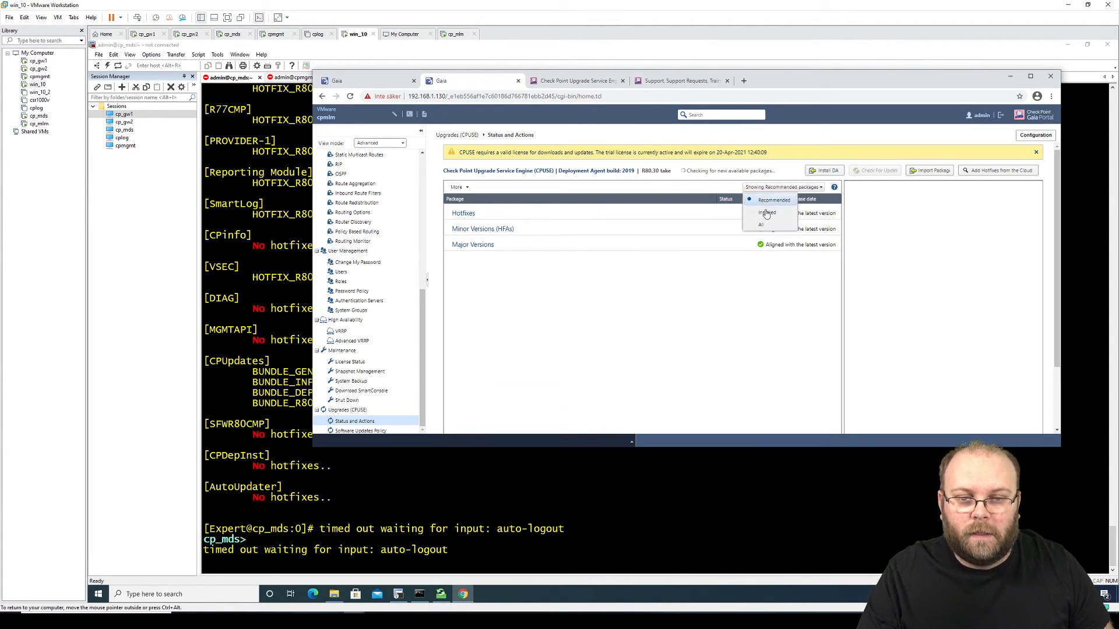
left_click(767, 226)
Step: Run More > Verifier on the selected R80.30 Jumbo Hotfix Take 219 package
left_click(525, 226)
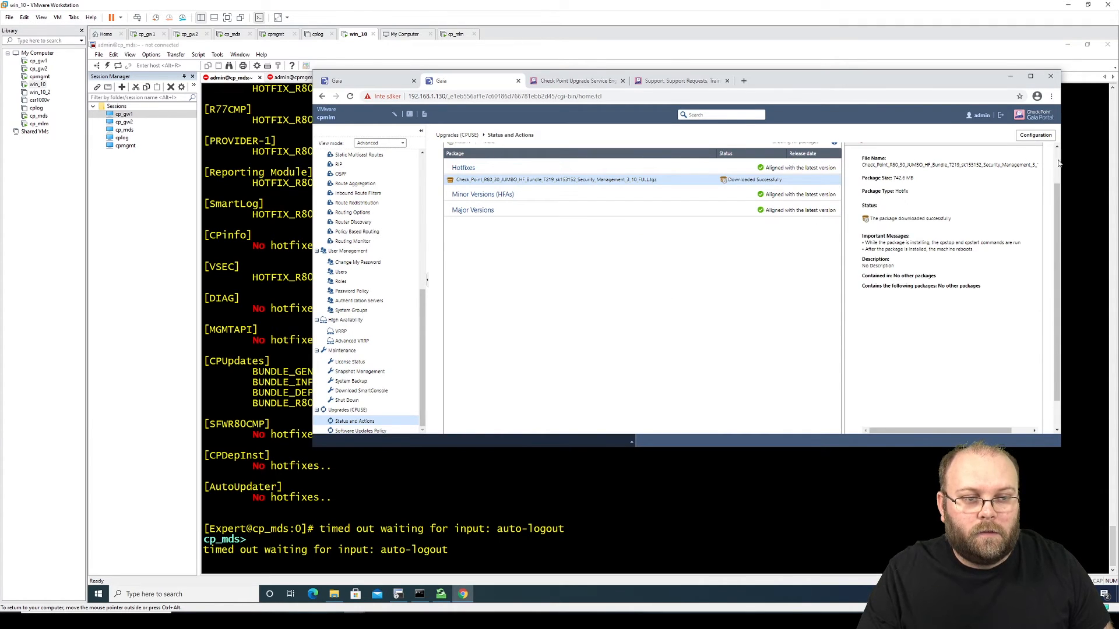
scroll(1059, 164, "up", 2)
left_click(489, 187)
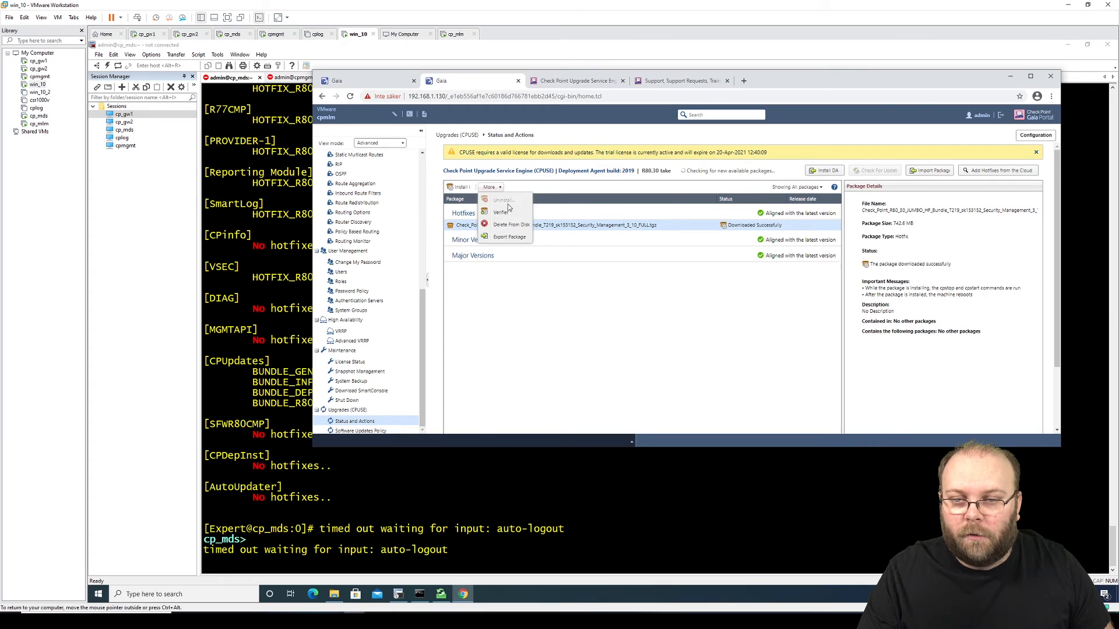
left_click(509, 212)
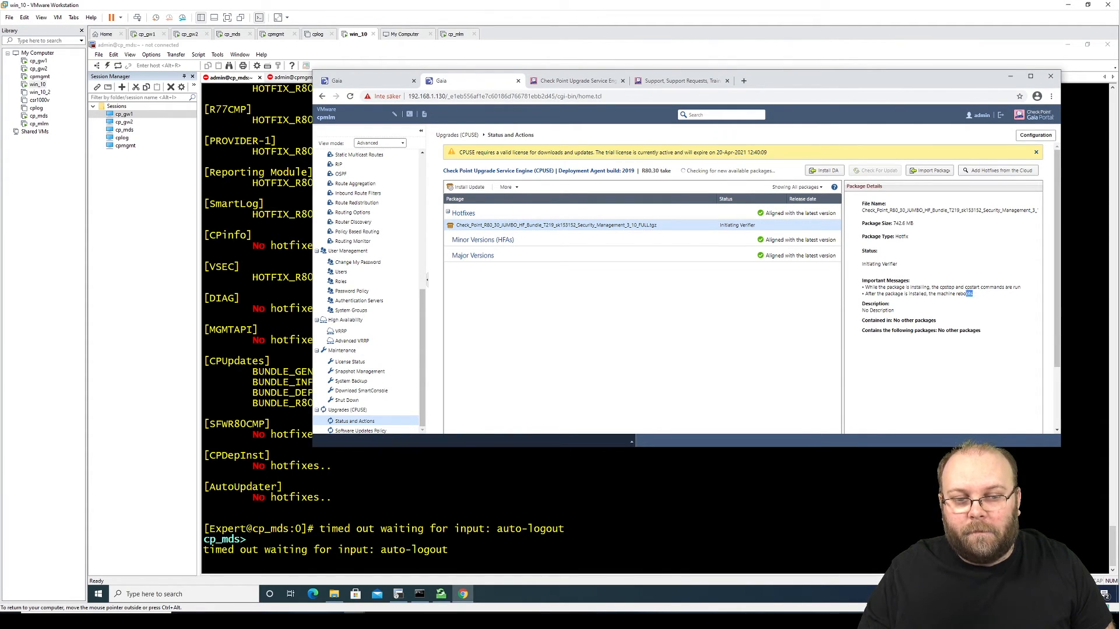
left_click_drag(973, 294, 895, 294)
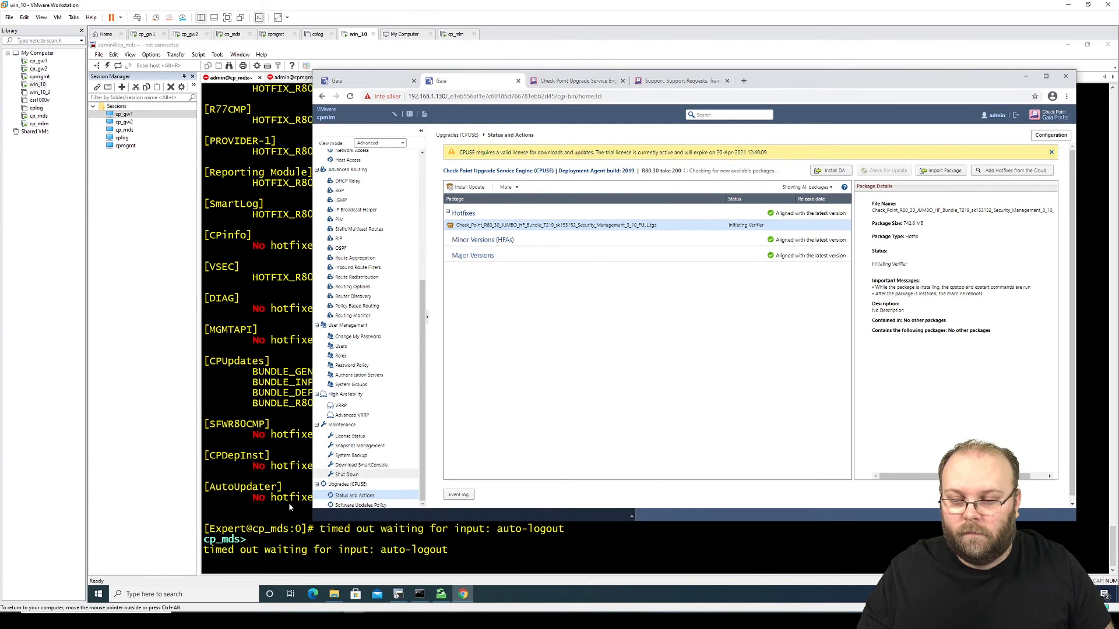
left_click(99, 594)
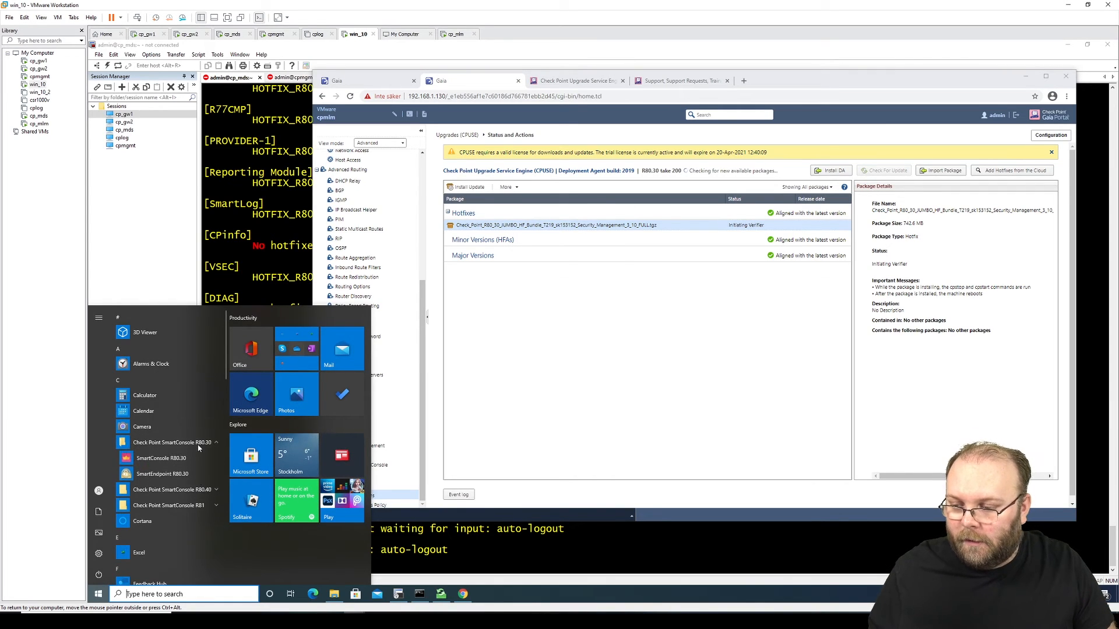
Step: Launch SmartConsole, review domains MAIN01 and sec001–sec003, then bring Chrome's Gaia Portal back
left_click(186, 458)
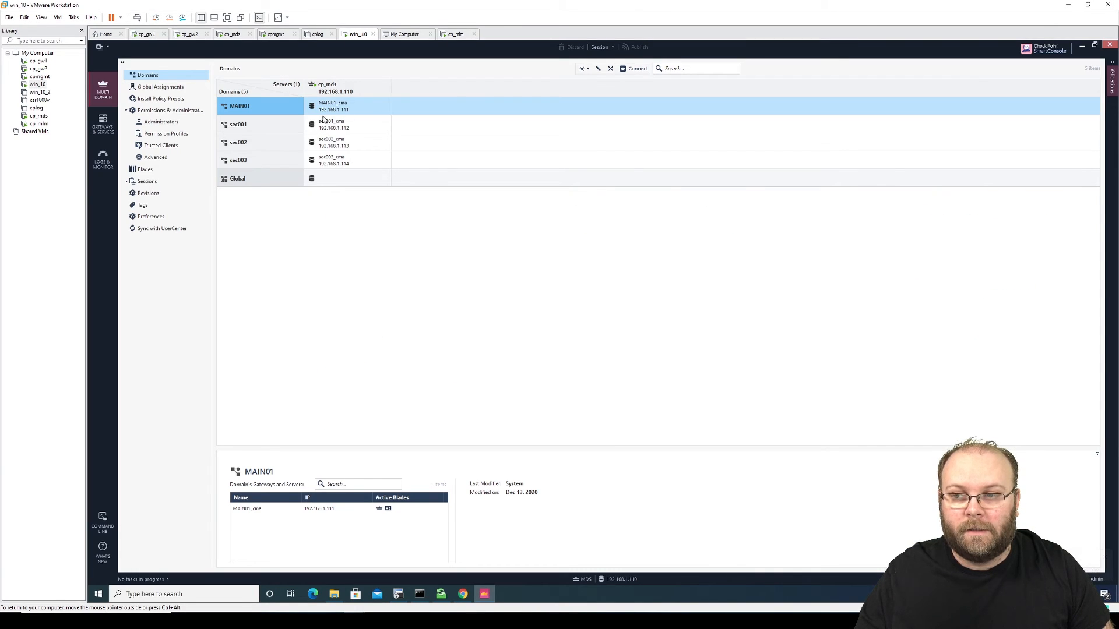
left_click(267, 125)
left_click(263, 143)
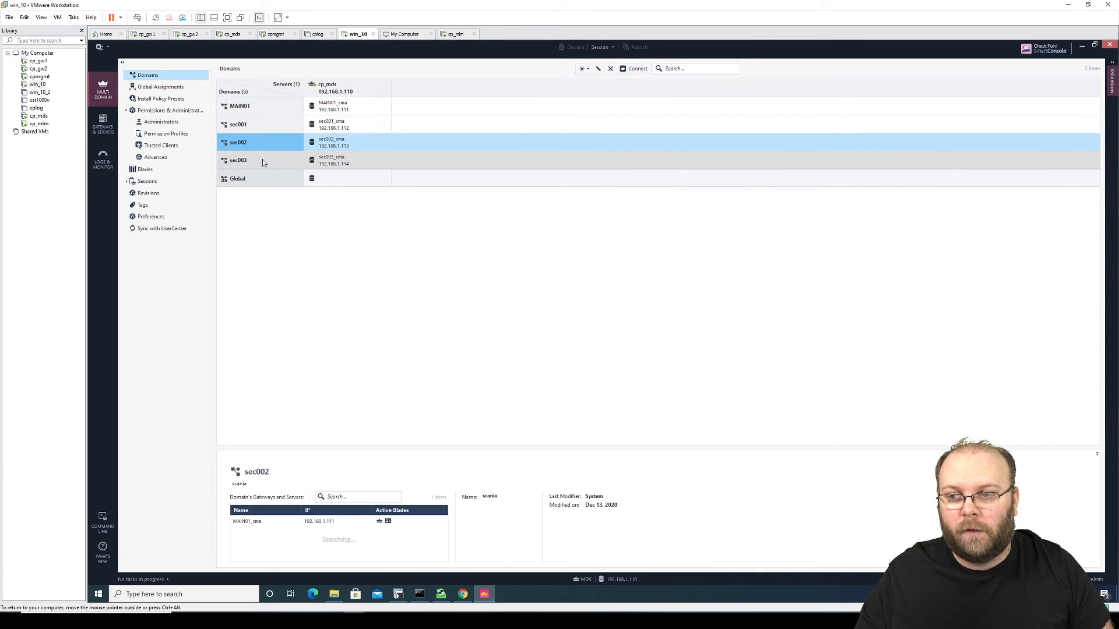
left_click(262, 159)
left_click(263, 106)
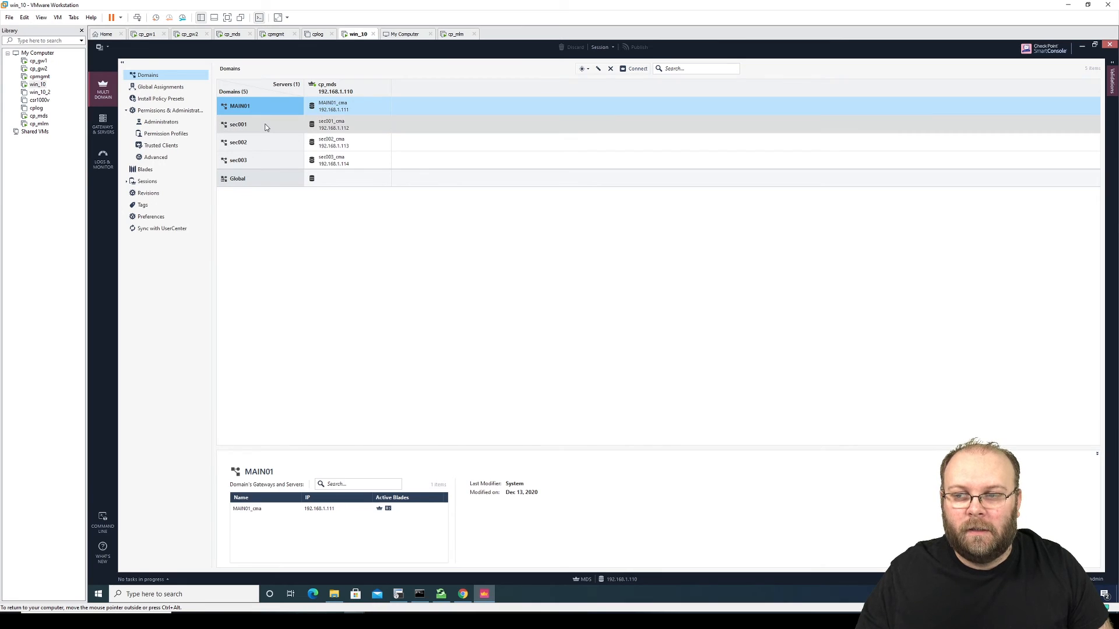
left_click(264, 125)
left_click(260, 142)
left_click(260, 161)
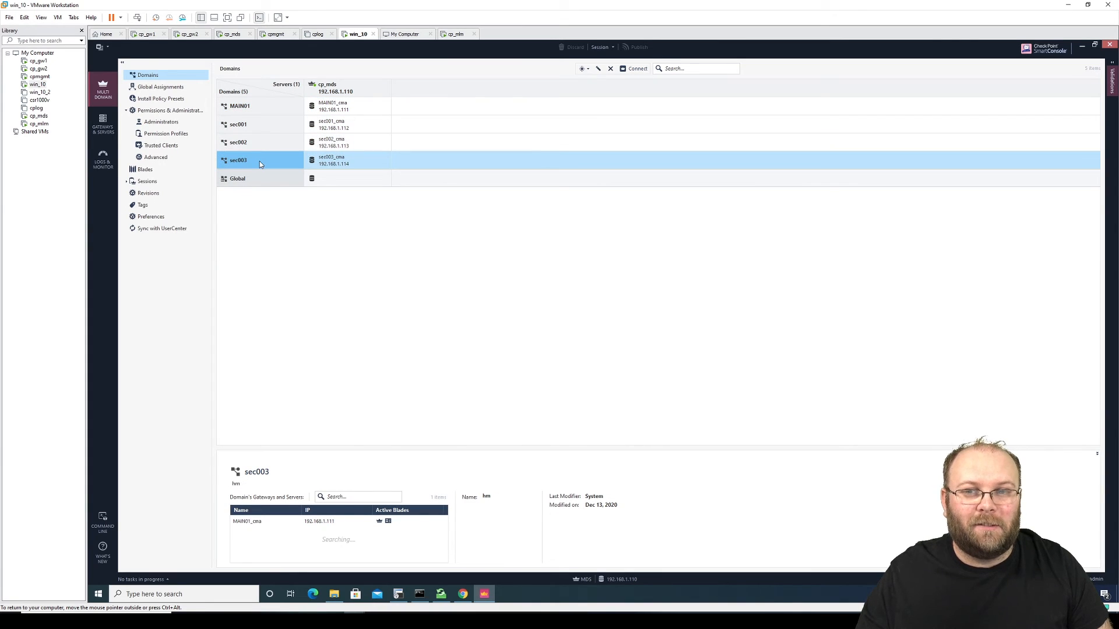
left_click(255, 106)
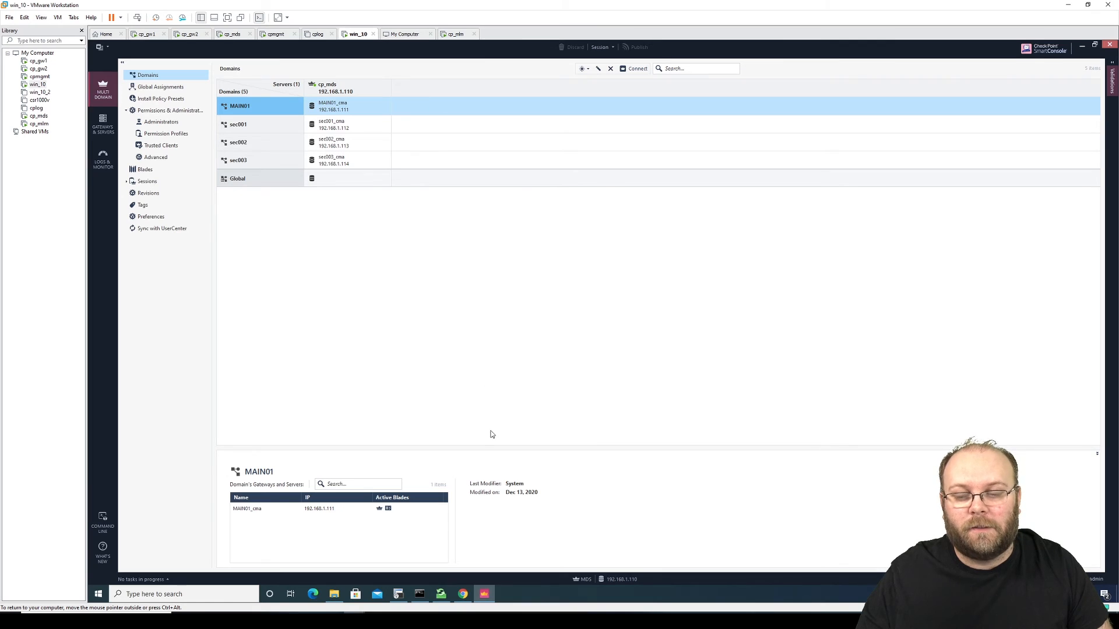
left_click(466, 595)
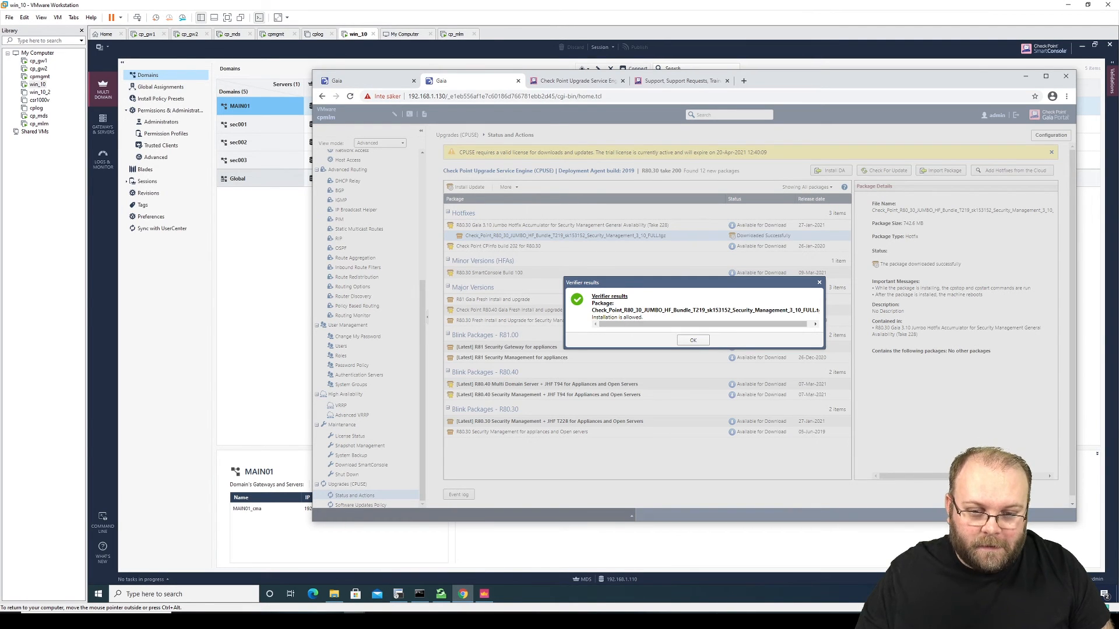
Step: After the passing Verifier check, install the imported T219 Jumbo hotfix on cp_mlm with automatic reboot
left_click_drag(641, 317, 591, 318)
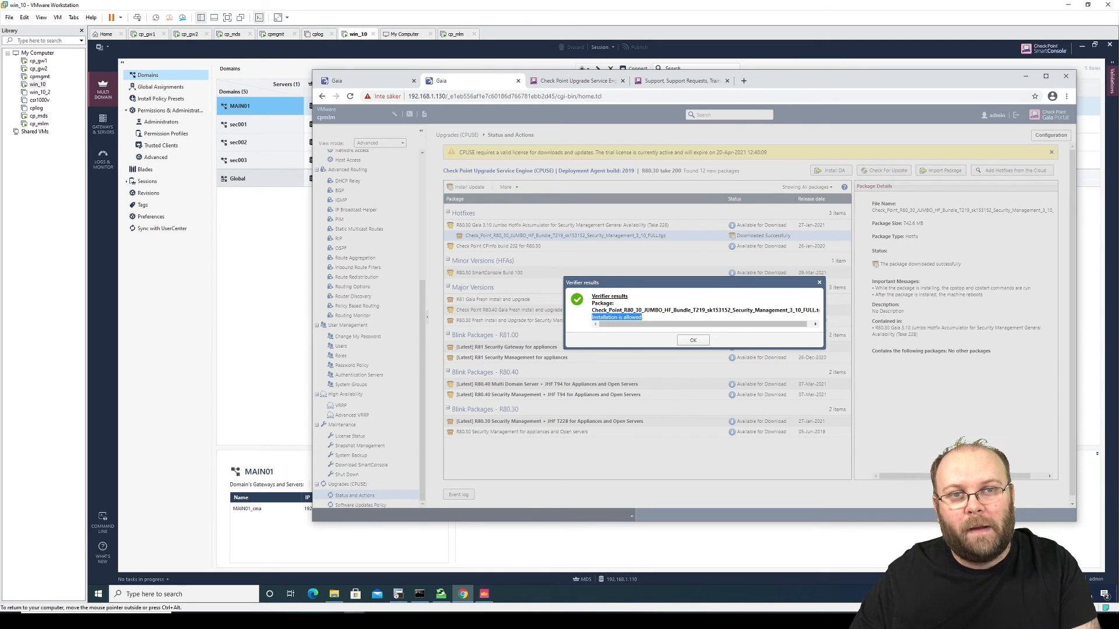
left_click(691, 341)
left_click(640, 225)
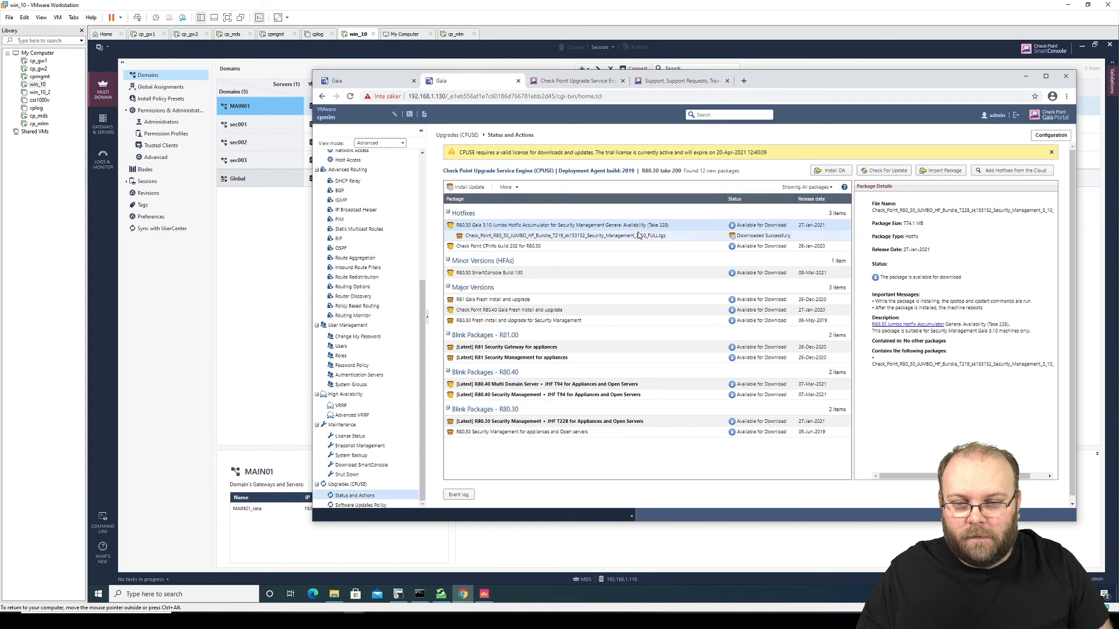
left_click(627, 234)
left_click(468, 187)
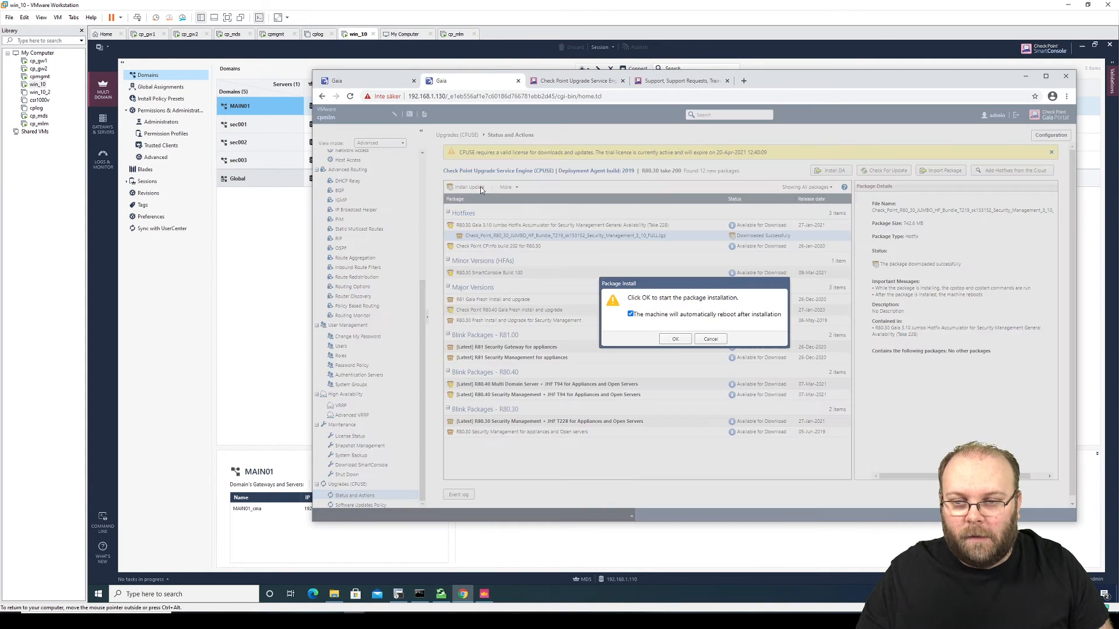
left_click(679, 341)
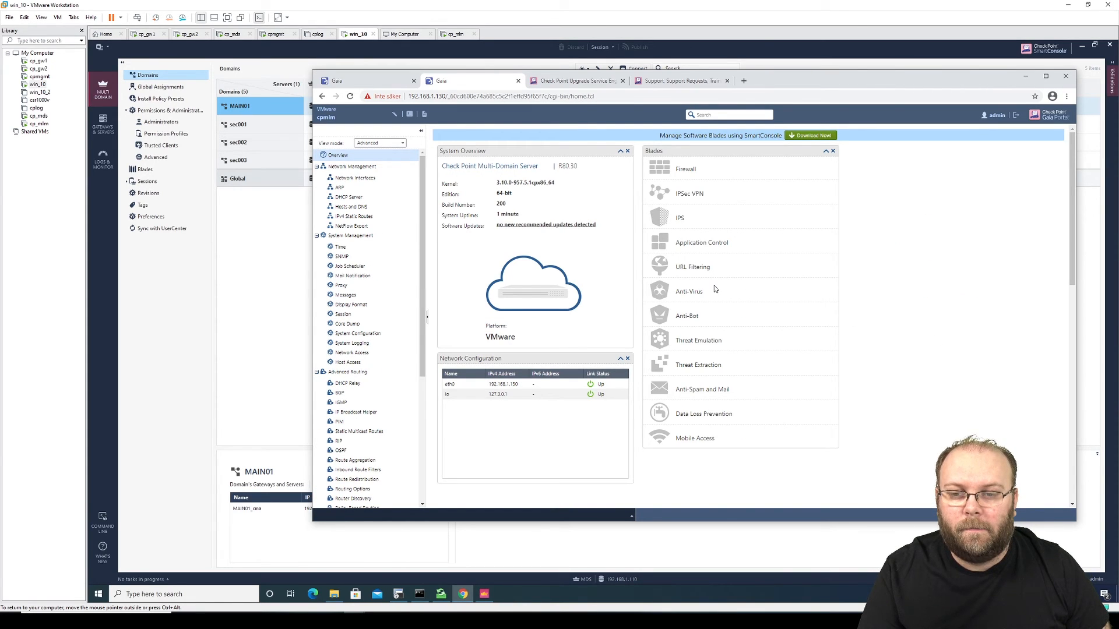
Step: Compare the rebooted cp_mlm overview and kernel version against the cp_mds Gaia overview
left_click_drag(561, 184, 495, 184)
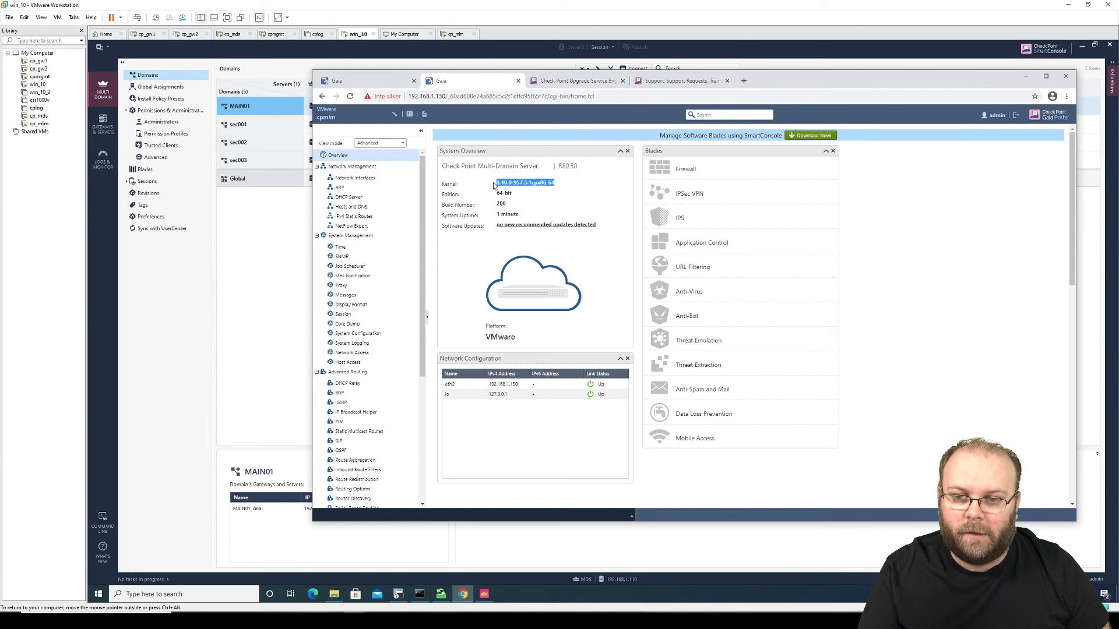
left_click(389, 79)
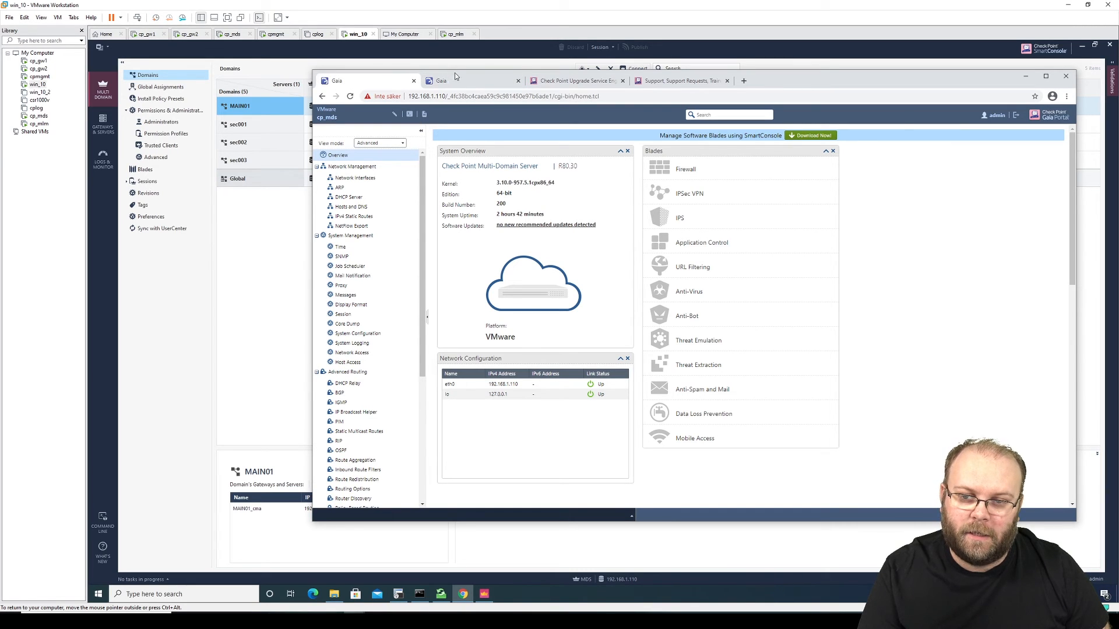
left_click(454, 81)
left_click(389, 80)
left_click(467, 82)
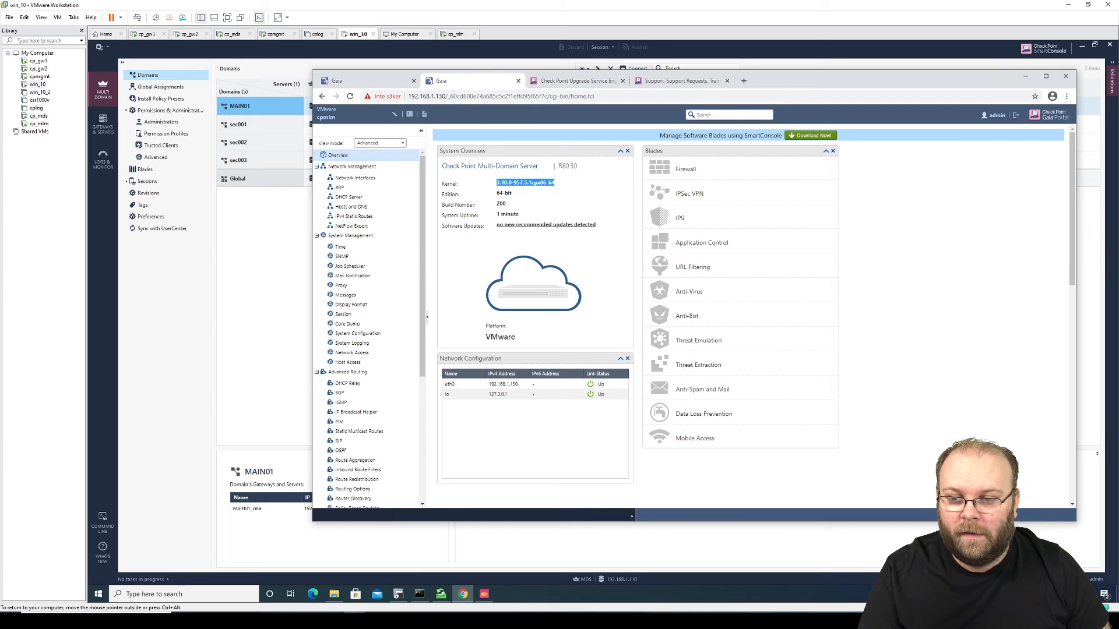
Step: Confirm in CPUSE Status and Actions, showing all packages, that T219 is installed, then return to SmartConsole
left_click_drag(422, 318, 420, 446)
left_click(385, 493)
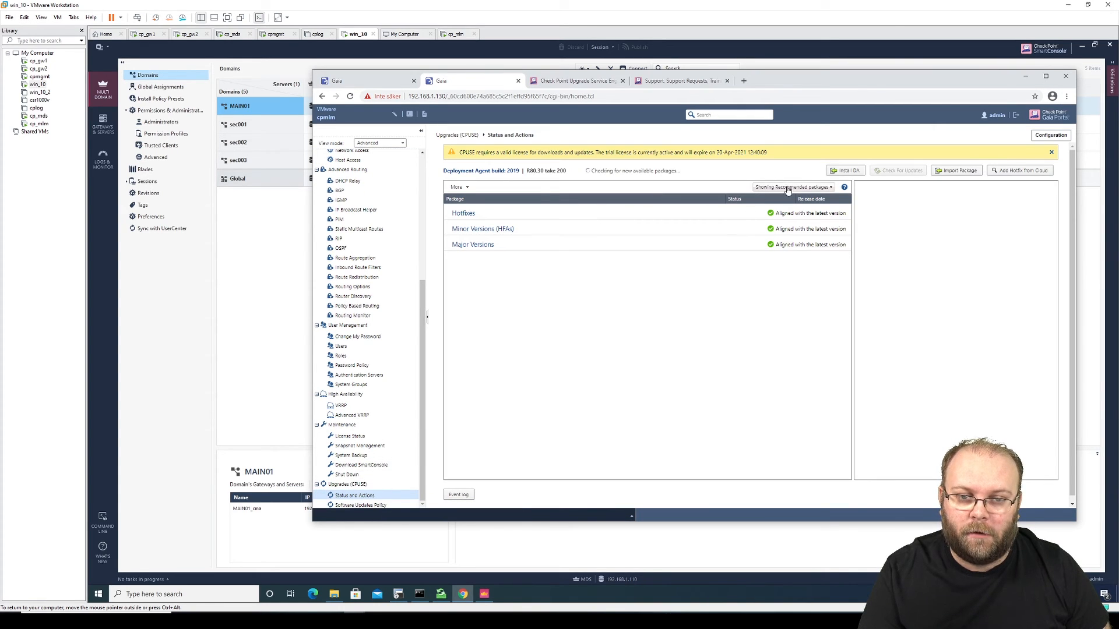
left_click(788, 189)
left_click(781, 226)
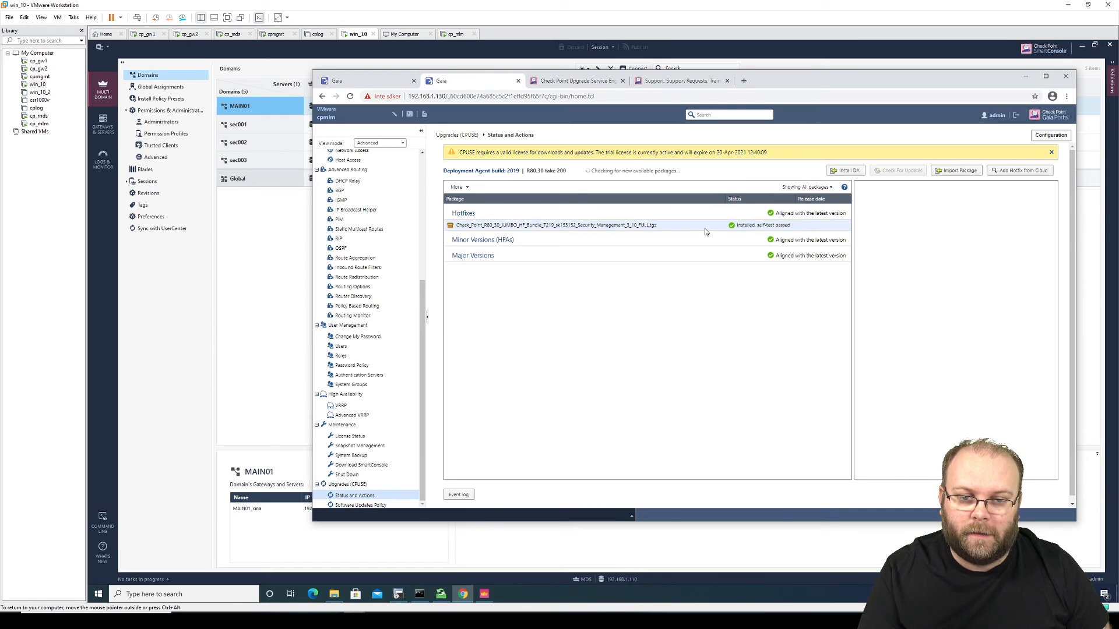
left_click(529, 227)
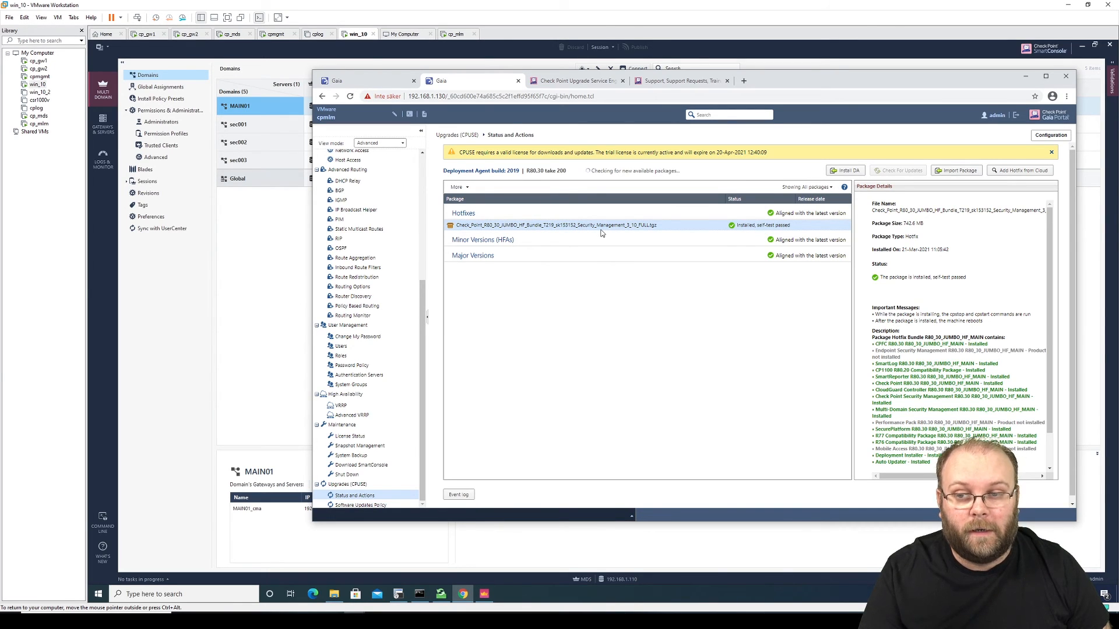
left_click(282, 240)
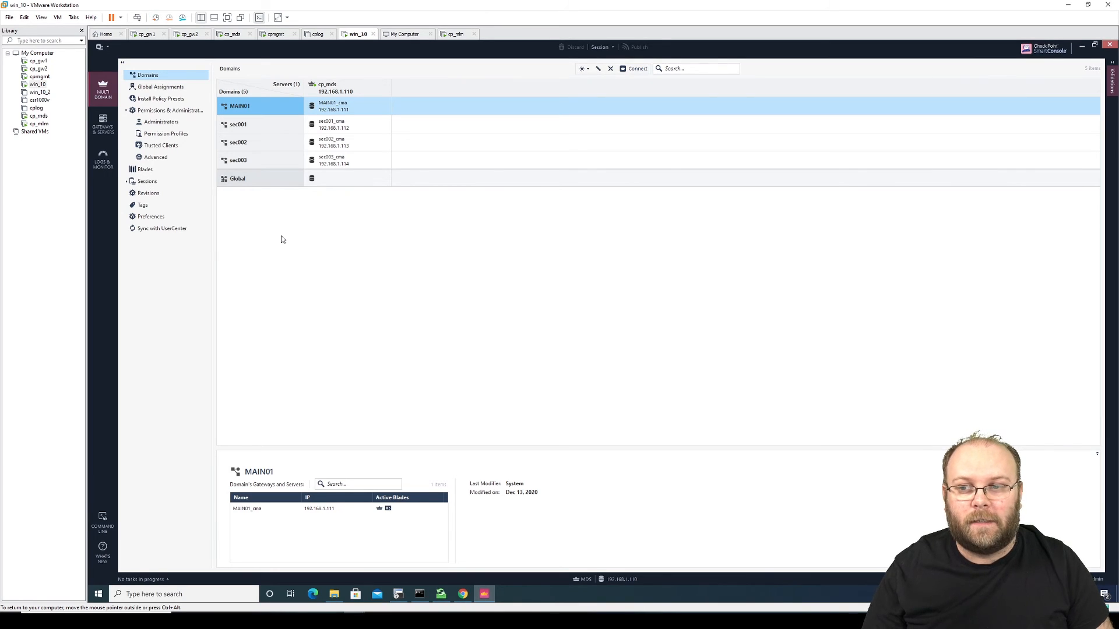
Step: Create a new Multi-Domain Log Server named cp_mlm with IPv4 address 192.168.1.130
left_click(585, 69)
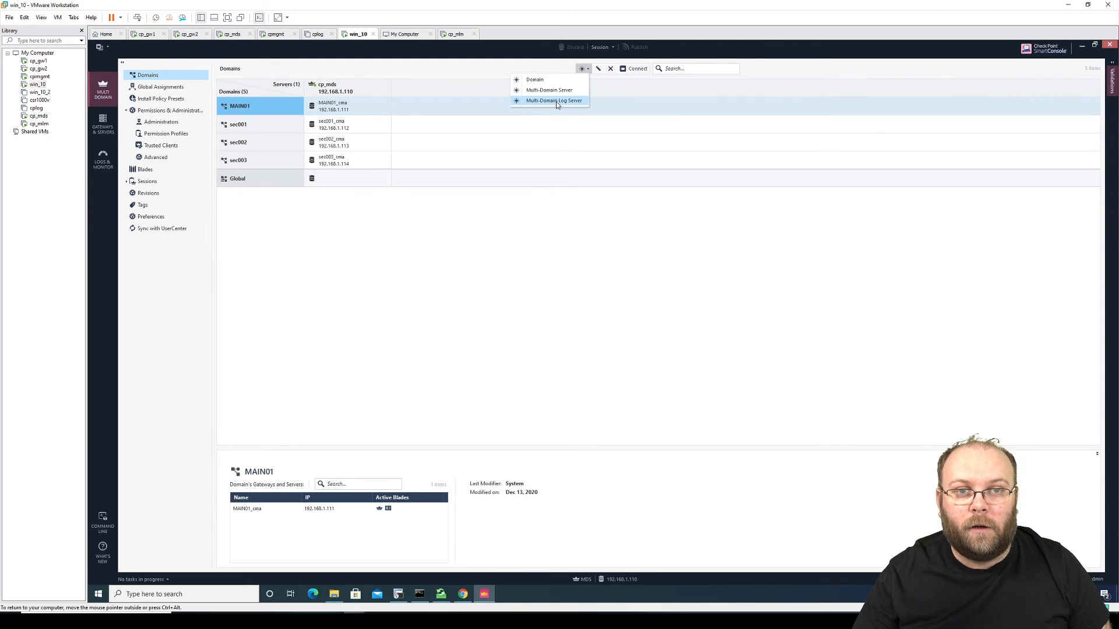
left_click(556, 101)
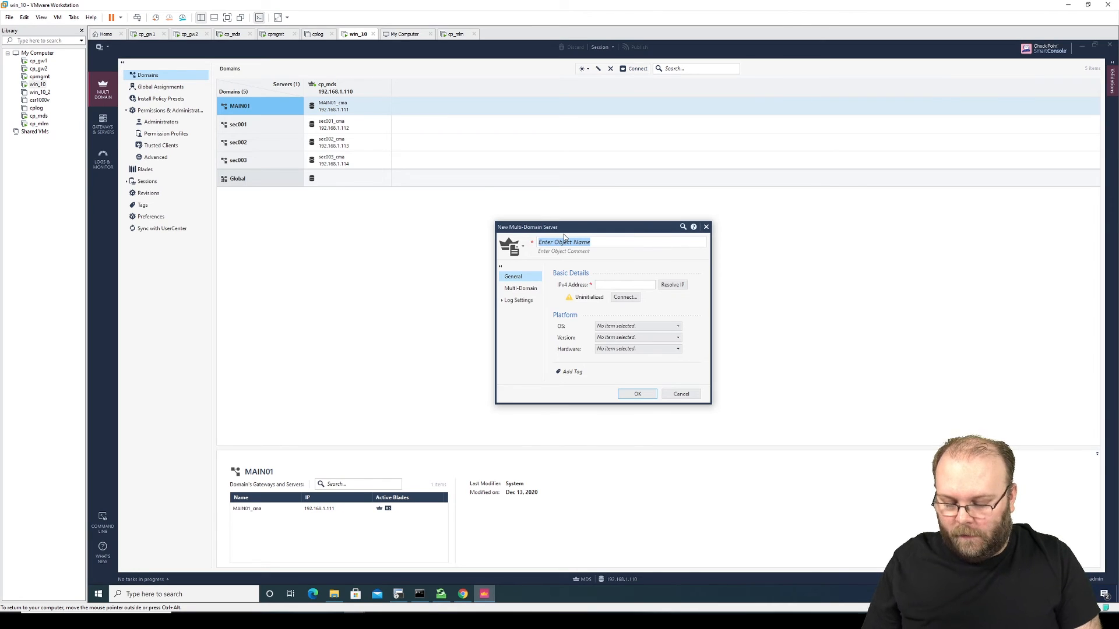
type("cp_")
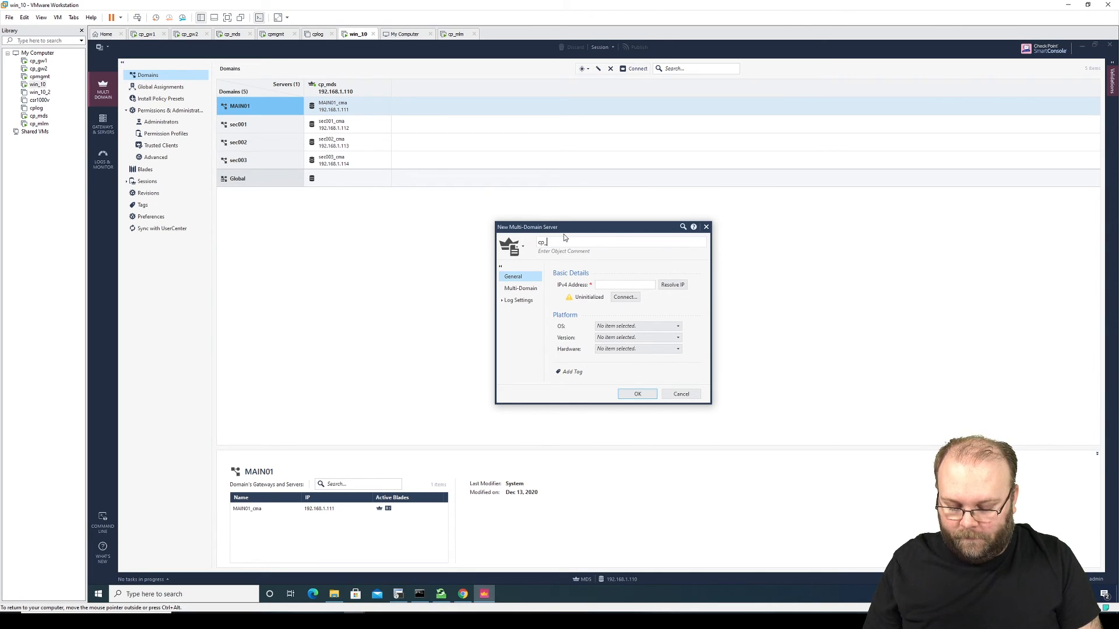
type("mlm")
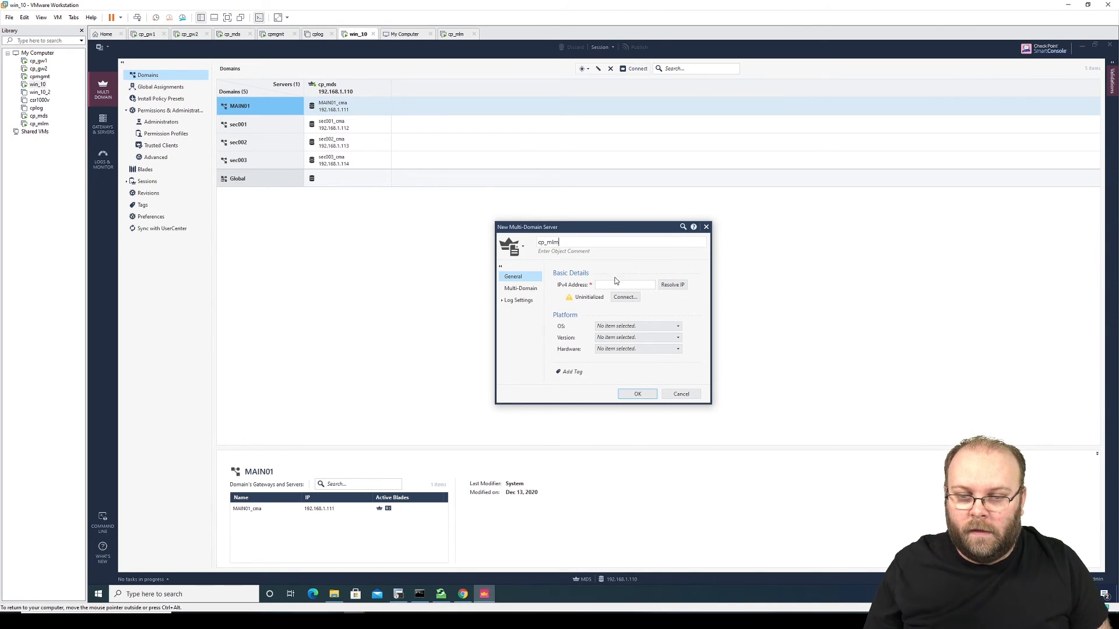
left_click(617, 285)
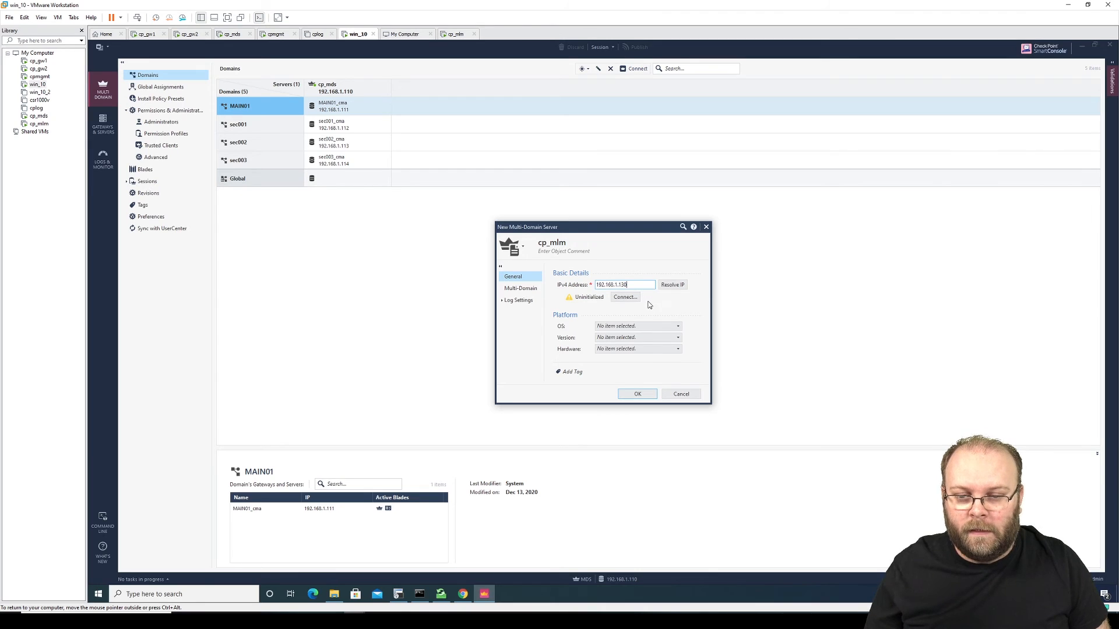
Step: Establish SIC trust with cp_mlm by entering its one-time password
left_click(629, 301)
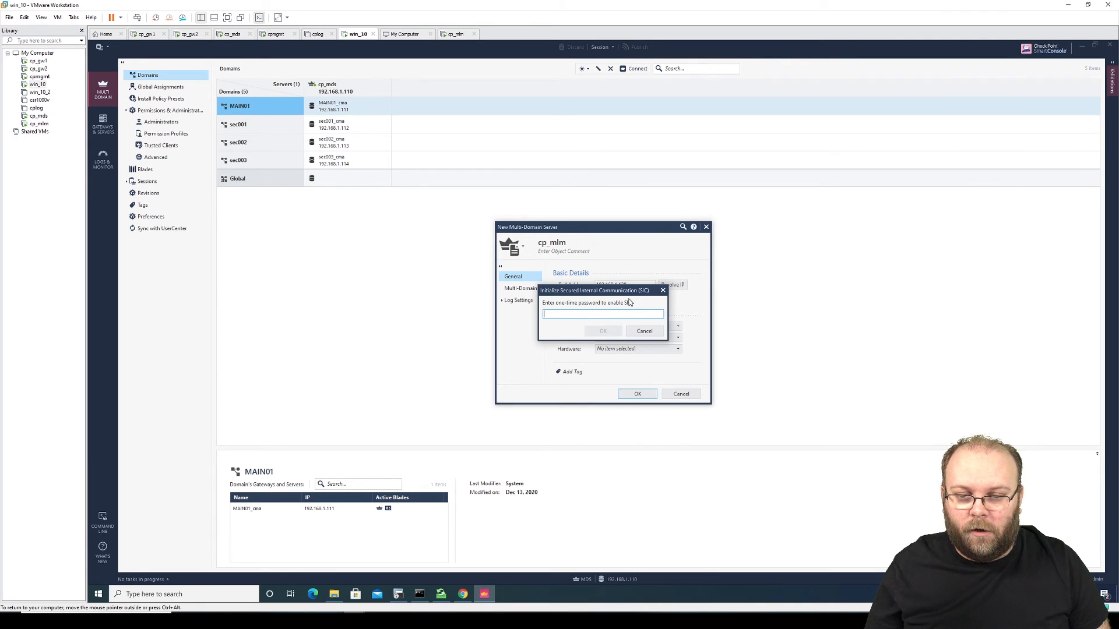
type("1234")
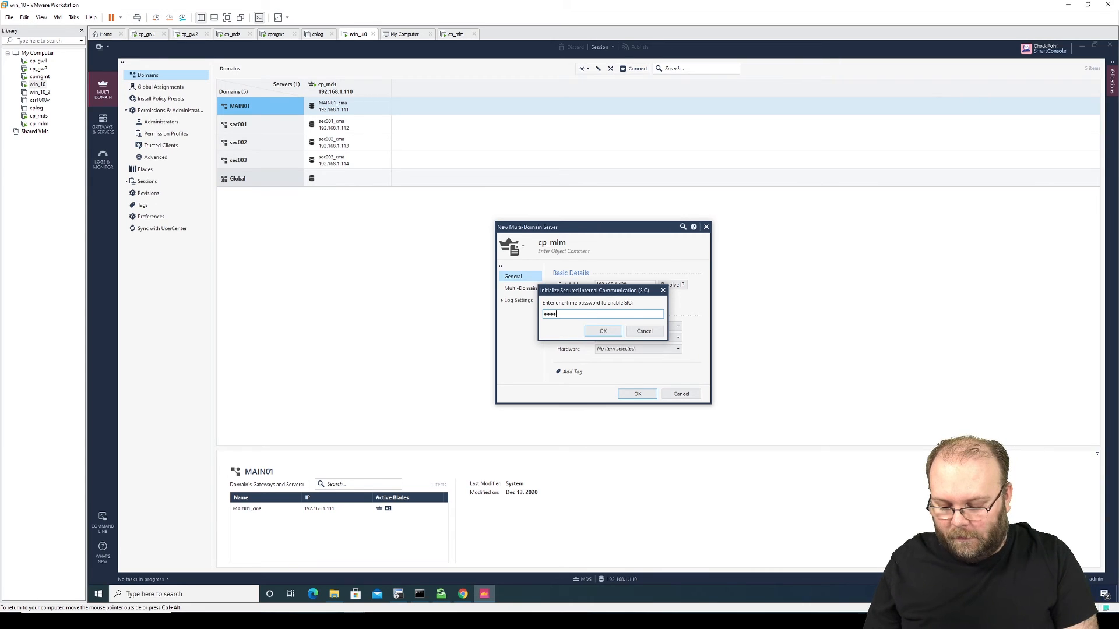
type("••••••")
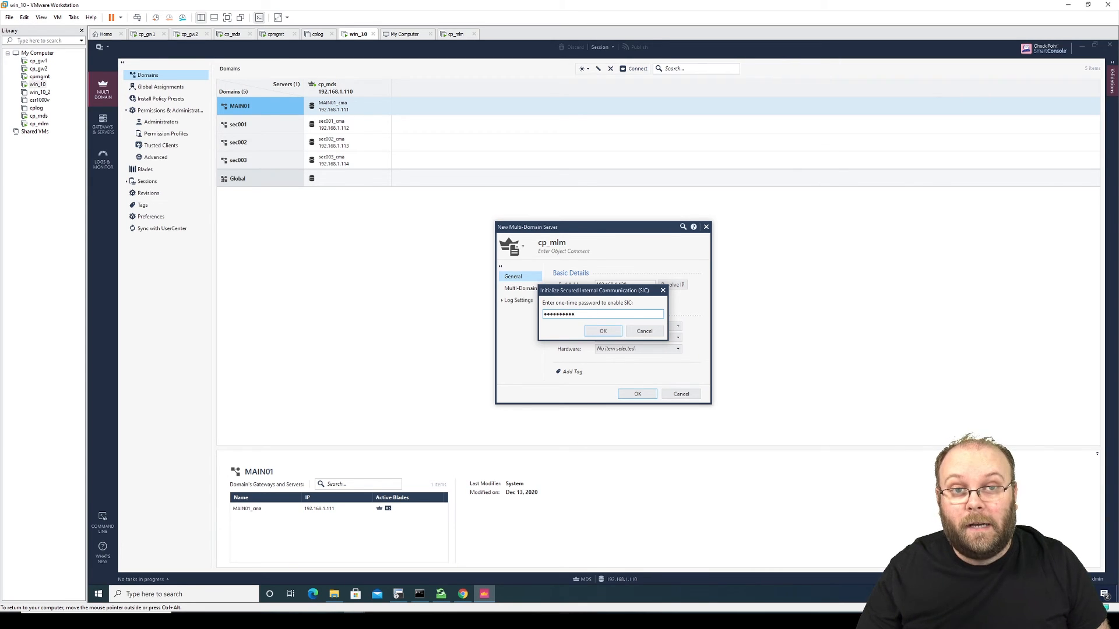
left_click_drag(576, 315, 542, 315)
key("ctrl+v")
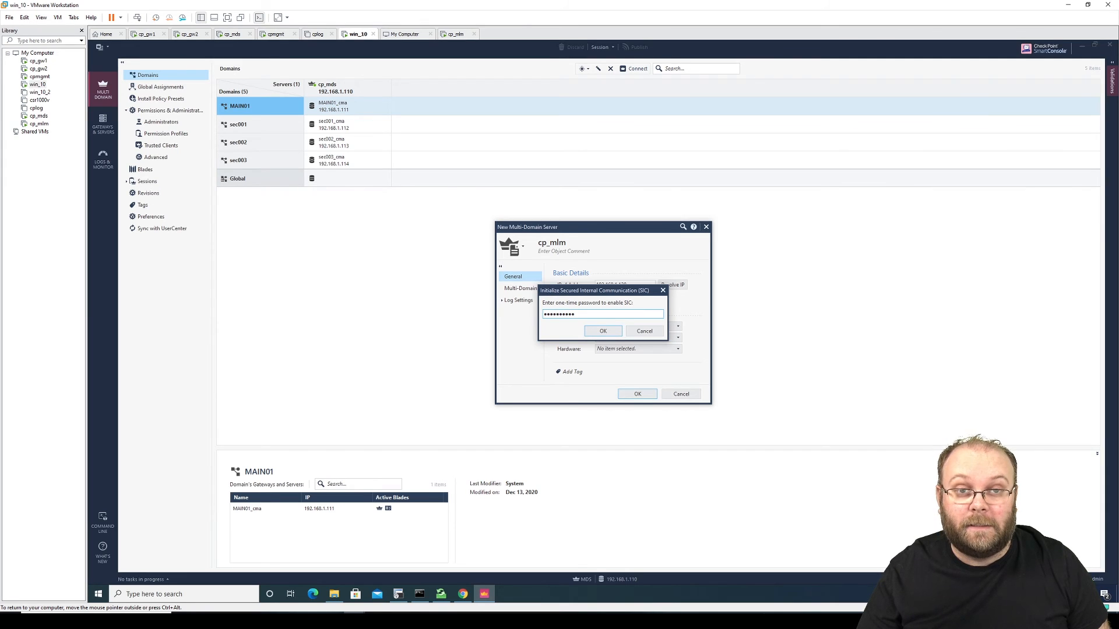
left_click(597, 332)
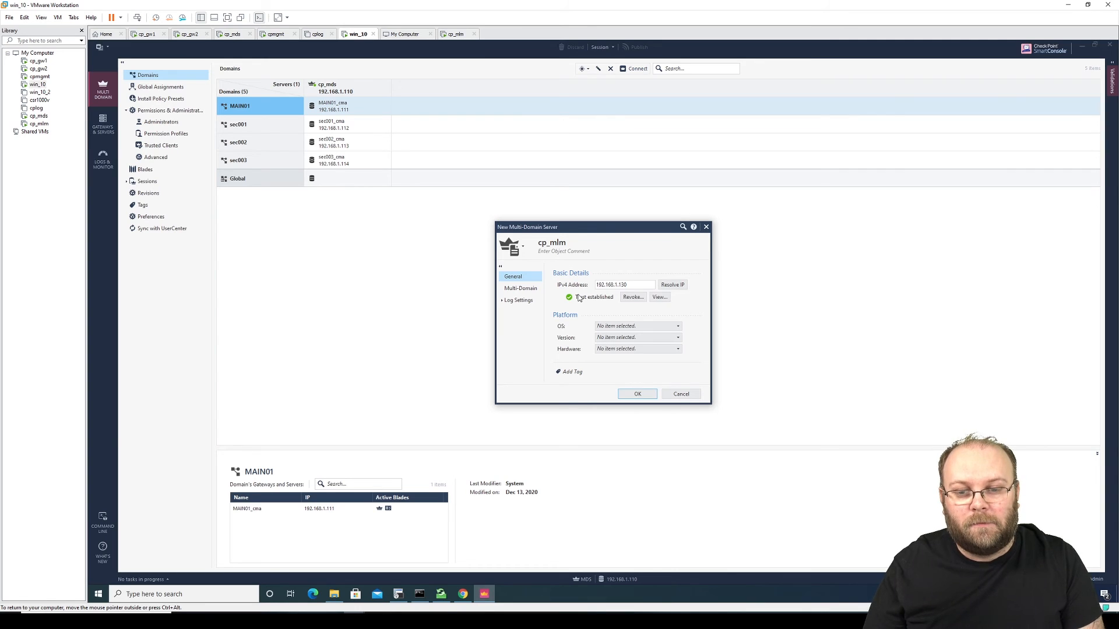
Step: Set cp_mlm's platform to OS Gaia, version R80.30, hardware Open server
left_click(624, 327)
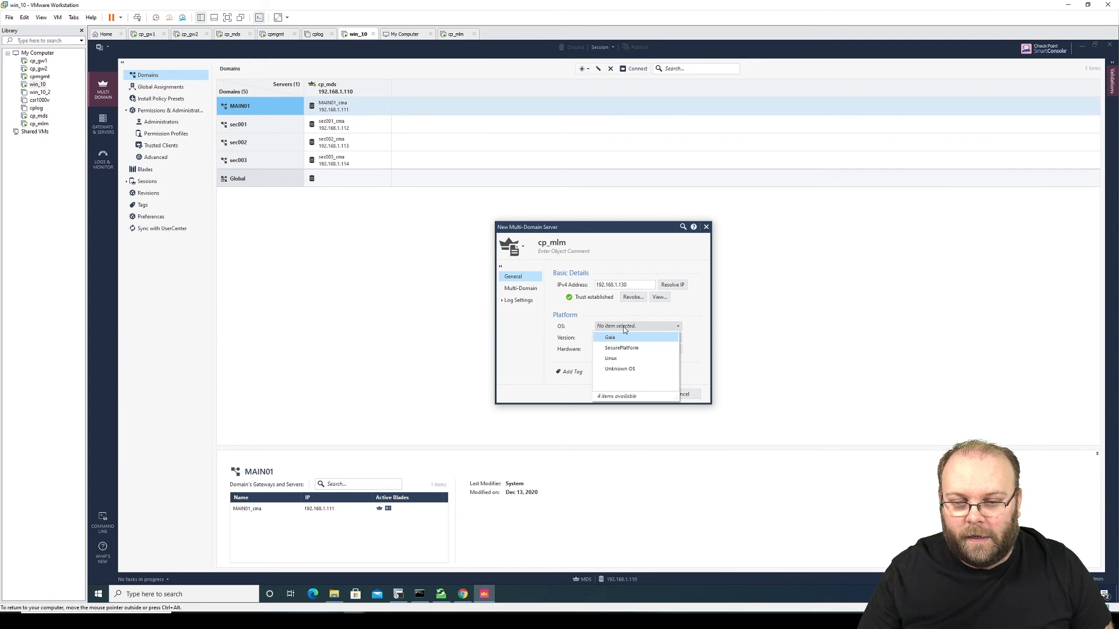
left_click(622, 338)
left_click(619, 338)
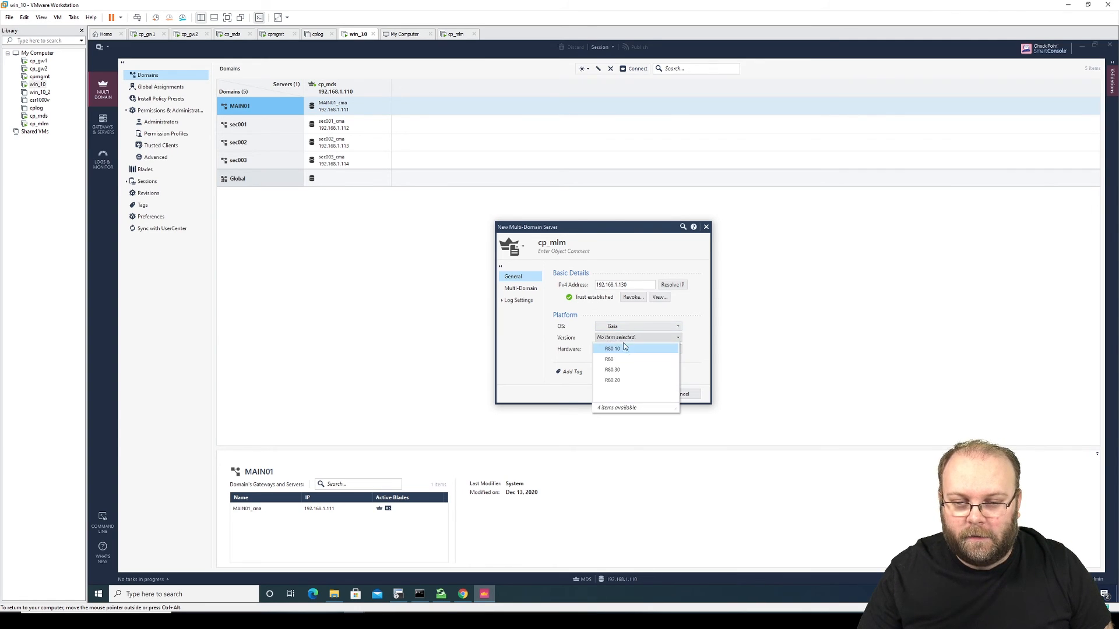
left_click(630, 372)
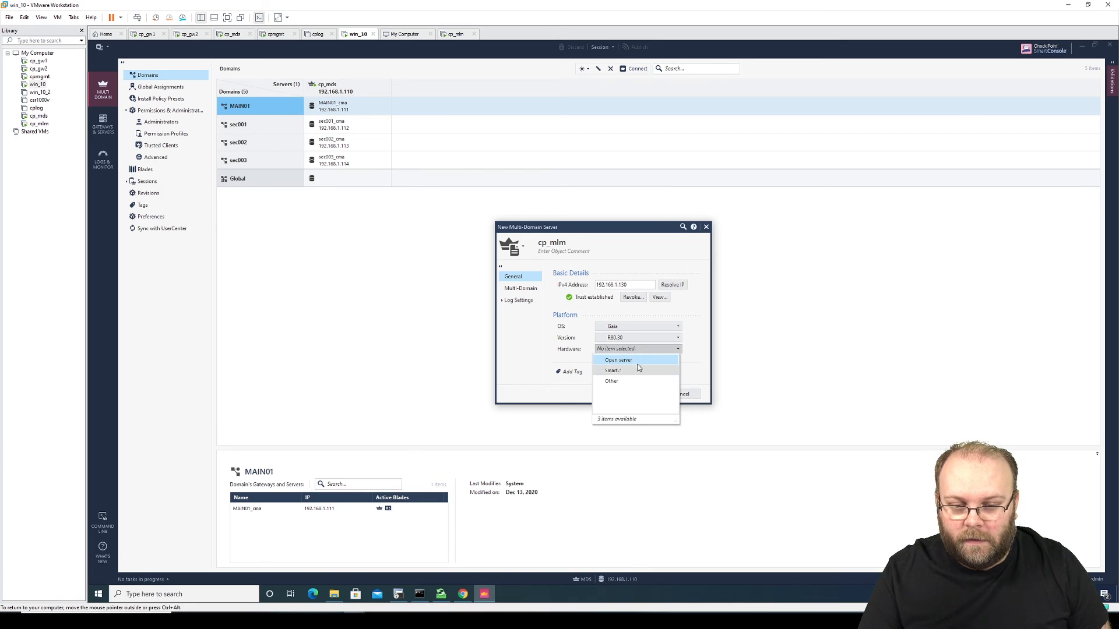
left_click(638, 359)
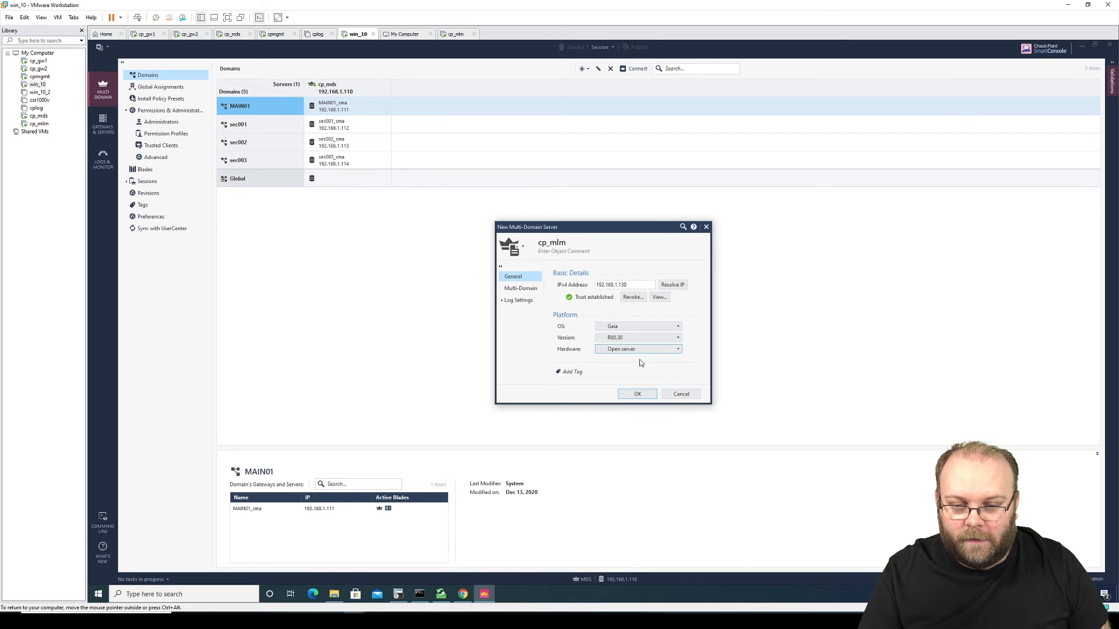
Step: Review the Multi-Domain and Log Settings pages, keeping defaults, and save the cp_mlm server
left_click(530, 293)
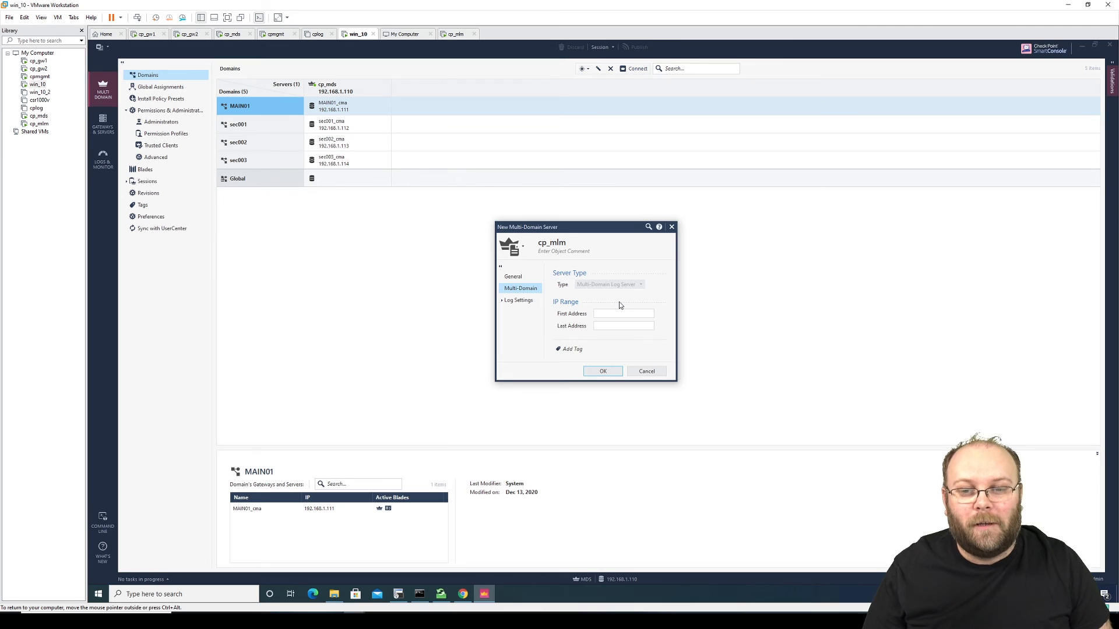
left_click(521, 300)
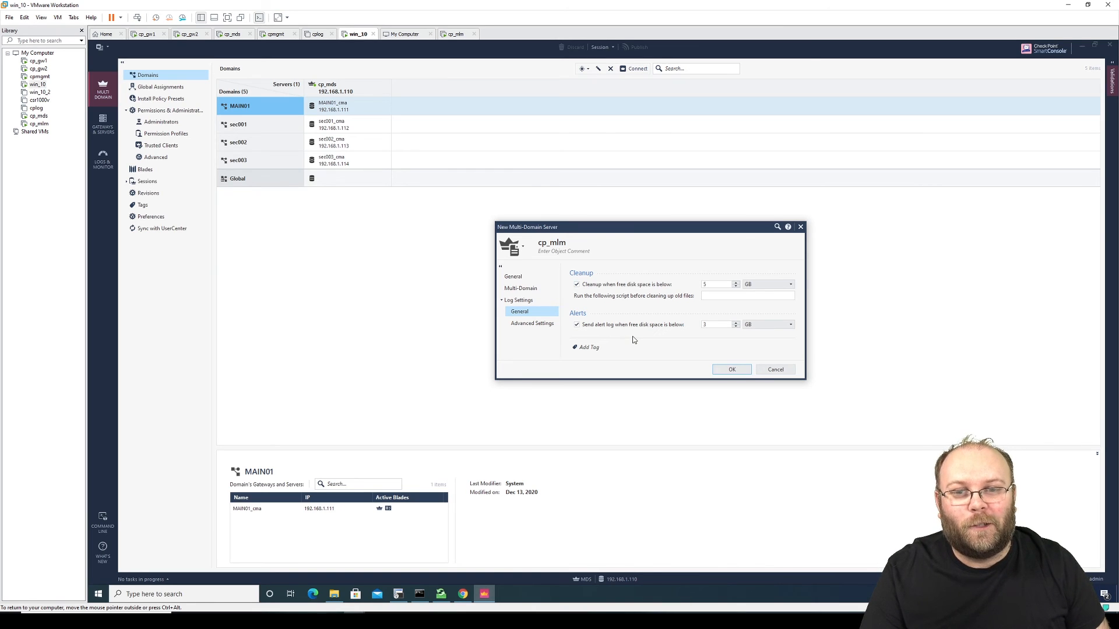
left_click(540, 322)
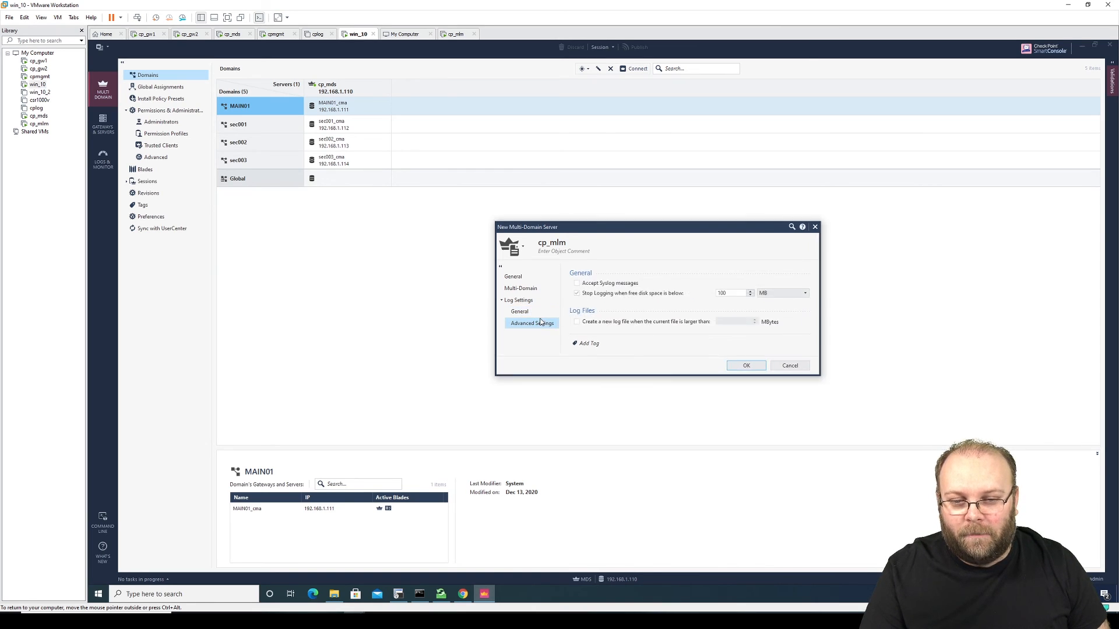
left_click(529, 276)
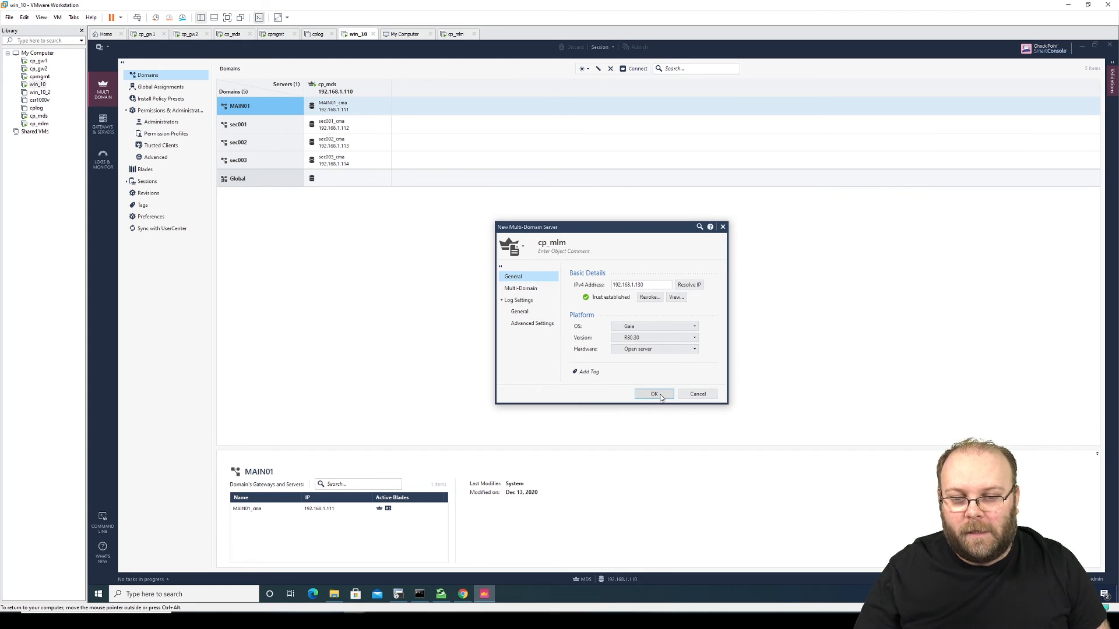
left_click(655, 394)
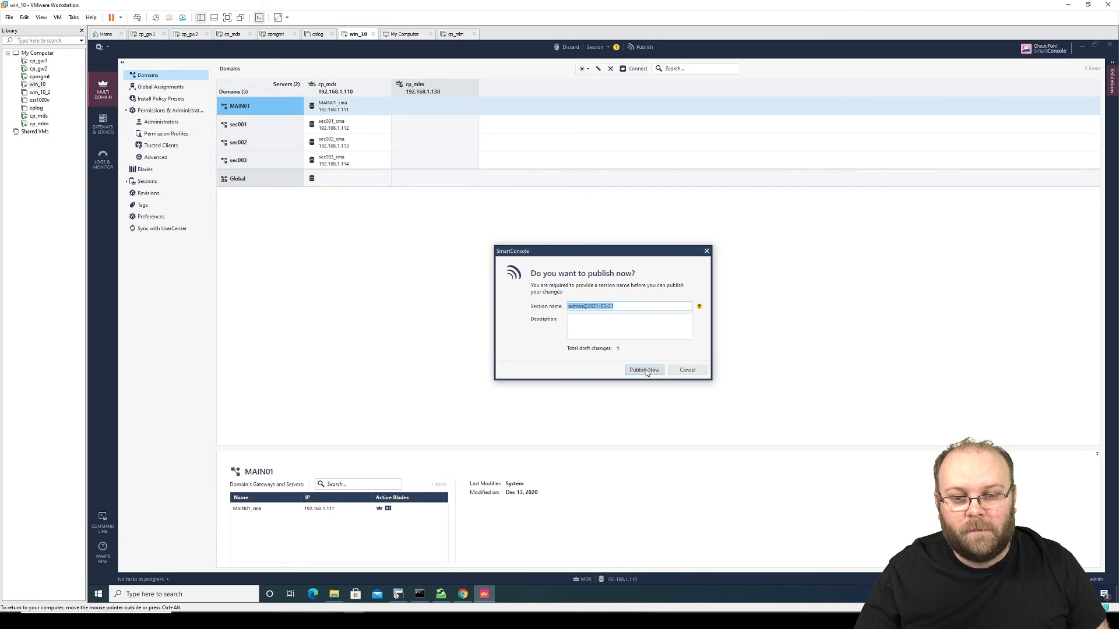
Step: Publish the new cp_mlm server and check its initialization progress in Recent Tasks
left_click(645, 370)
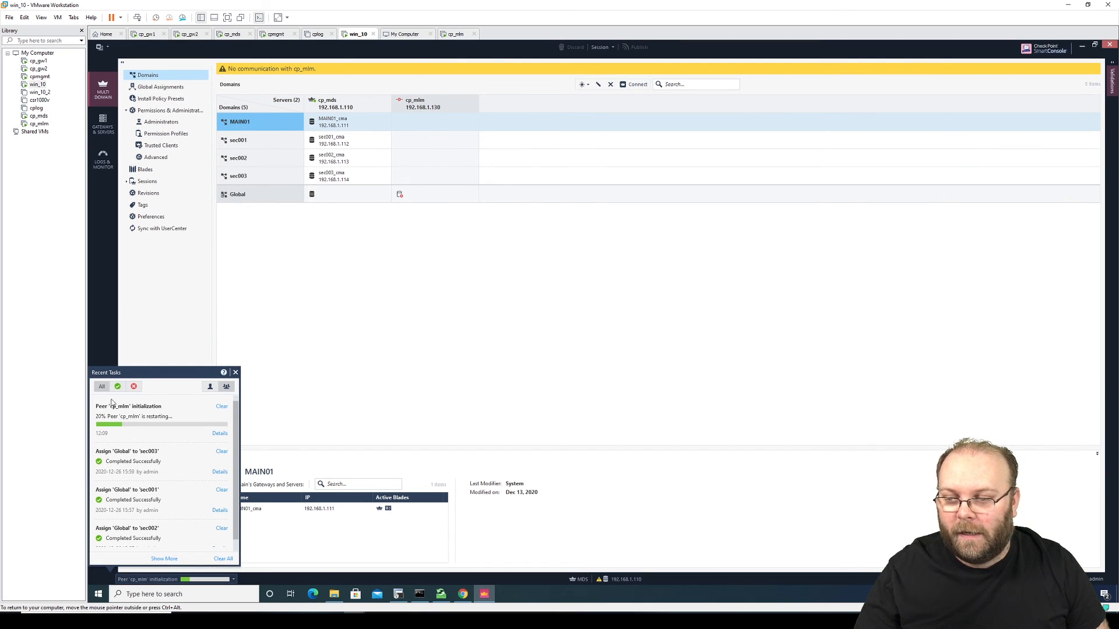
left_click(389, 332)
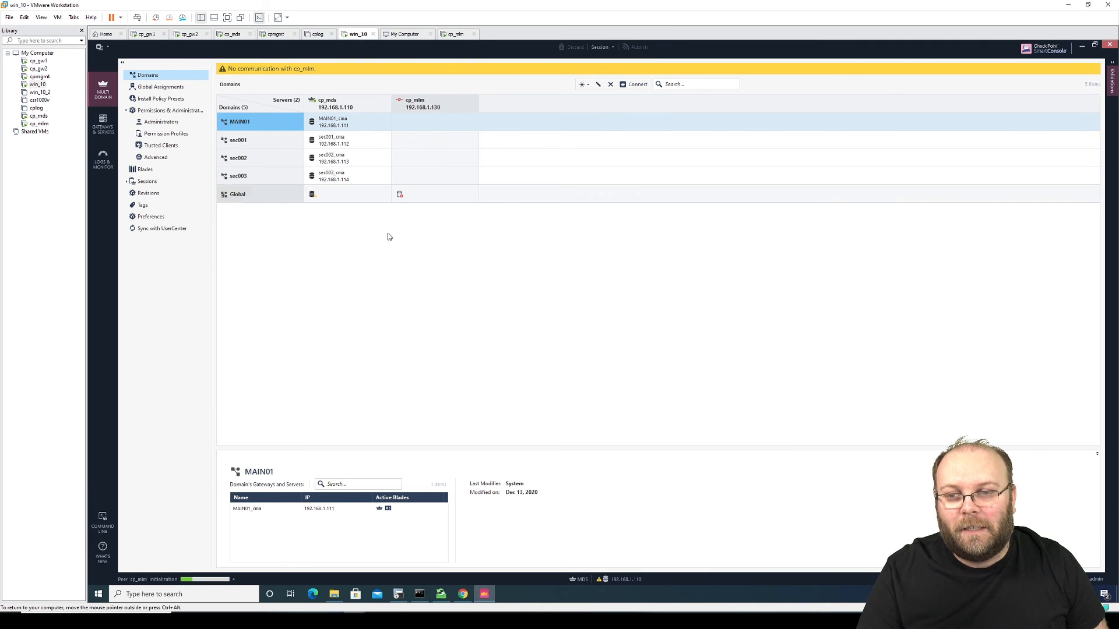
left_click(233, 579)
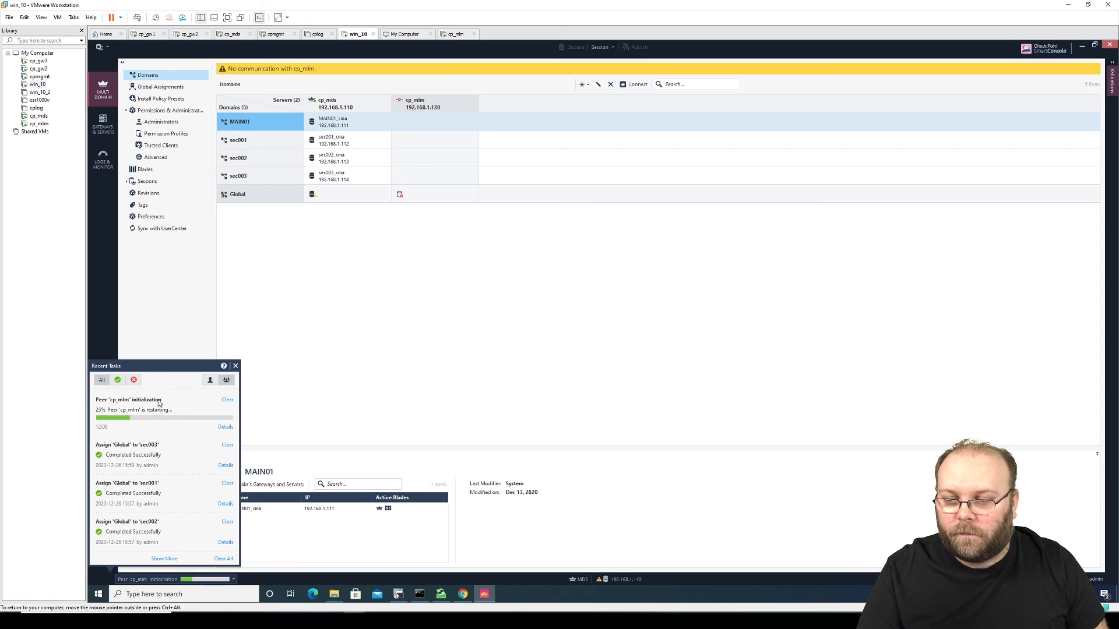
left_click(349, 269)
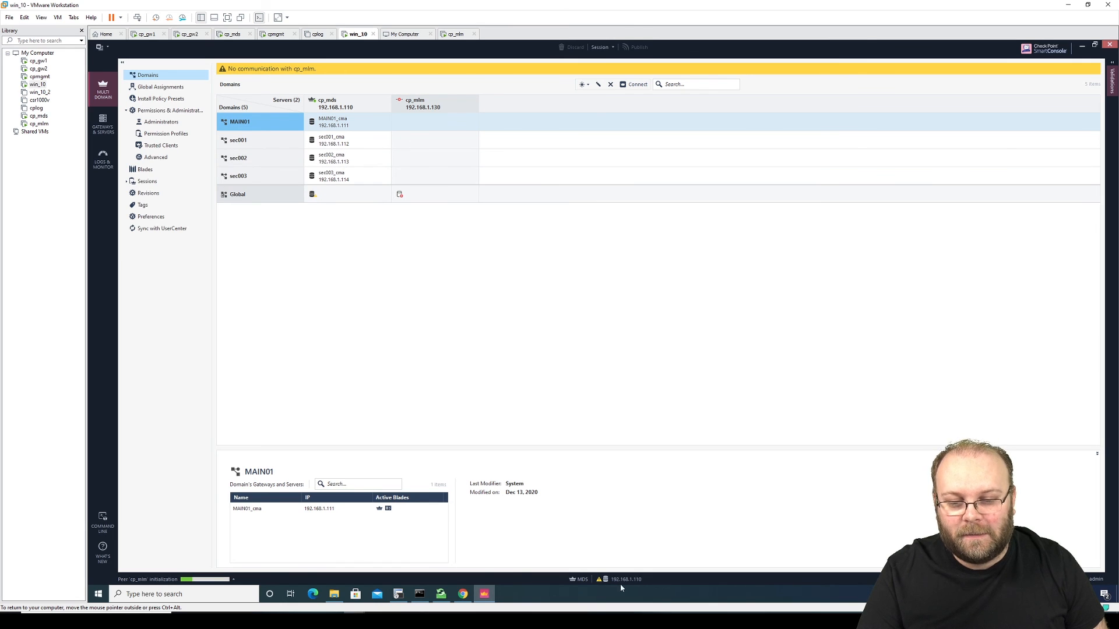
Step: Watch Recent Tasks until Full sync with peer cp_mlm reports Succeeded
mouse_move(599, 586)
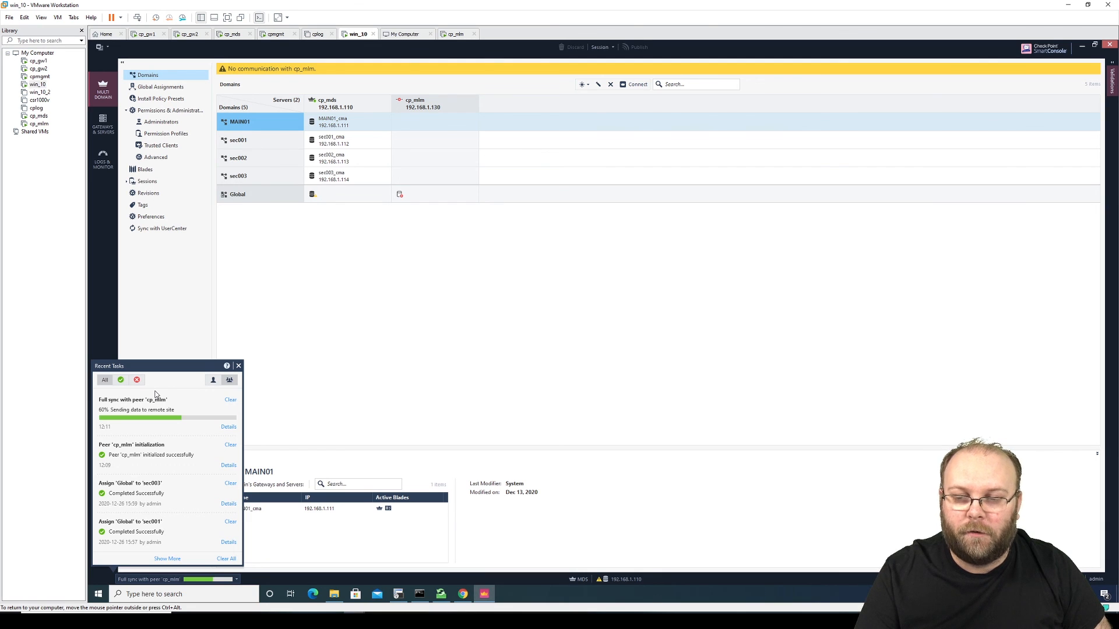
left_click(332, 258)
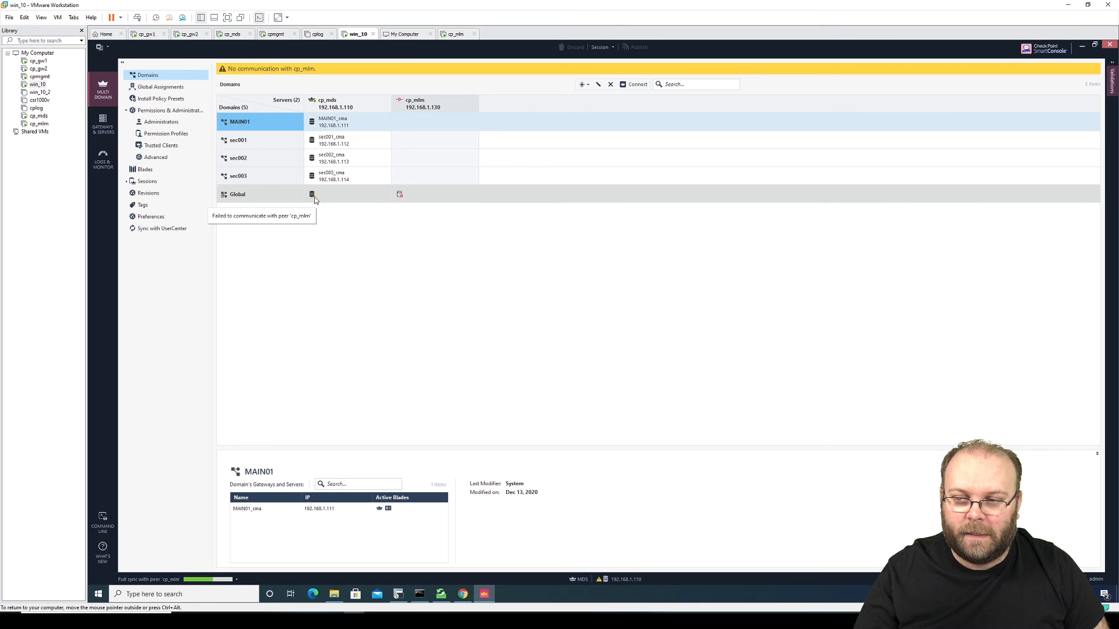
mouse_move(318, 194)
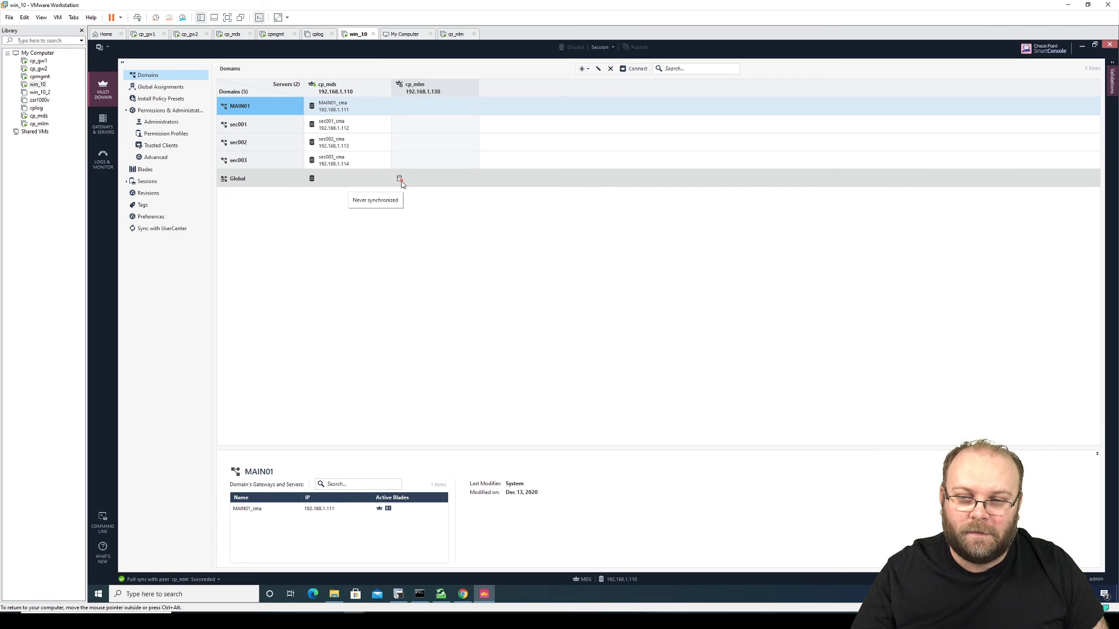
left_click(401, 181)
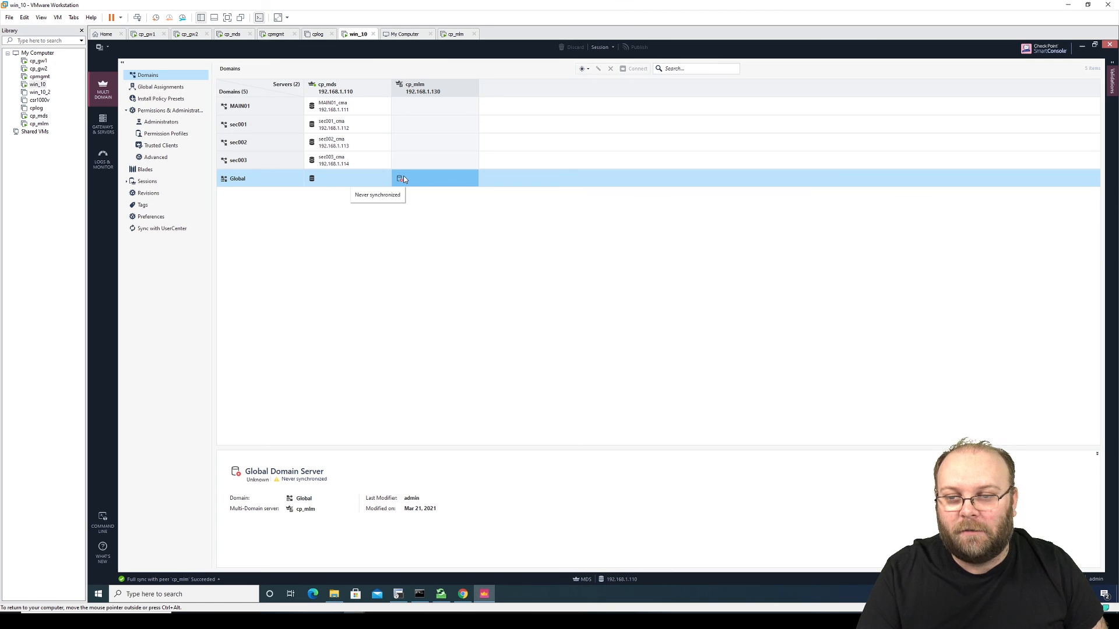
right_click(404, 180)
left_click(407, 177)
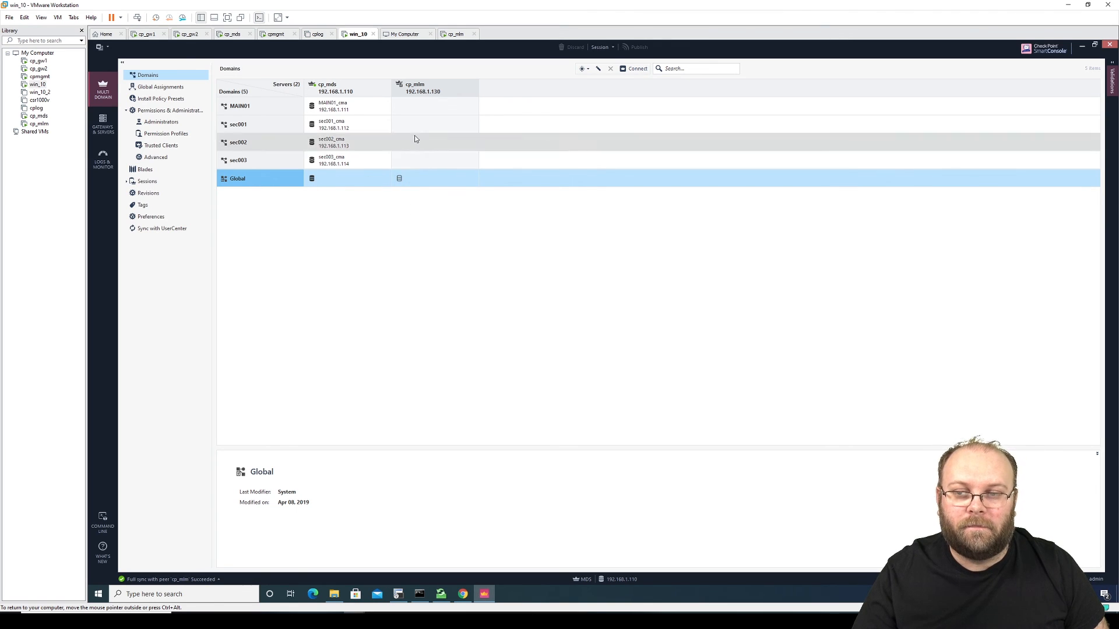
left_click(428, 88)
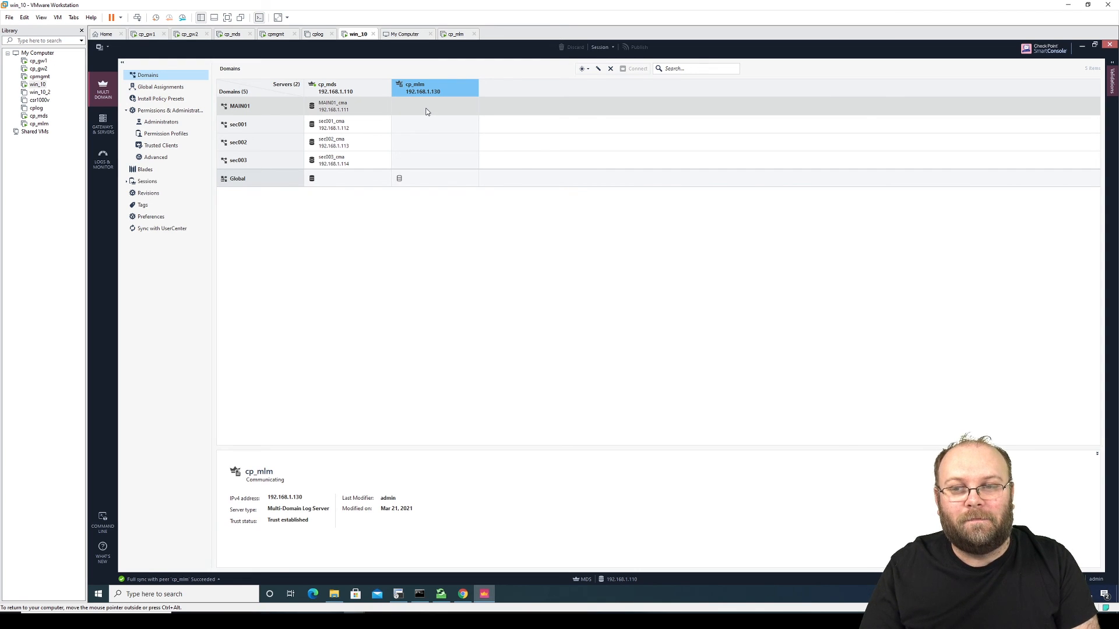
left_click(426, 111)
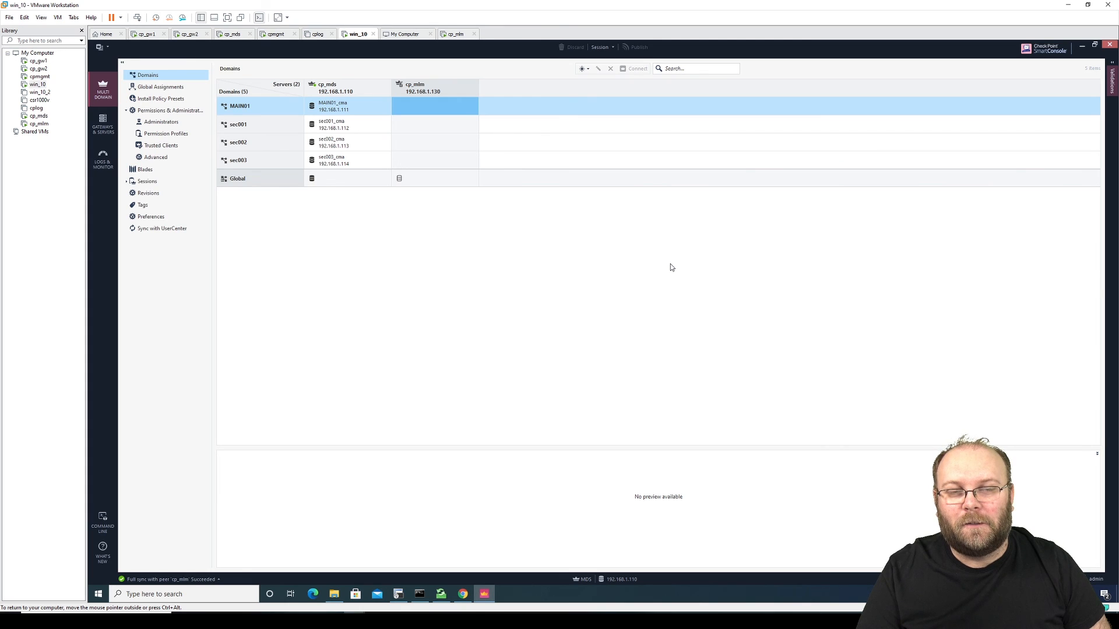